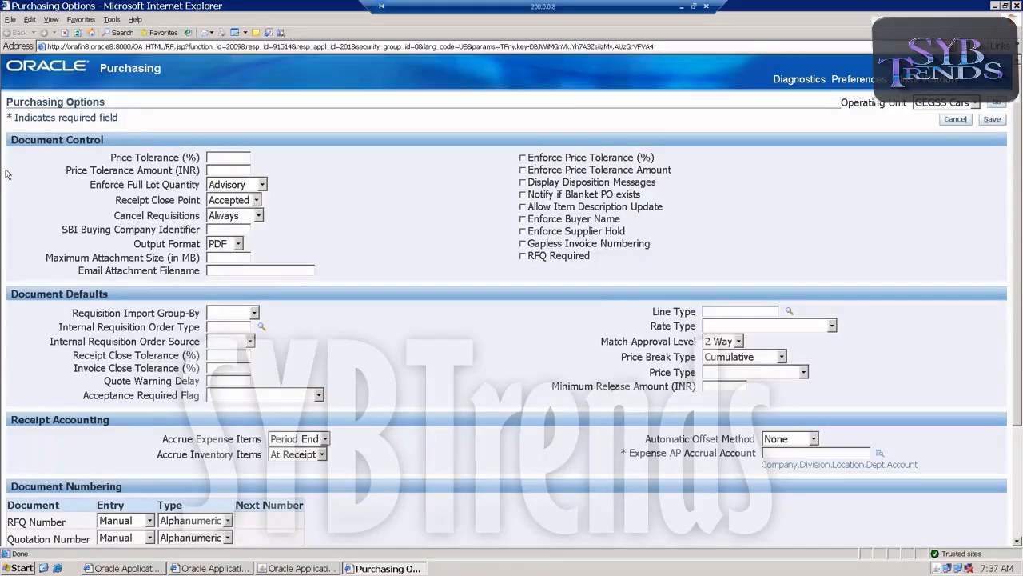
Set the RFQ Number entry to Automatic with a next number of 1000
scroll(5, 177, down, 3)
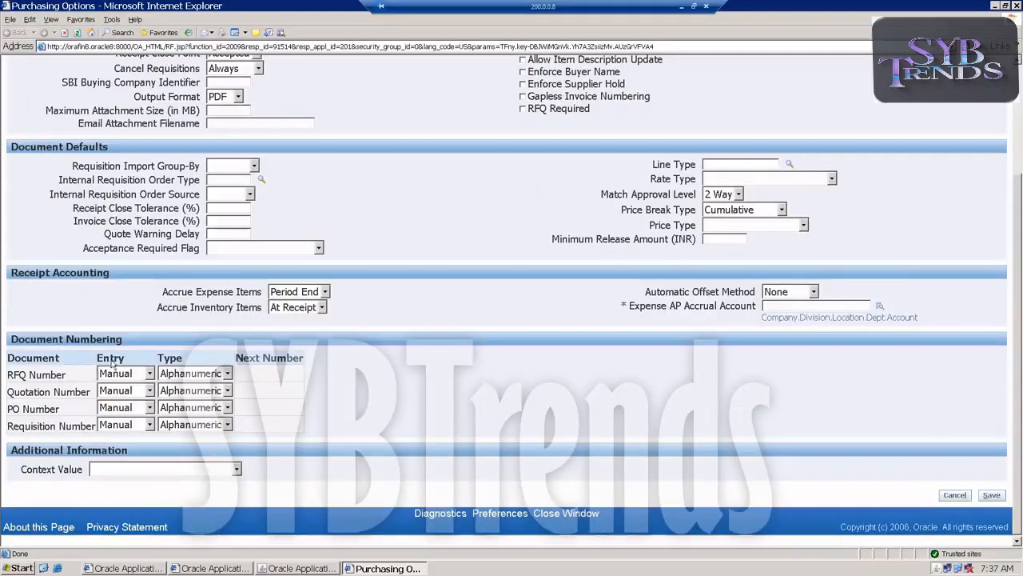
click(120, 373)
click(120, 387)
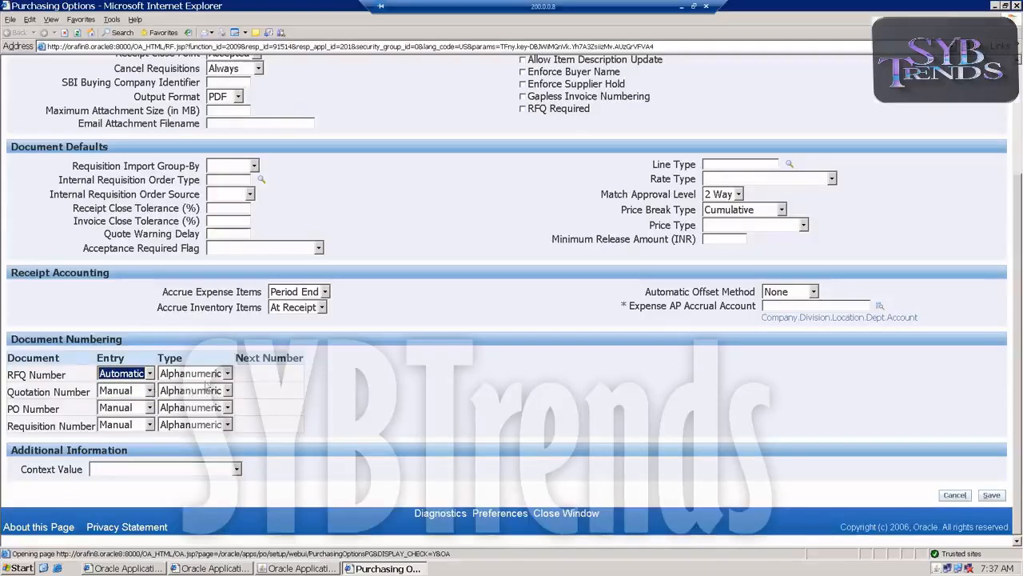
scroll(265, 389, down, 3)
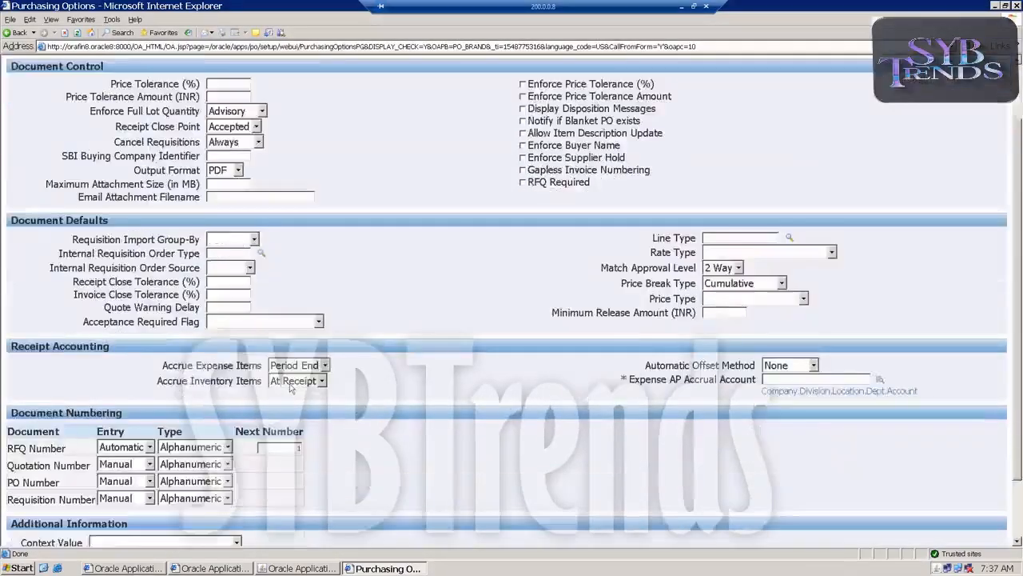
drag(279, 372, 413, 387)
text(1)
click(266, 384)
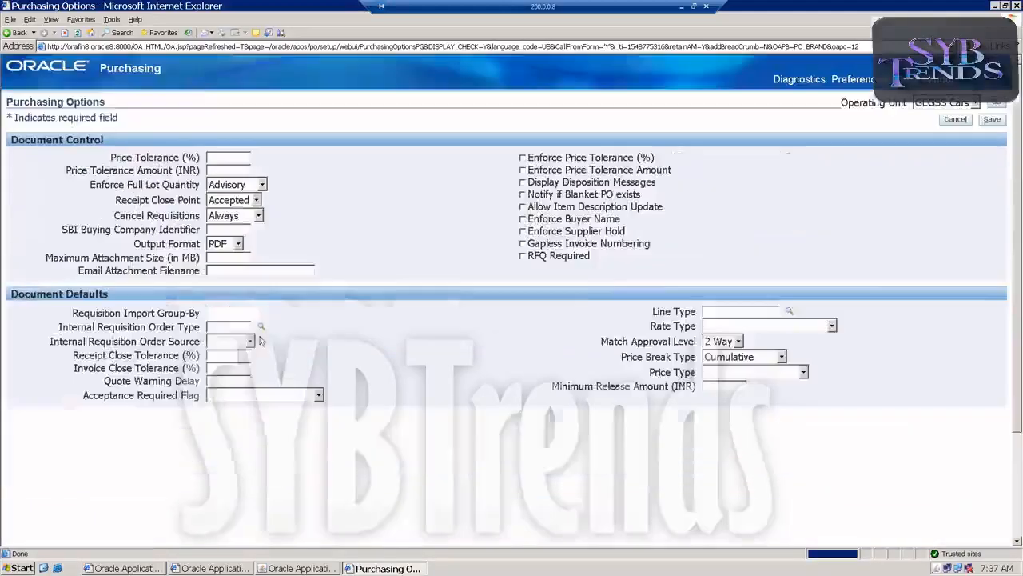
Set the Quotation Number entry to Automatic with a next number of 2000
scroll(266, 389, down, 2)
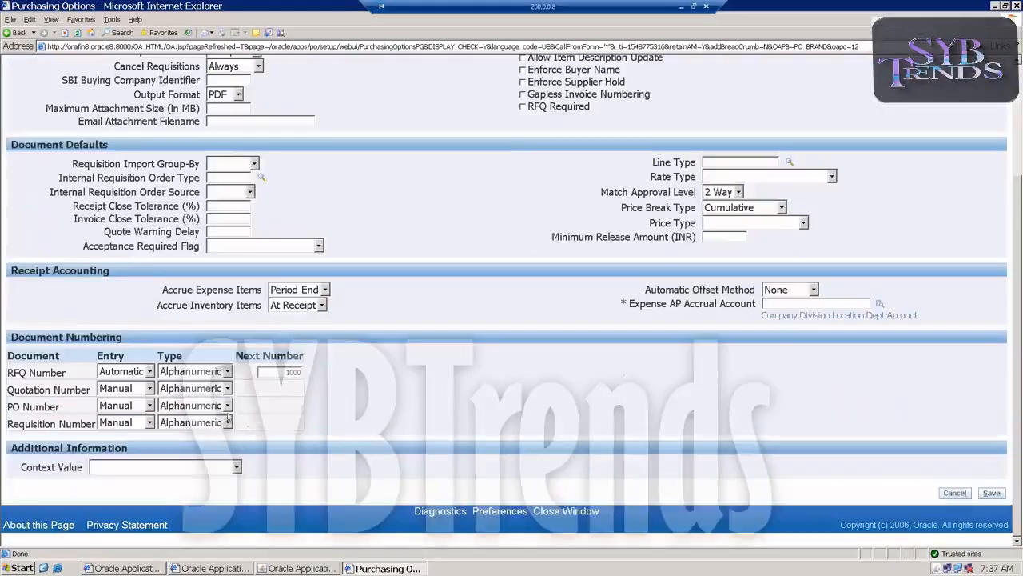
click(149, 388)
click(120, 399)
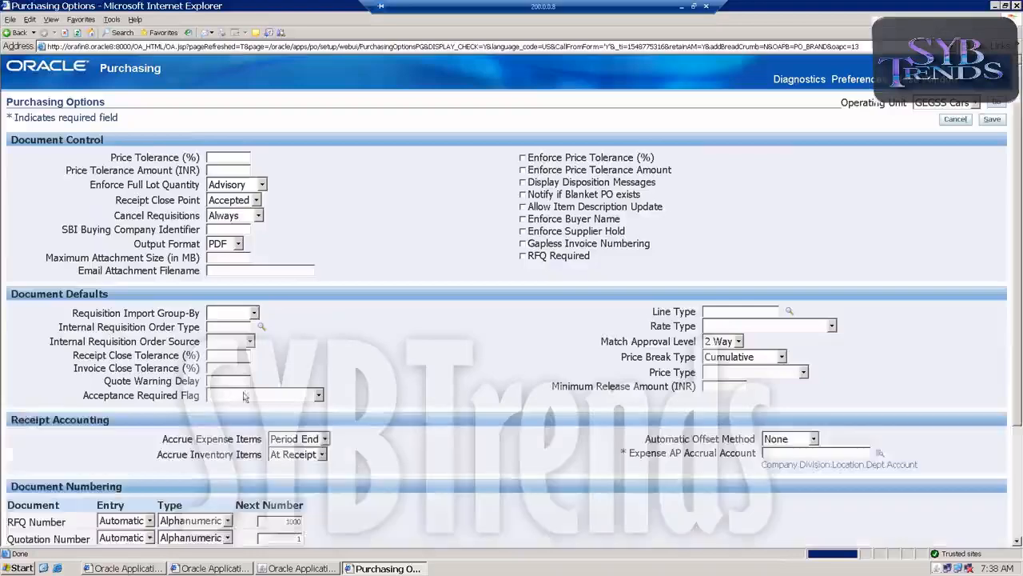
scroll(258, 396, down, 3)
drag(265, 390, 439, 390)
text(2000)
key(Tab)
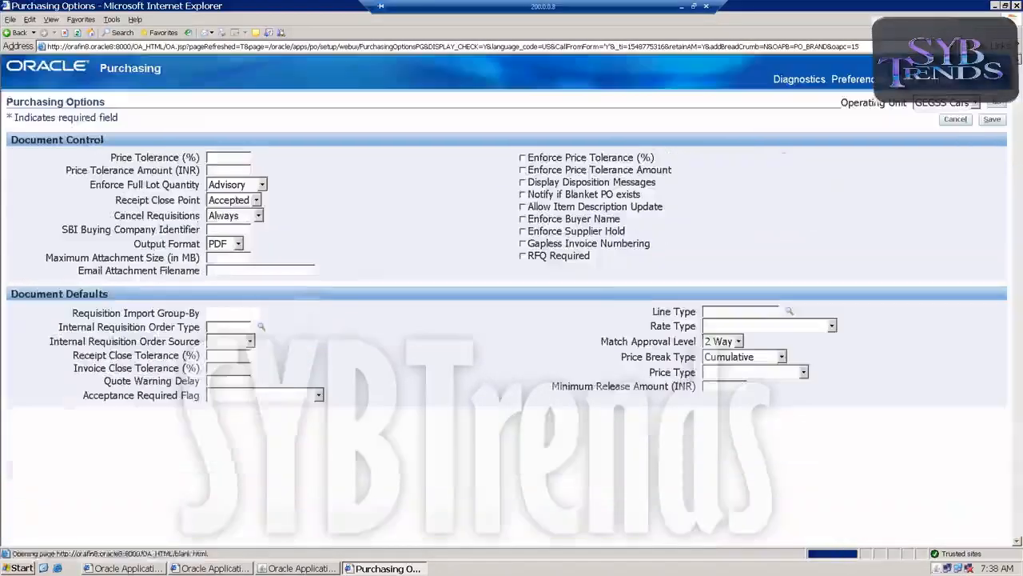
Set the PO Number entry to Automatic with a next number of 3000
scroll(257, 416, down, 3)
click(148, 407)
click(112, 432)
click(148, 408)
click(126, 422)
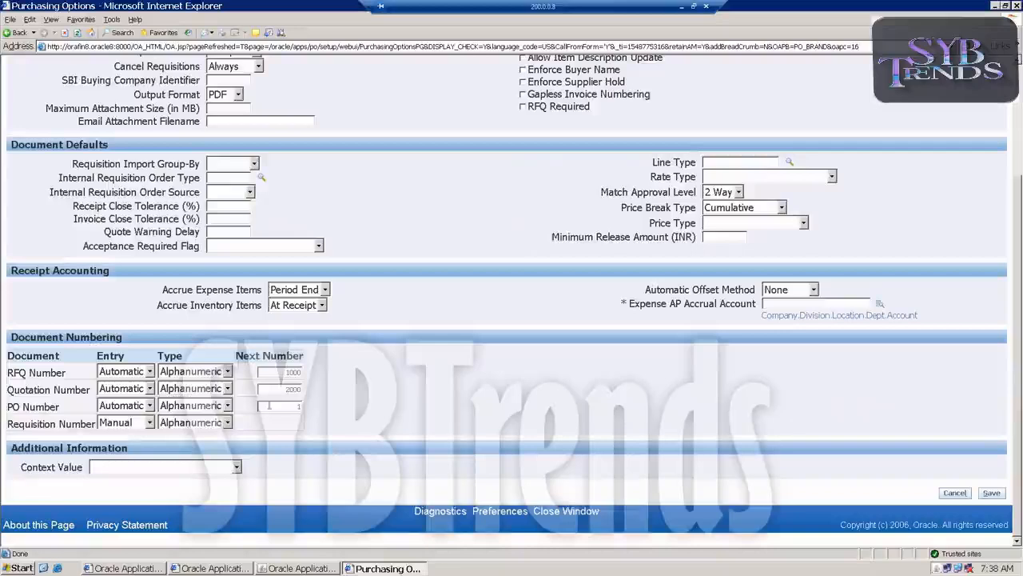
text(3000)
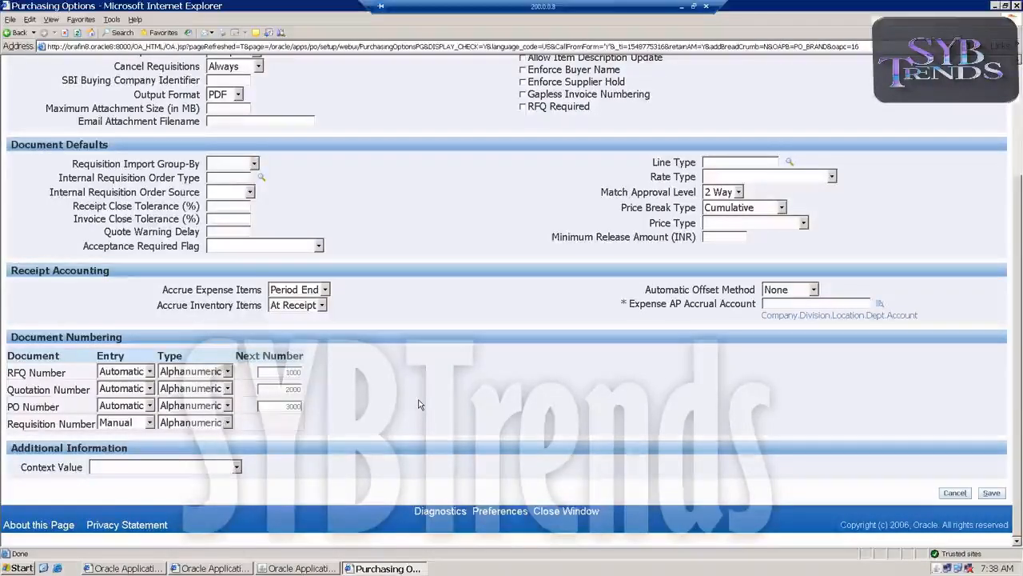
key(Tab)
Set the Requisition Number entry to Automatic with a next number of 4000
scroll(201, 399, down, 2)
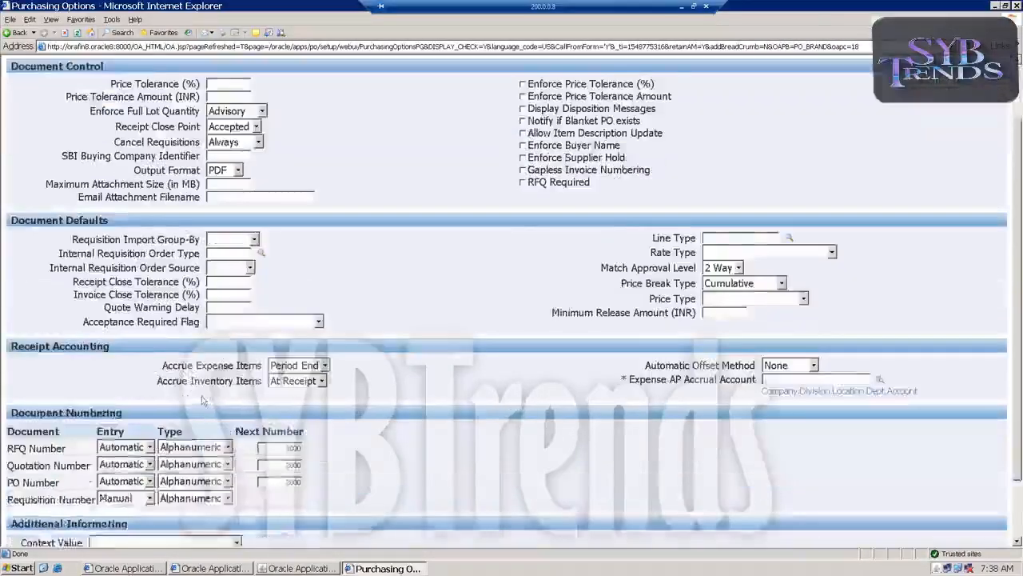
click(125, 422)
click(120, 434)
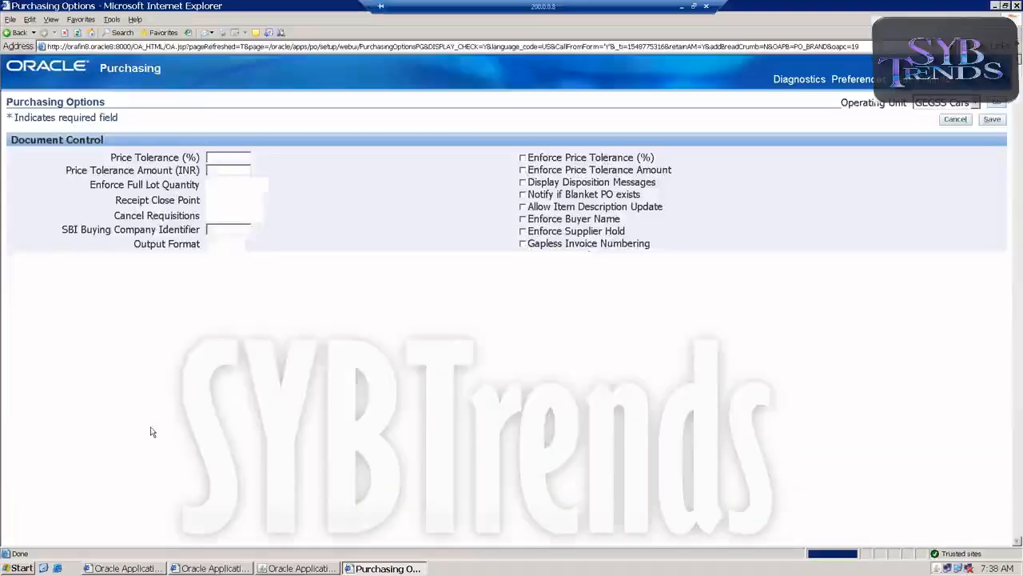
scroll(281, 399, down, 3)
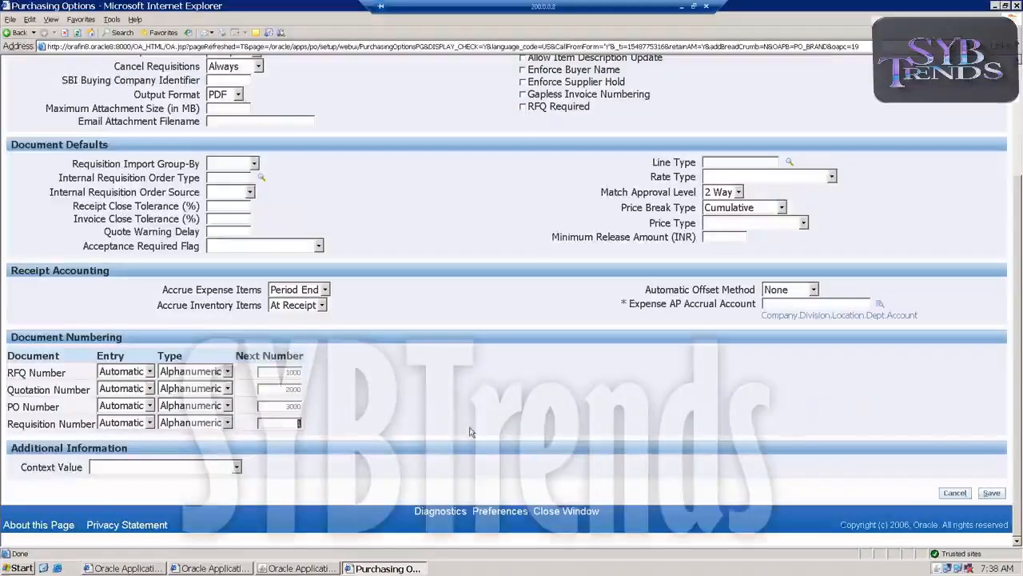
text(4000)
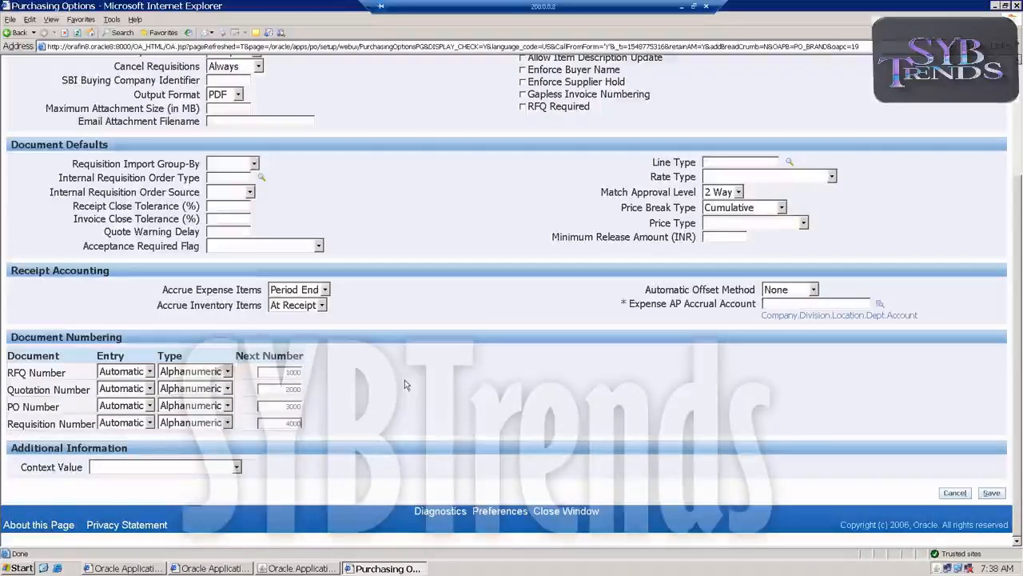
Paste 101.000.000.000.3000 as the Expense AP Accrual Account and save the purchasing options
click(877, 306)
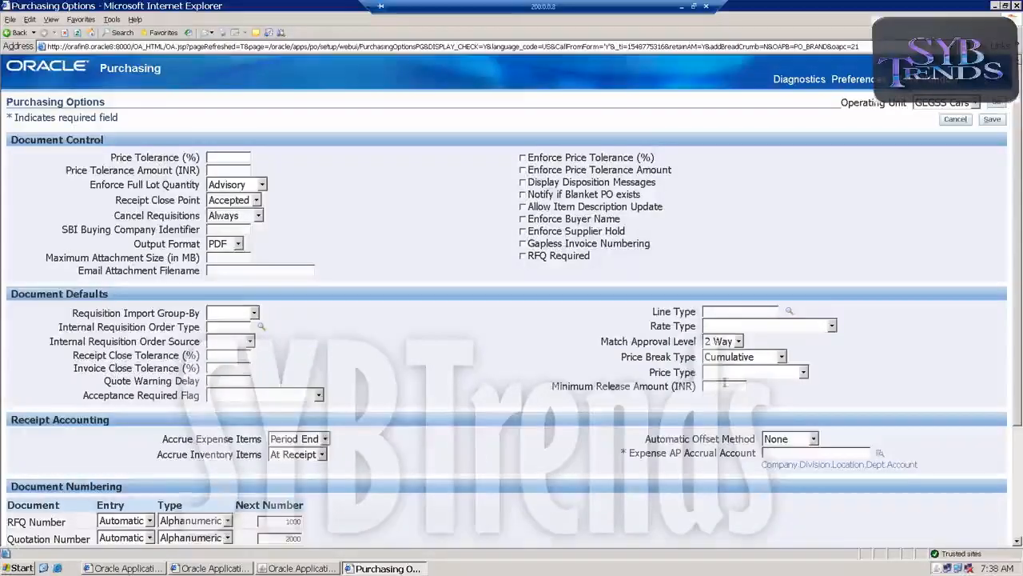
click(769, 454)
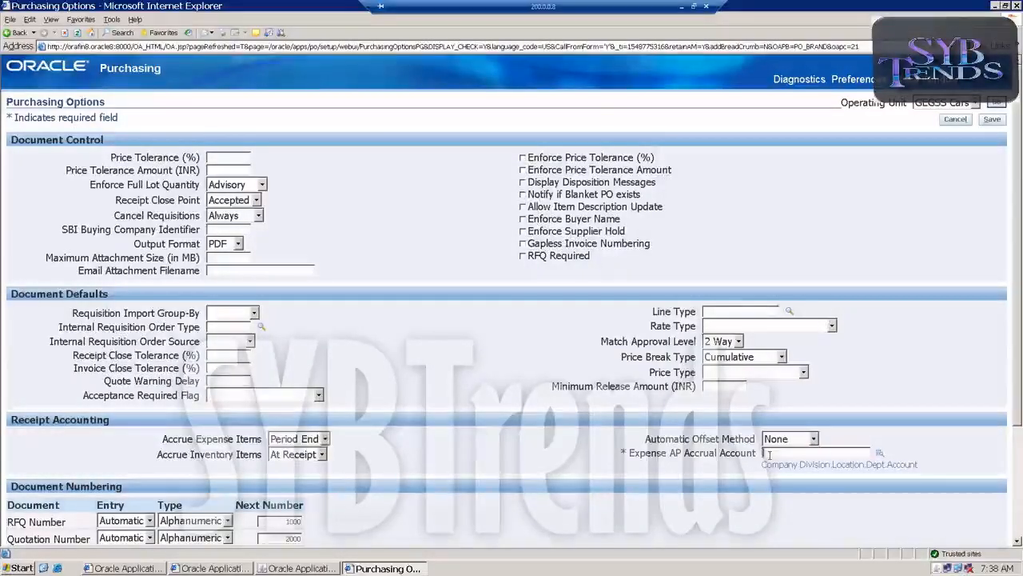
text(101.000.000.000.3000)
scroll(671, 427, down, 4)
scroll(923, 305, up, 4)
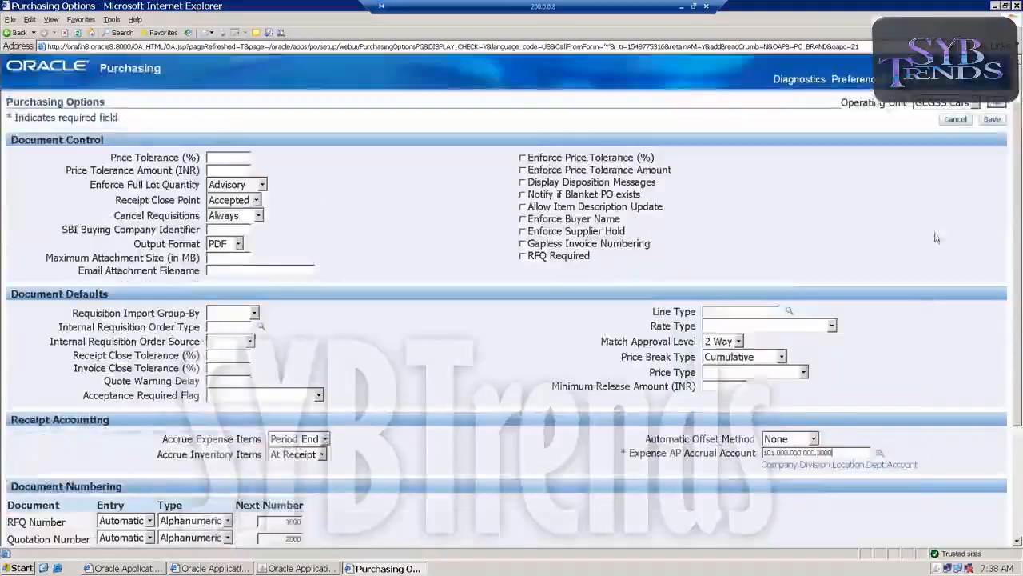
click(992, 120)
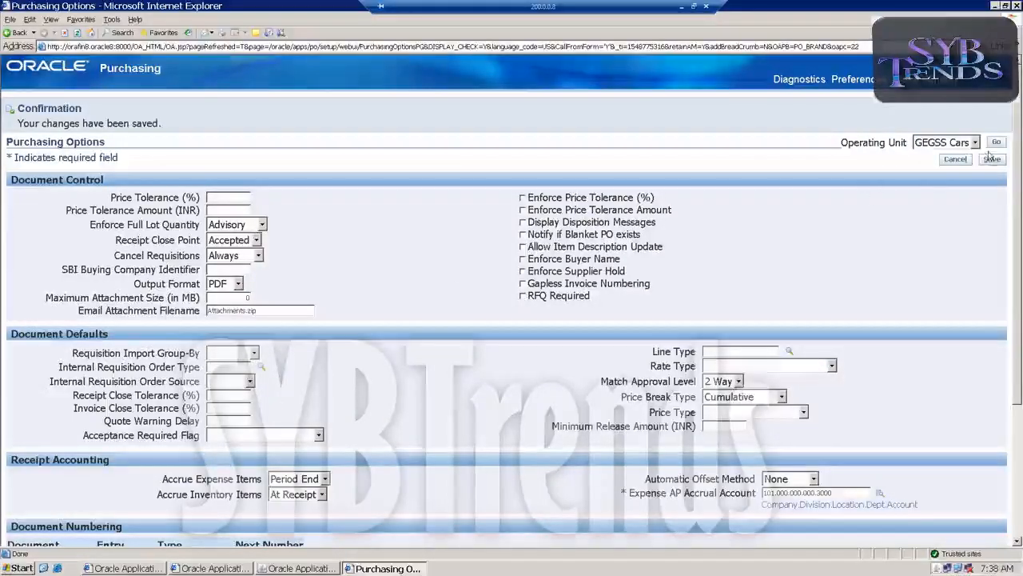
Close the purchasing options page and open Control Purchasing Periods from the Financials Accounting menu
click(1017, 6)
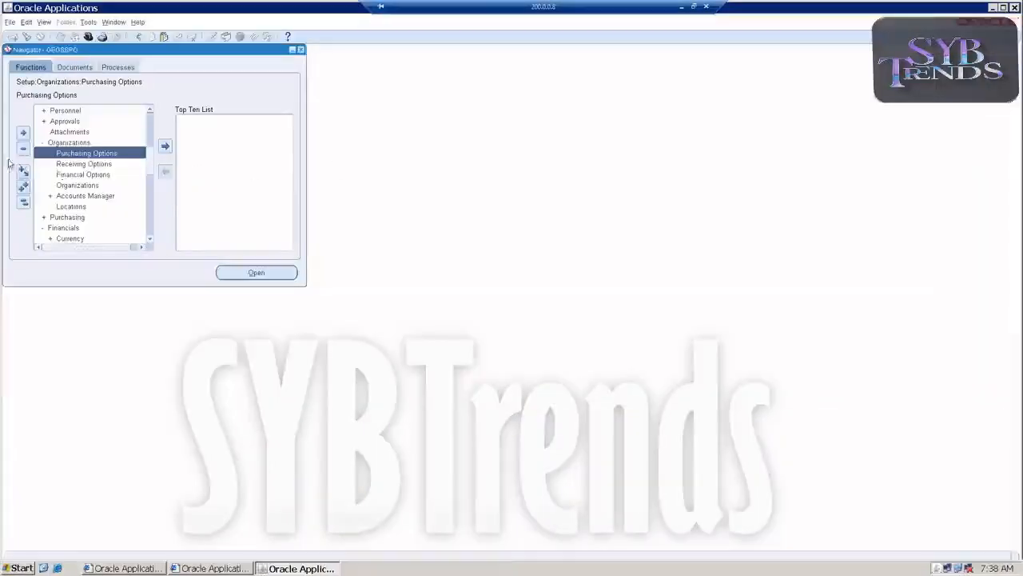
scroll(48, 182, down, 2)
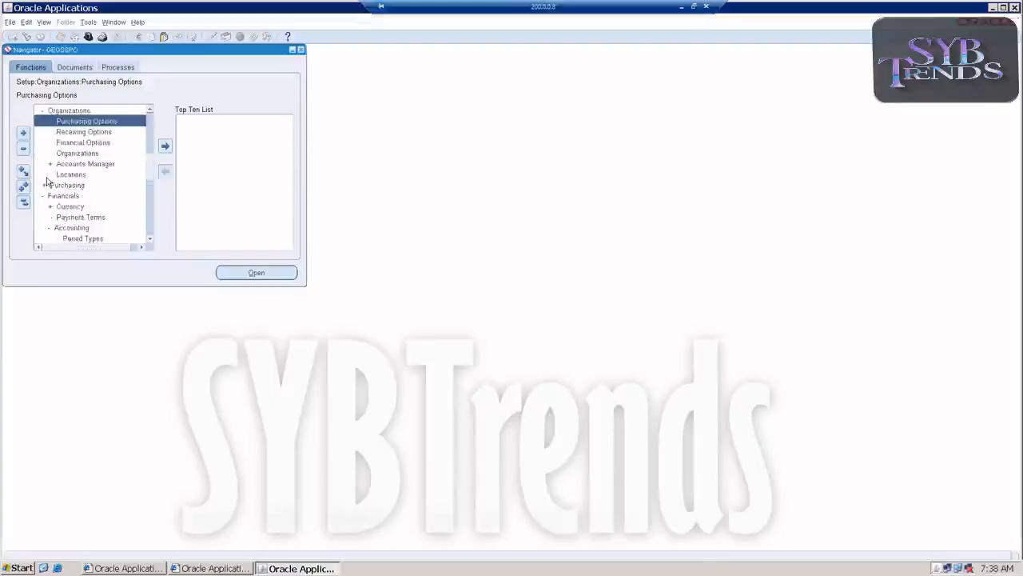
scroll(48, 182, down, 1)
double_click(76, 196)
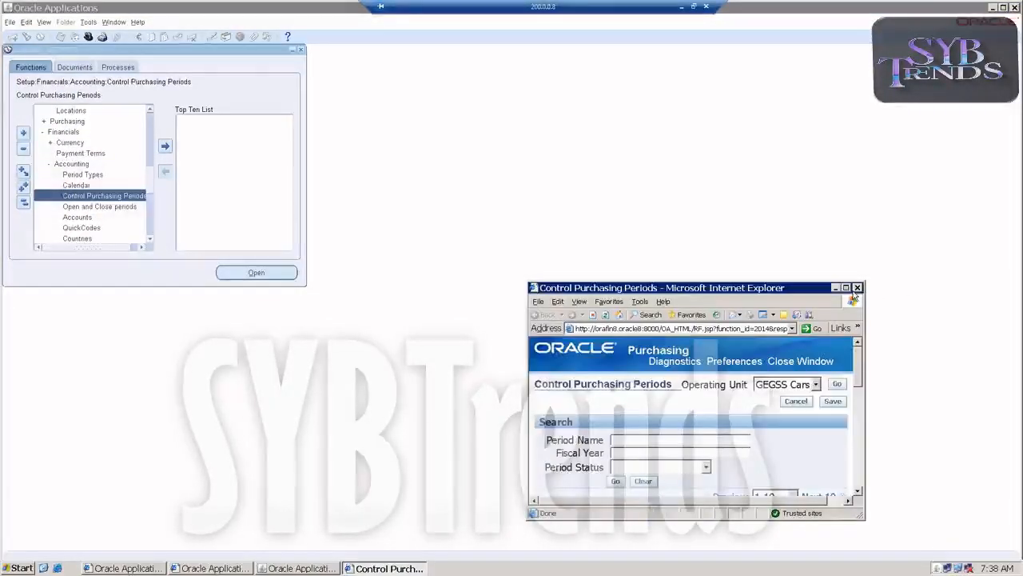
click(847, 288)
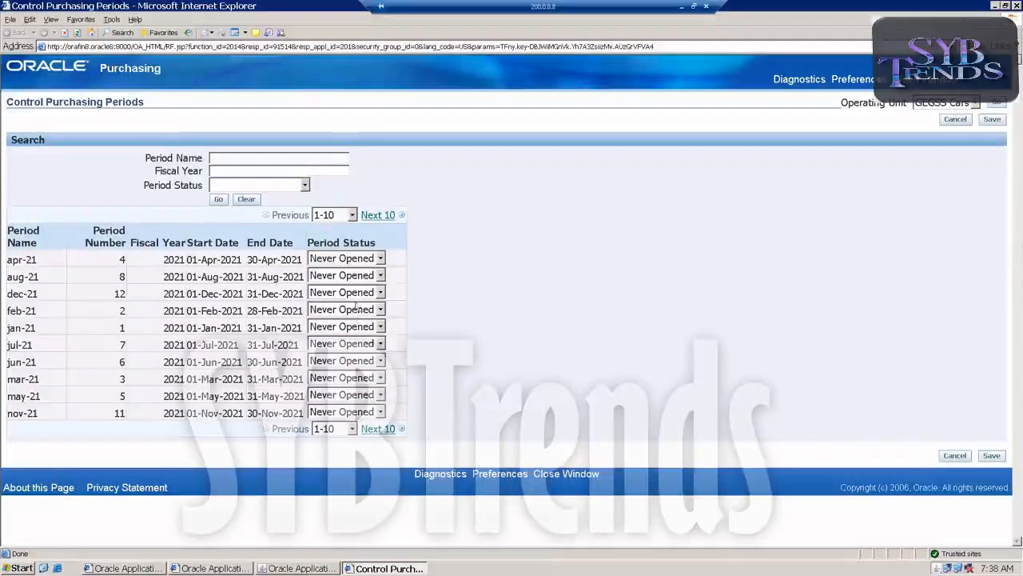
Set the apr-21 and mar-21 purchasing periods to Open and save
click(371, 264)
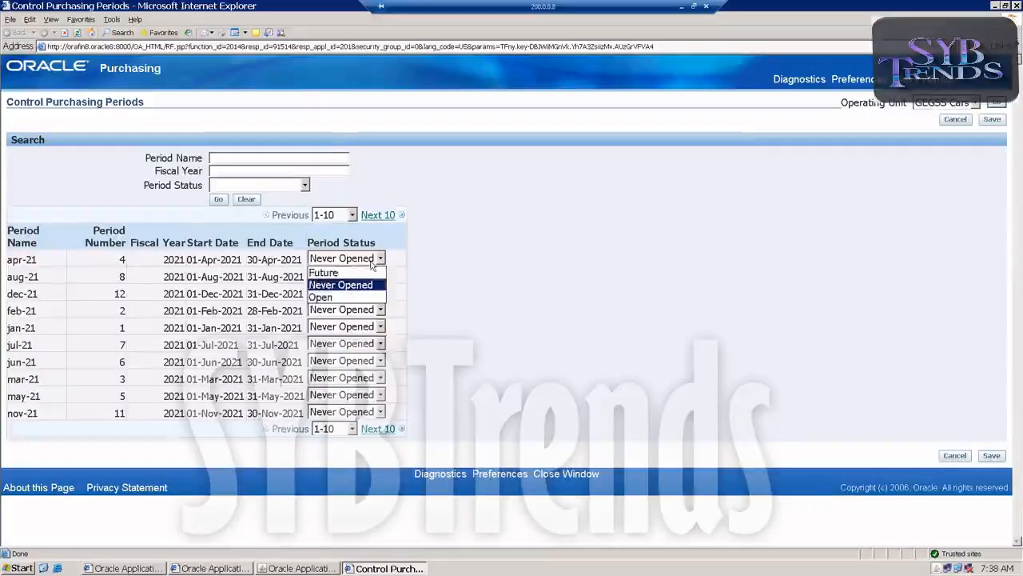
click(336, 297)
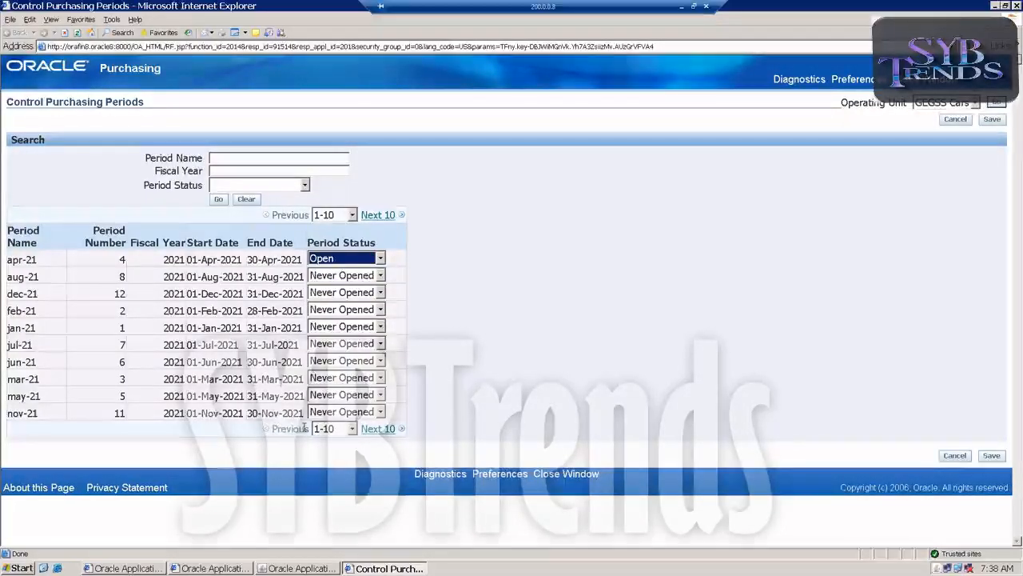
click(350, 378)
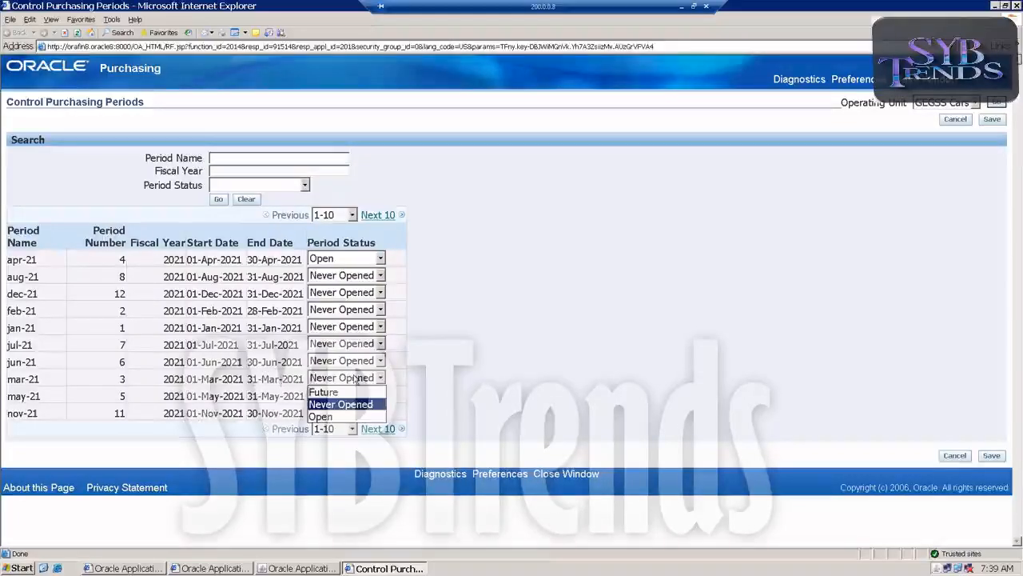
click(324, 415)
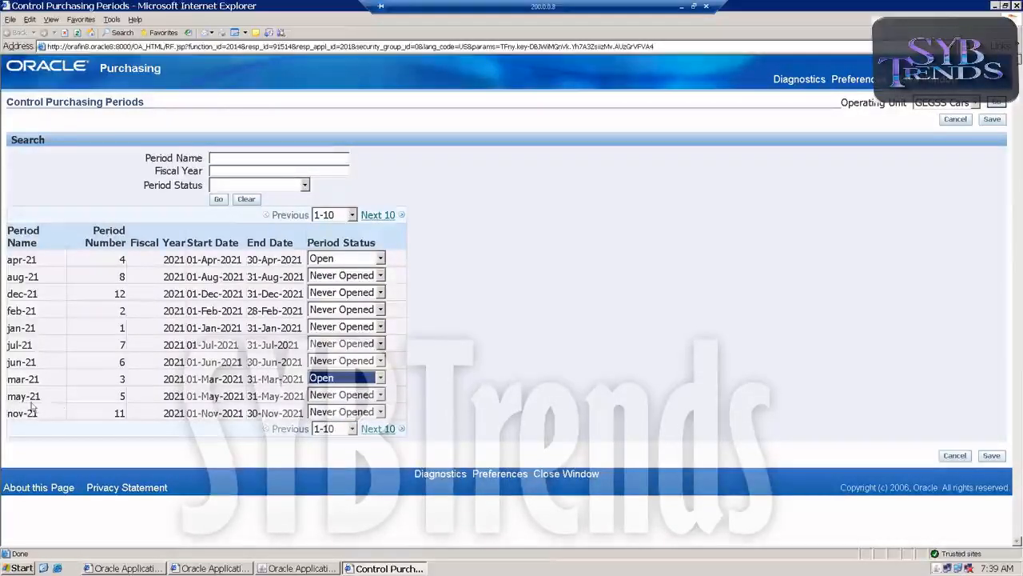
click(992, 119)
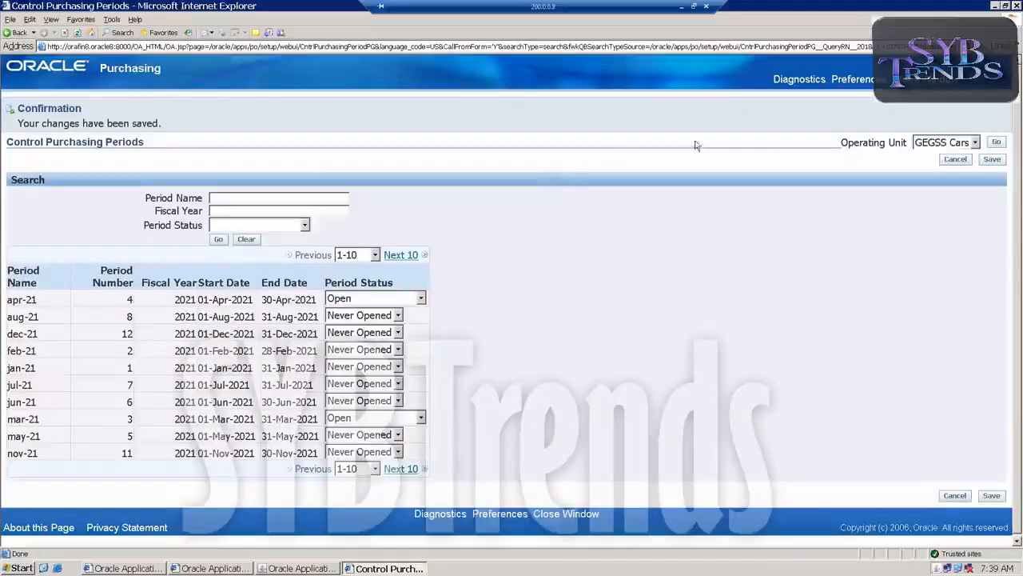
Close the periods window and switch responsibility to GEGSSINV
click(566, 513)
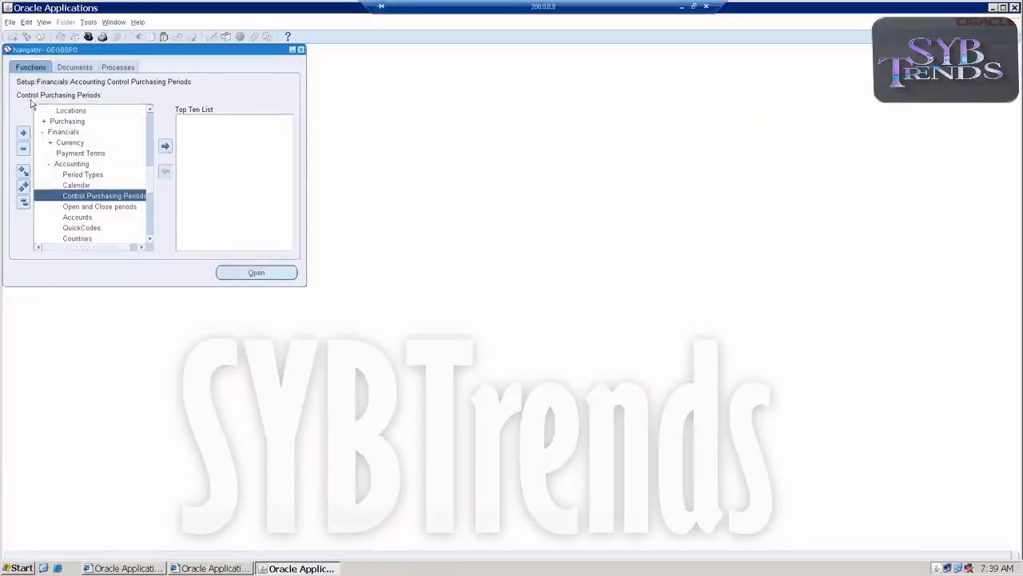
click(10, 22)
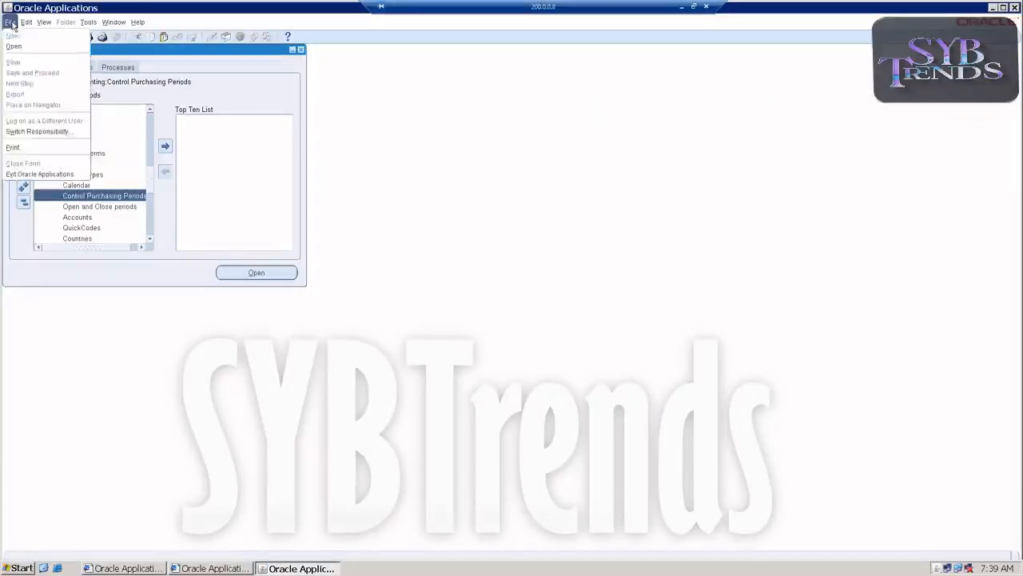
click(32, 130)
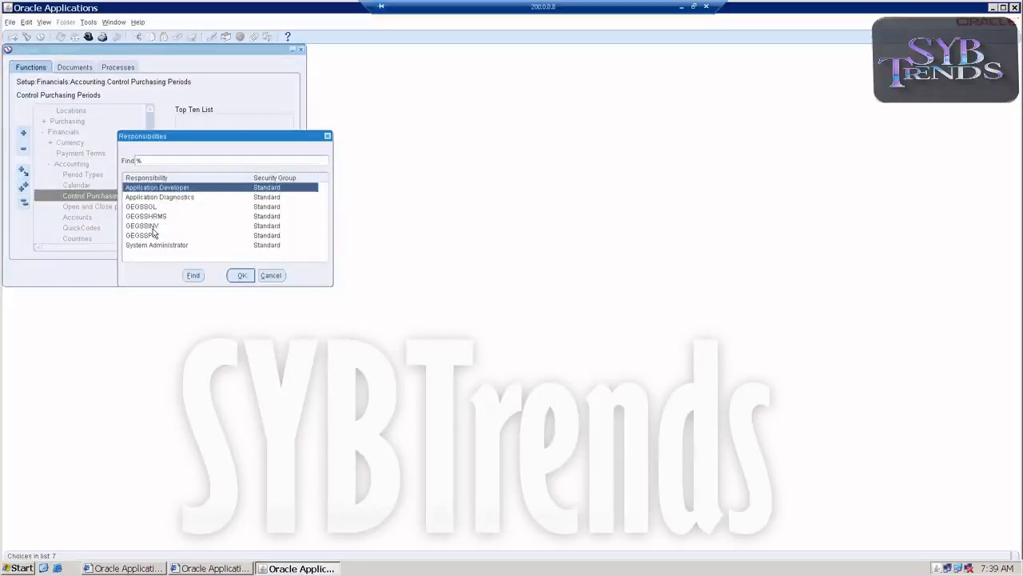
click(184, 226)
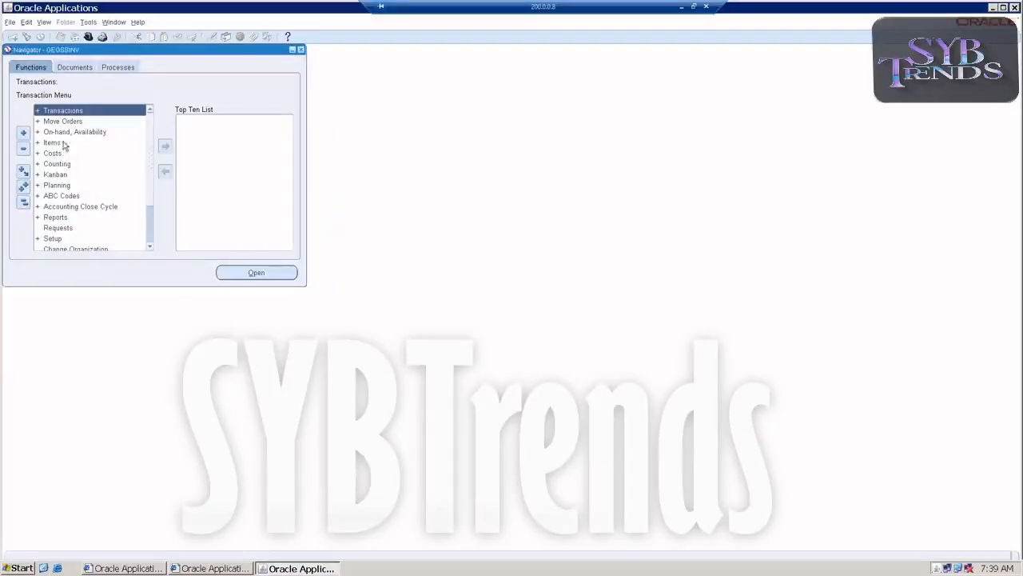
Open Receiving Receipts and pick the Google Inv Master organization from the list filtered by g
double_click(60, 114)
double_click(60, 122)
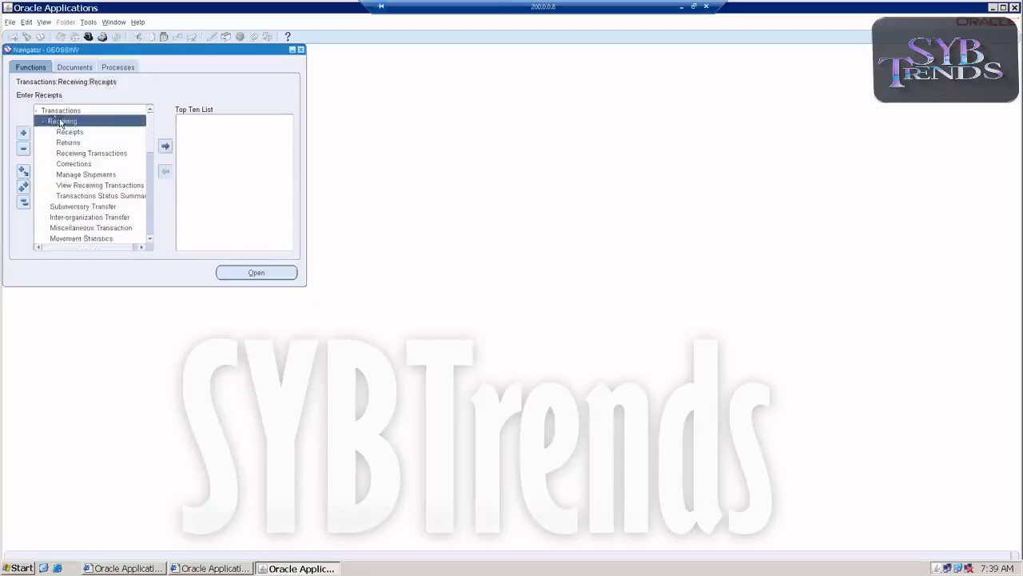
double_click(60, 132)
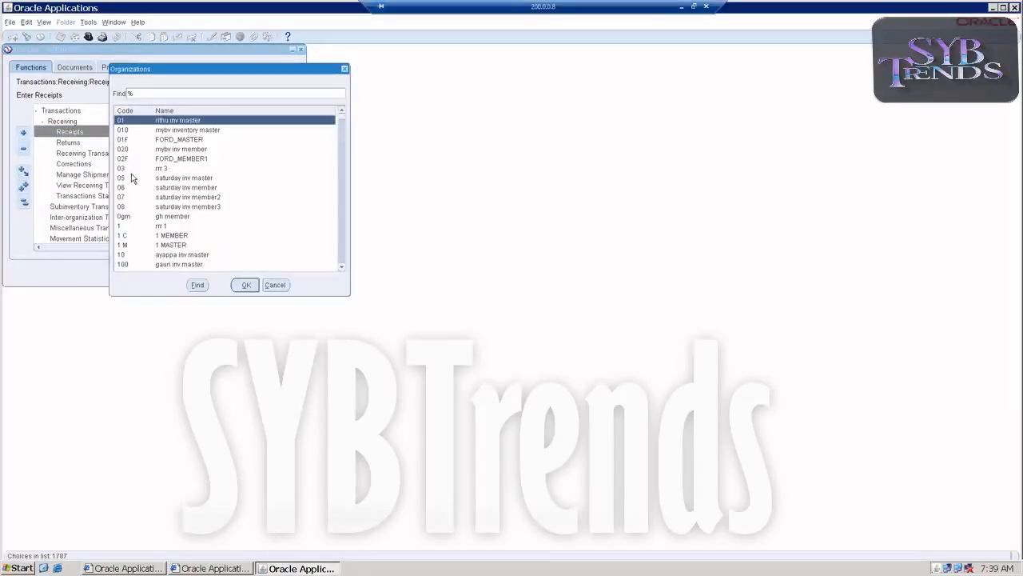
text(gs)
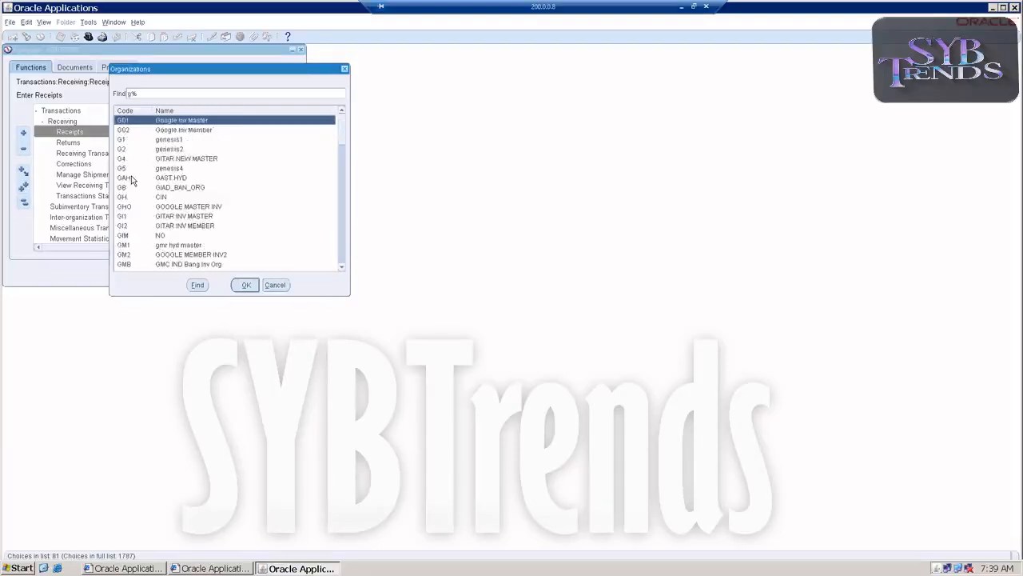
key(Return)
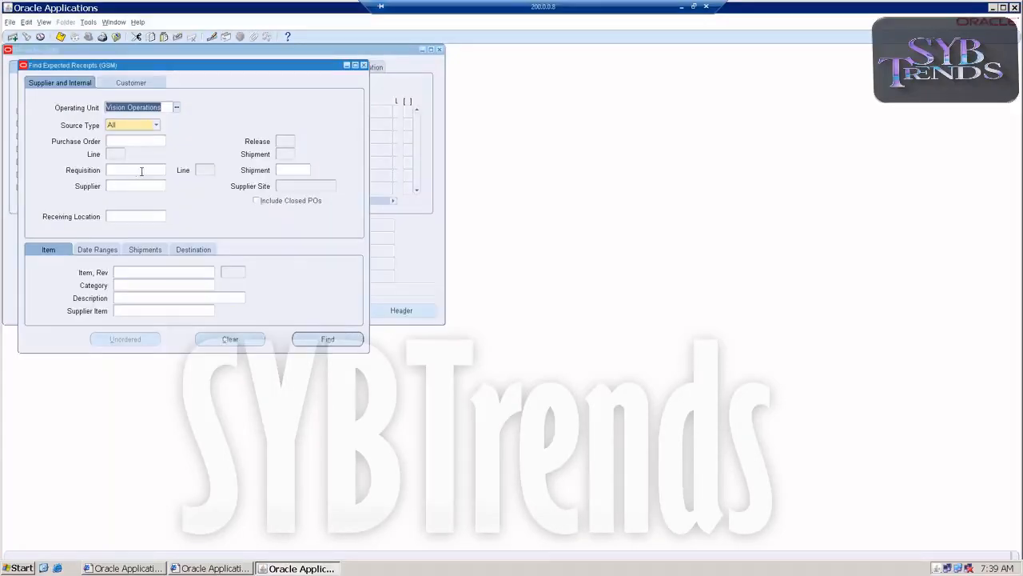
click(291, 172)
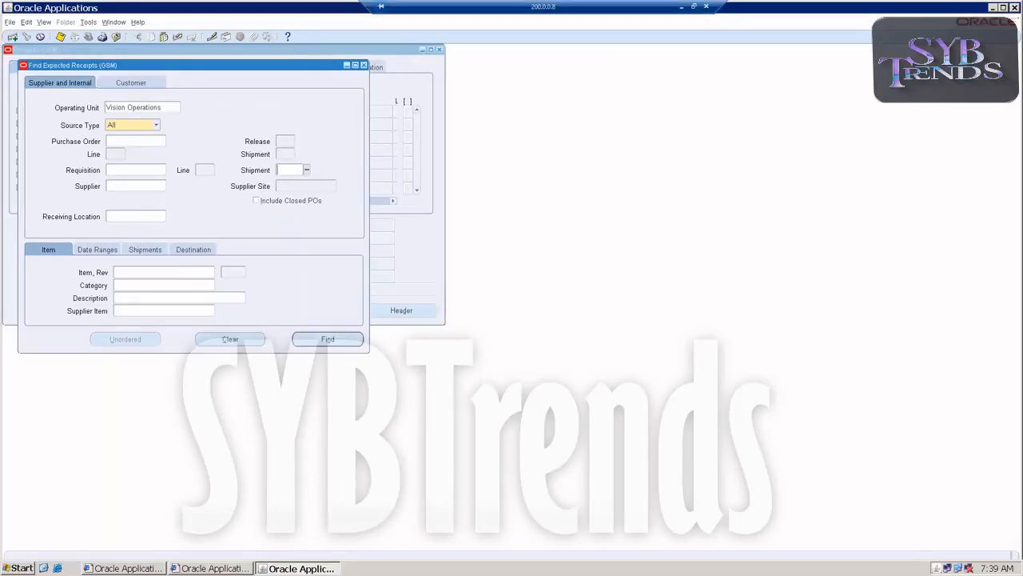
Search for expected receipts against purchase order 522
text(522)
key(Tab)
click(327, 339)
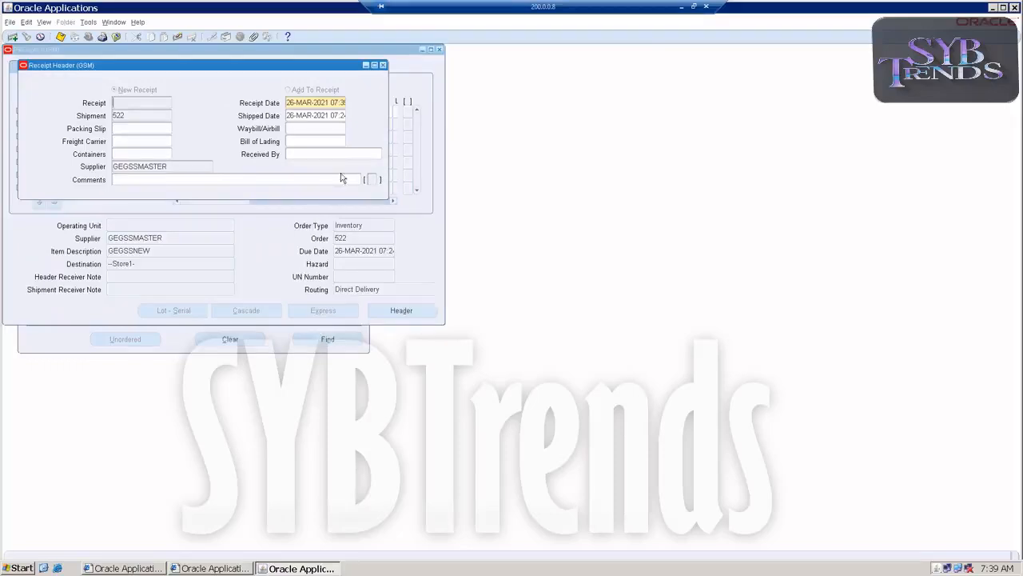
Close the receipt header and save the receipt for the GEGSSNEW line of 100 Each
click(383, 65)
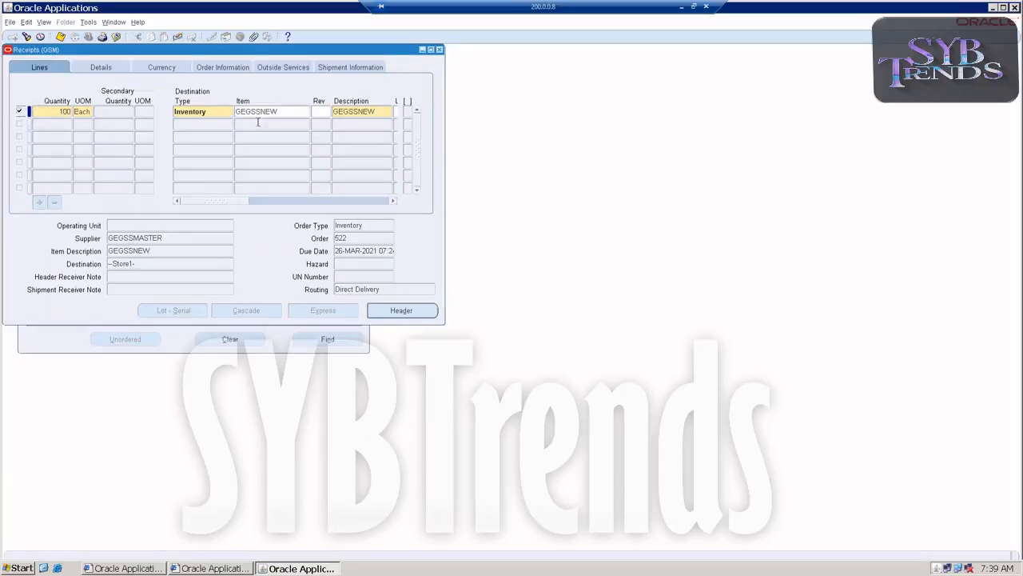
double_click(205, 112)
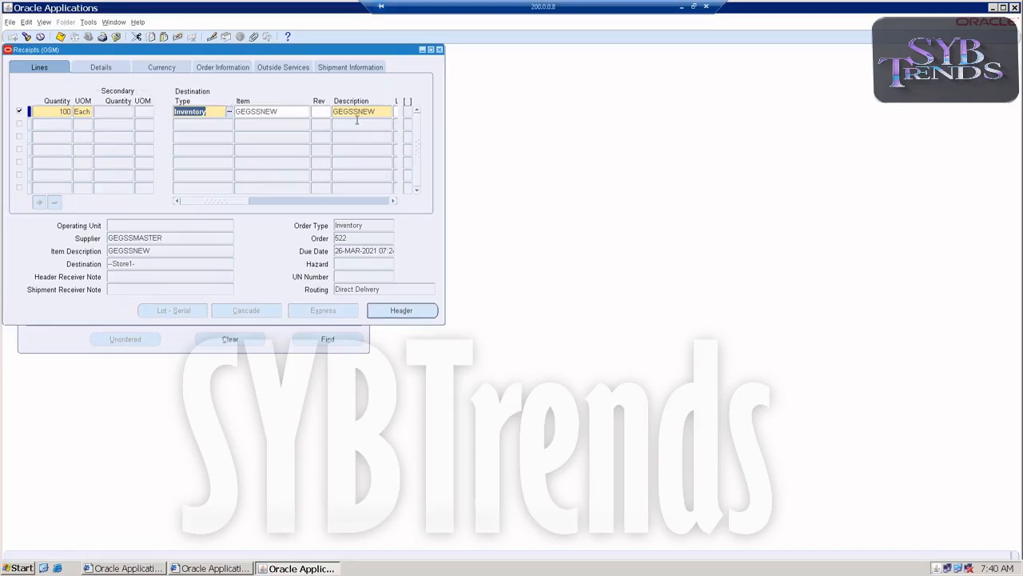
key(ctrl+s)
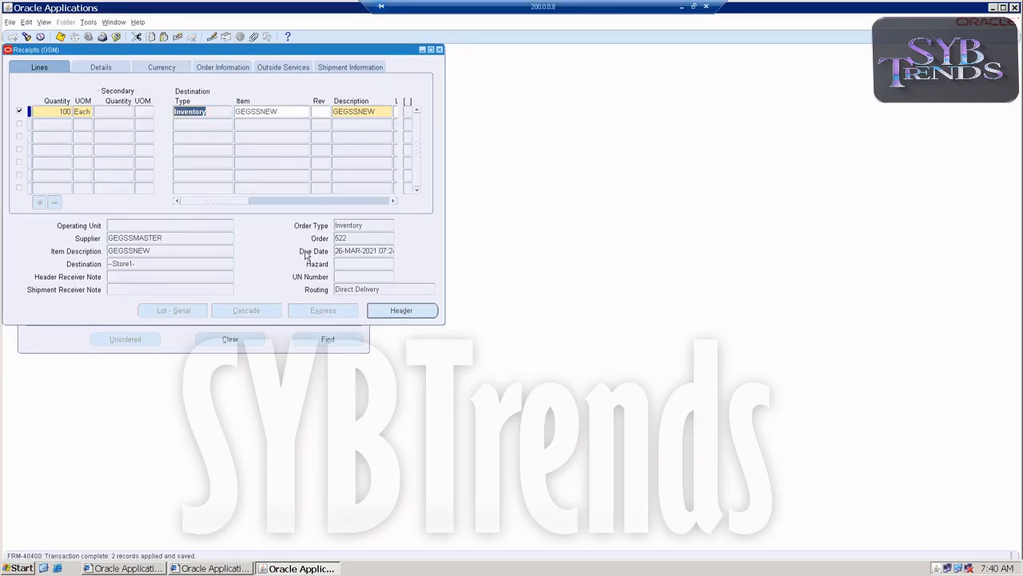
Close the receipts window and open On-hand Quantity under On-hand, Availability
click(439, 49)
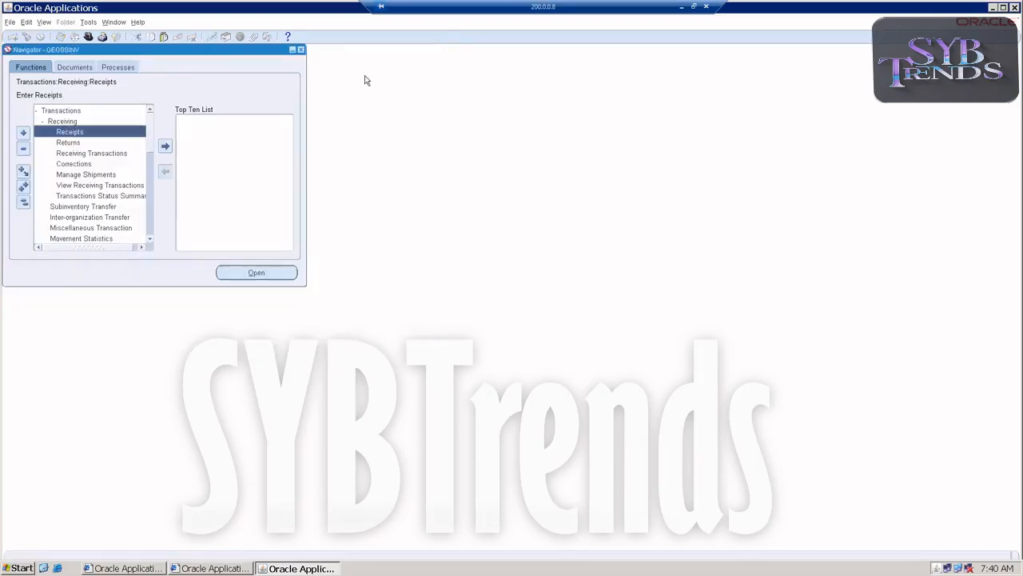
double_click(58, 112)
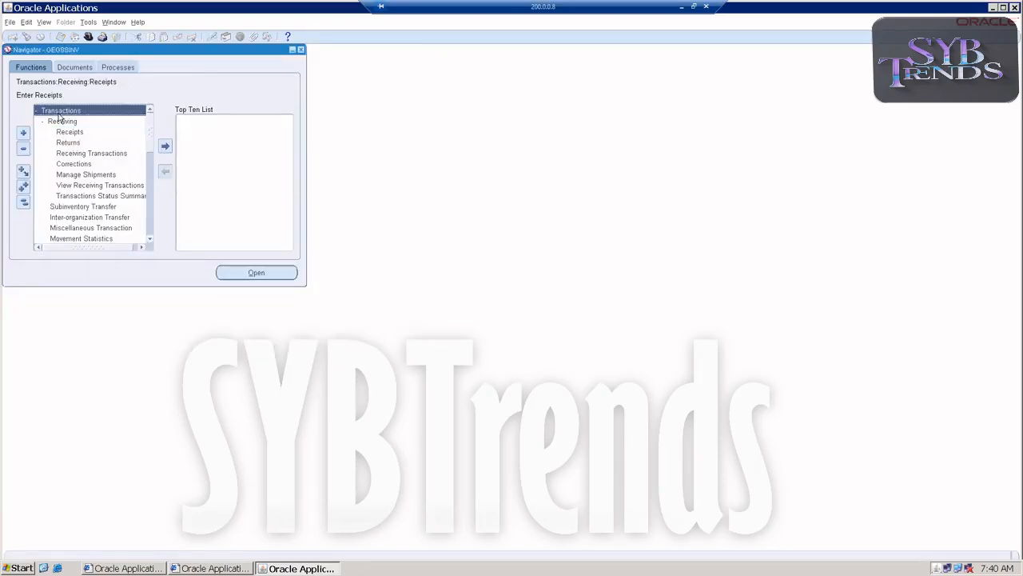
click(53, 135)
double_click(54, 136)
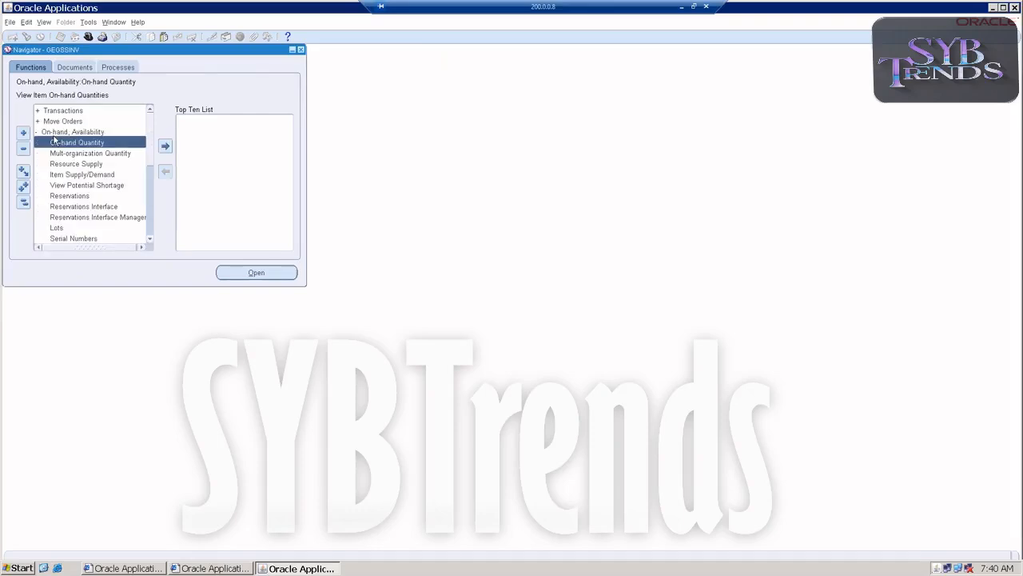
double_click(54, 144)
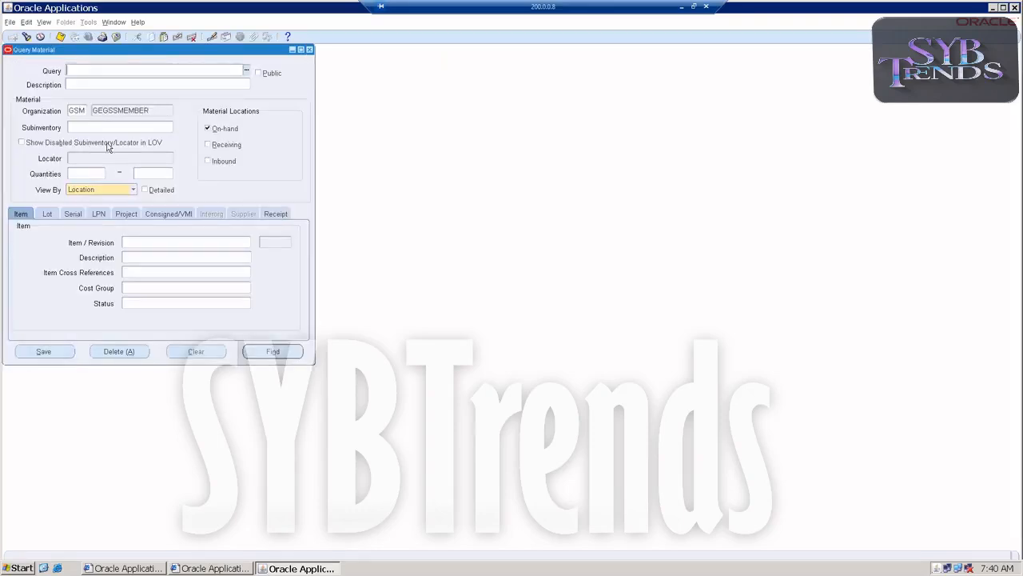
Query on-hand material for item GEGSSNEW and scroll the results to the on-hand quantity column
click(128, 243)
text(GEGSSNEW)
key(Tab)
key(Return)
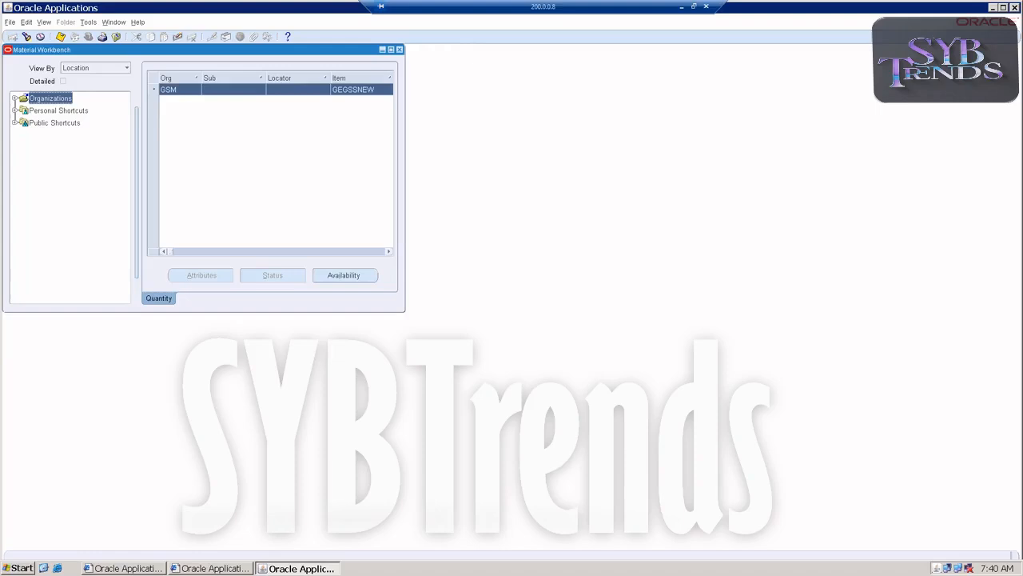
click(388, 251)
click(389, 251)
click(389, 251)
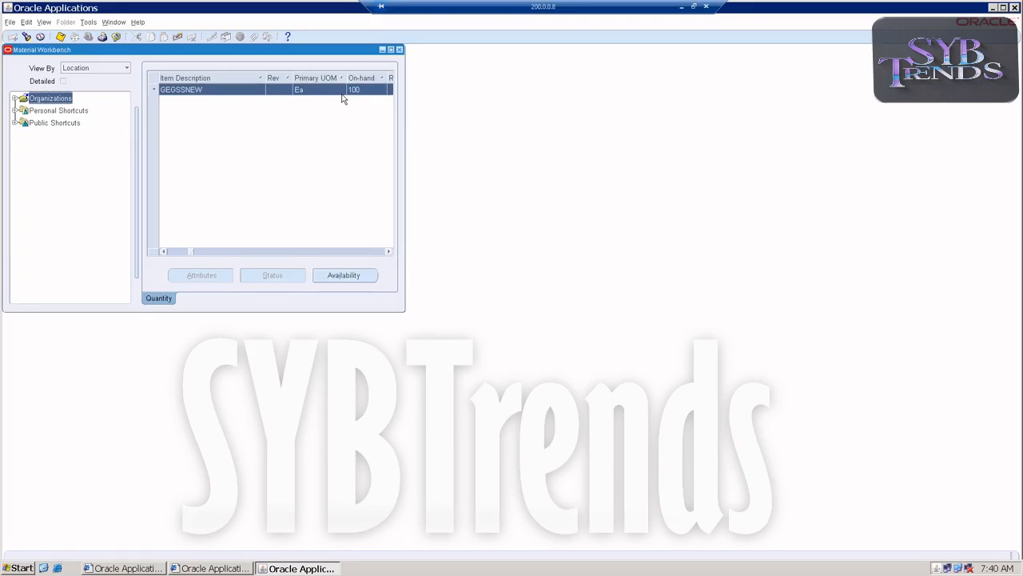
Switch to the Excel notes and add point 2 "Create Shipping Networks" under the inter-organization steps
click(399, 49)
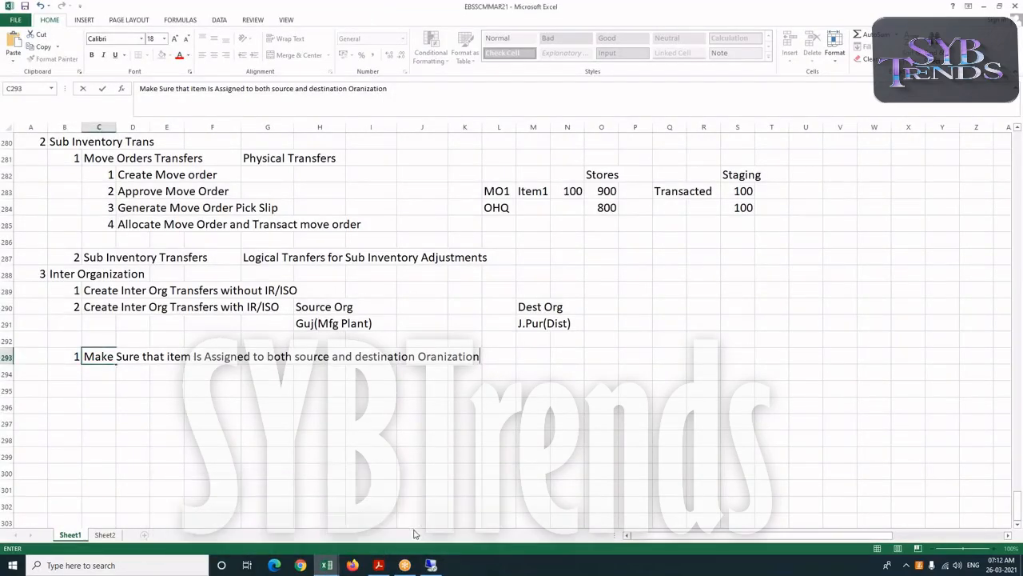
click(90, 374)
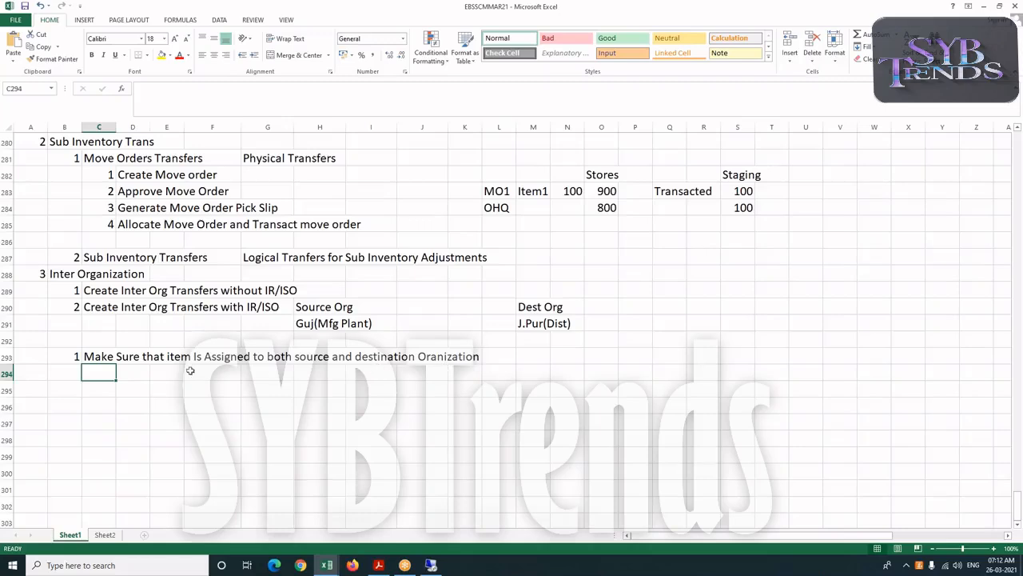
click(73, 372)
text(2)
key(Tab)
text(Create)
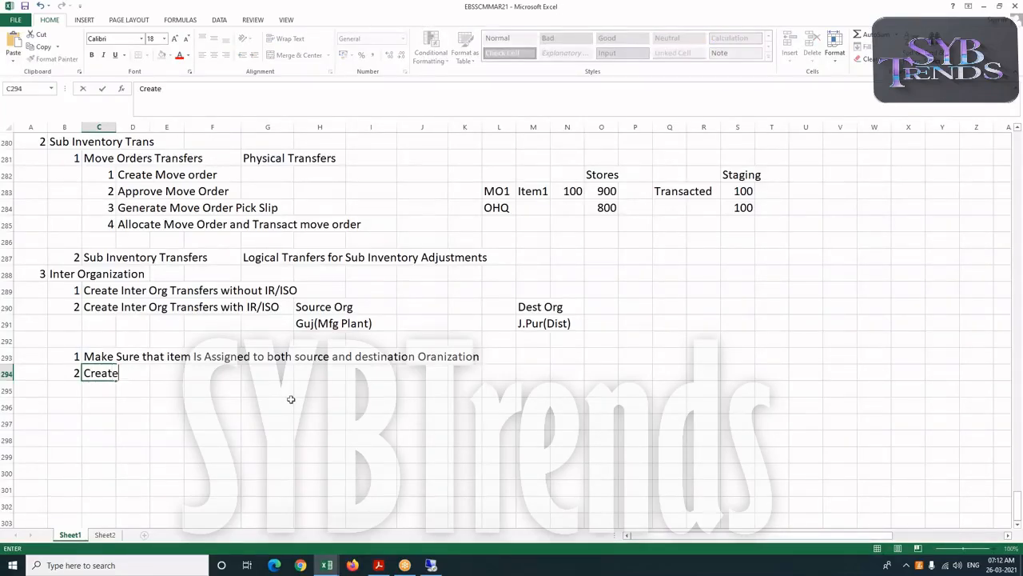
text(pping Networks)
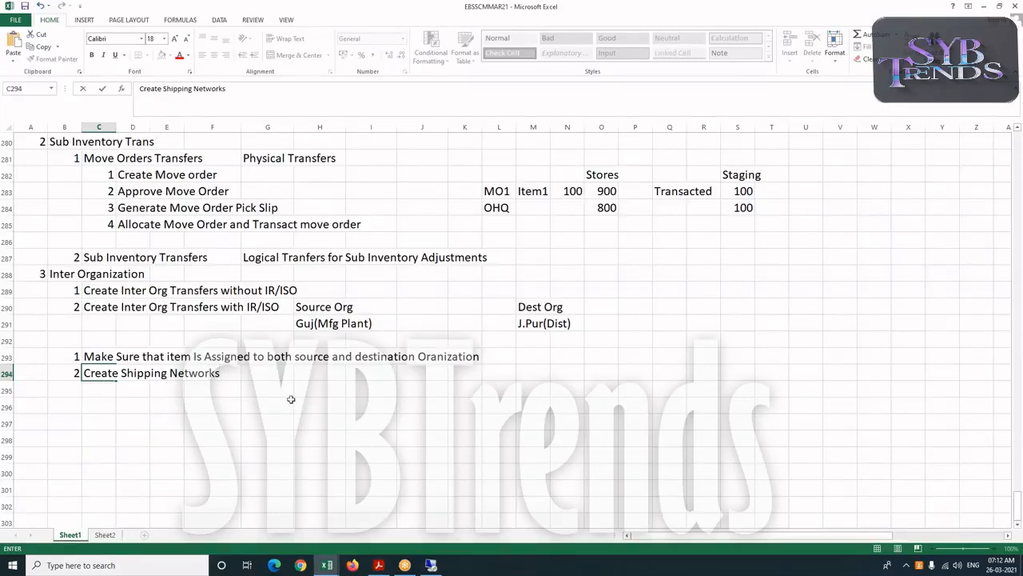
Add sub-points 1 "Source" and 2 "Destination" under Create Shipping Networks
click(142, 393)
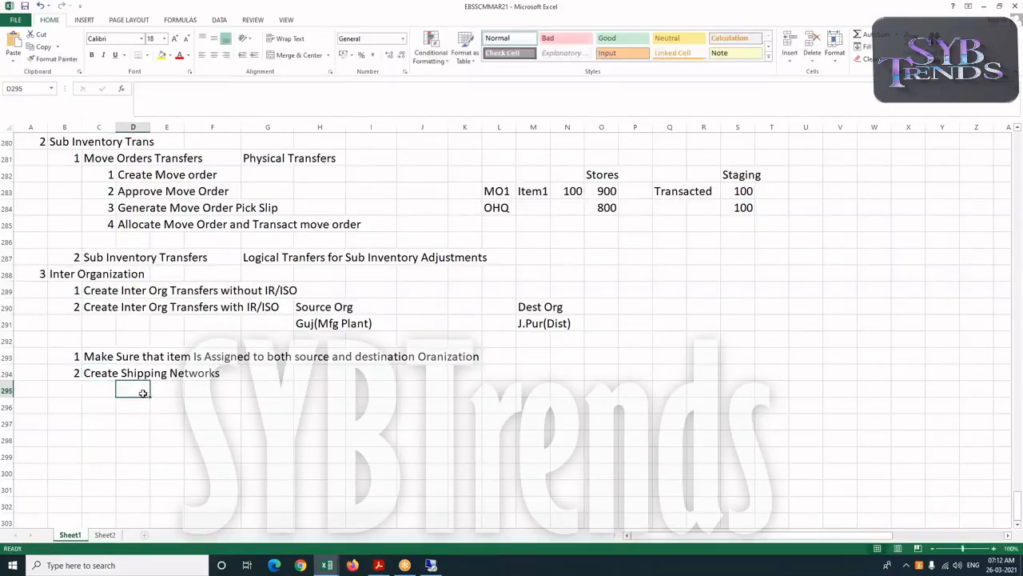
text(1)
key(Tab)
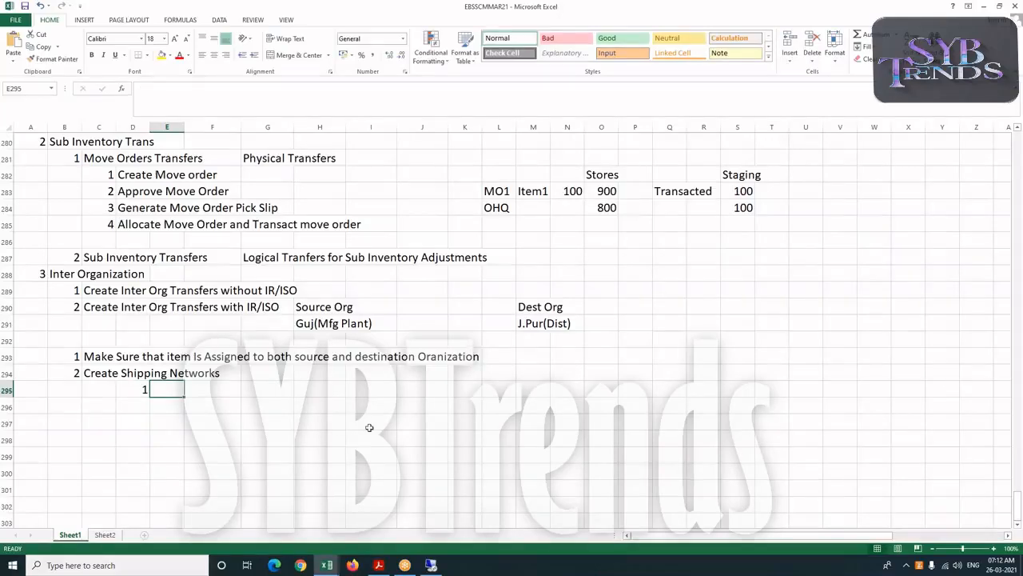
text(Source)
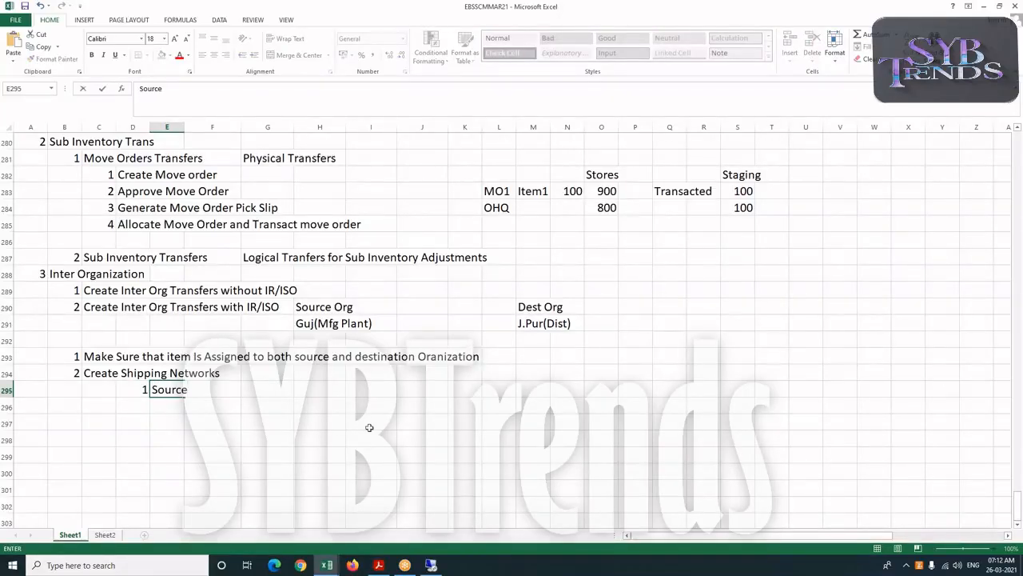
key(Return)
text(2)
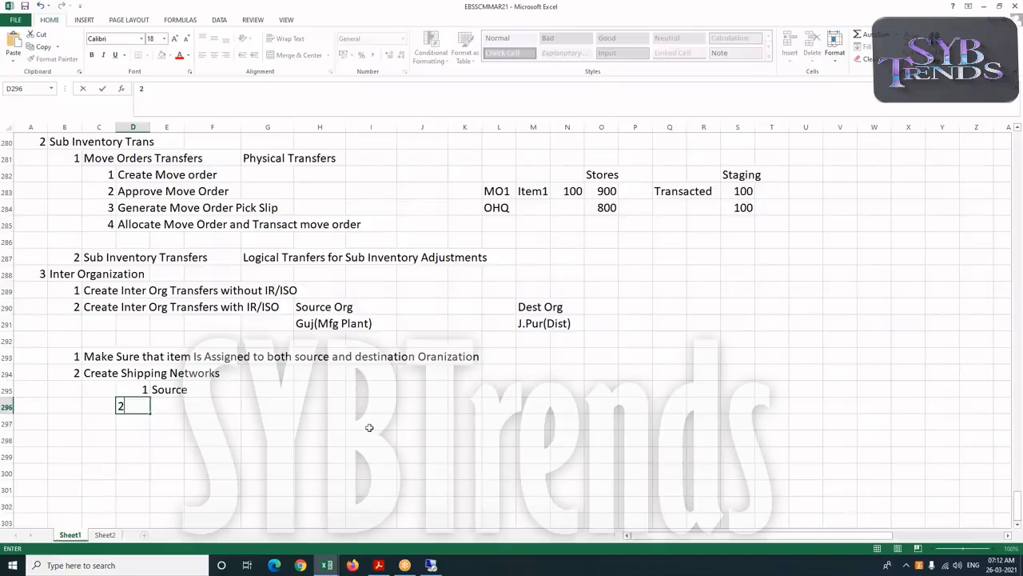
key(Tab)
text(Destin)
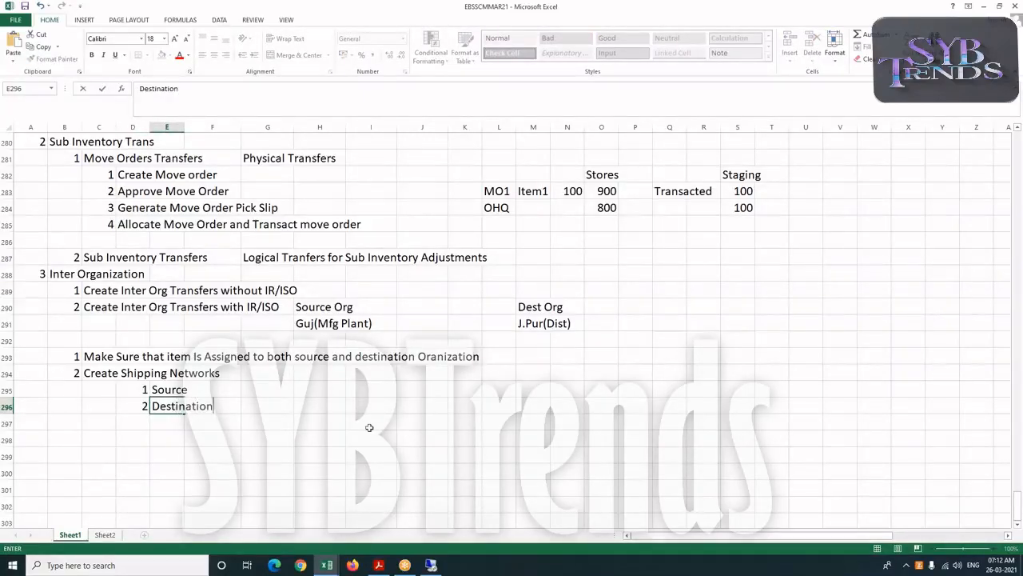
text(ation)
key(Return)
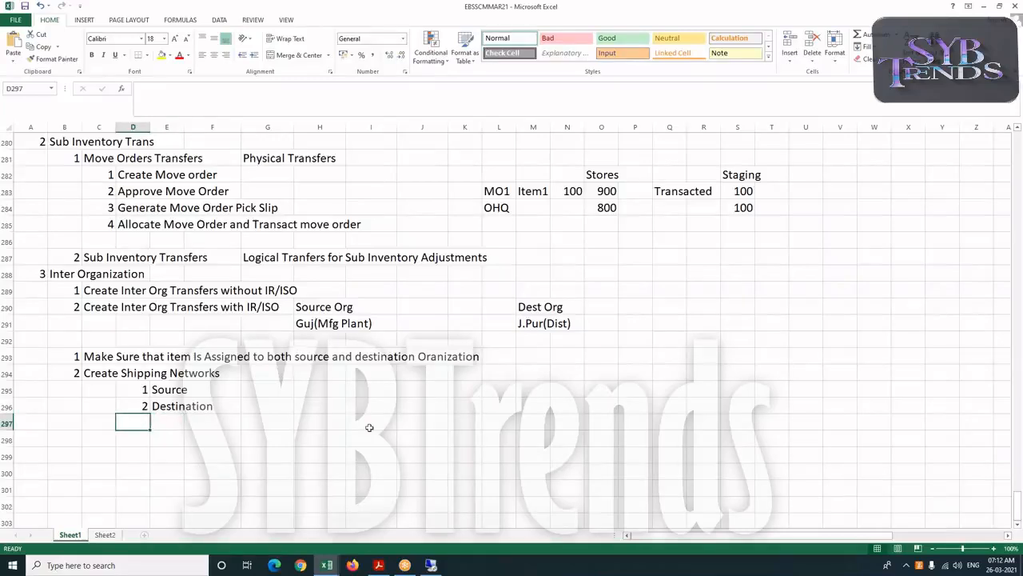
Add sub-points 3 "Transfer Type" and 4 "Receipt Routing" under Create Shipping Networks
text(3)
key(Tab)
text(T)
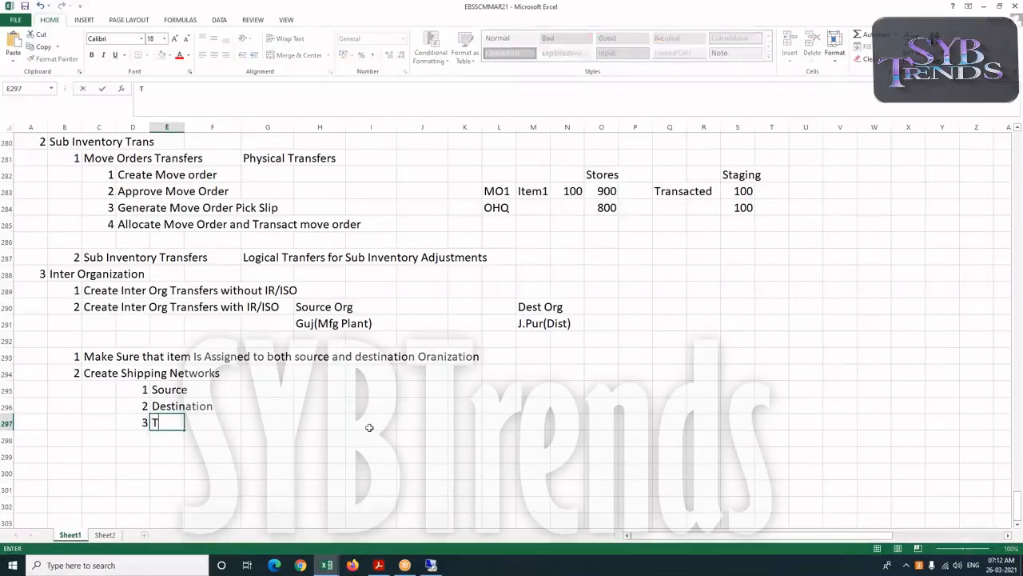
text(ransfer )
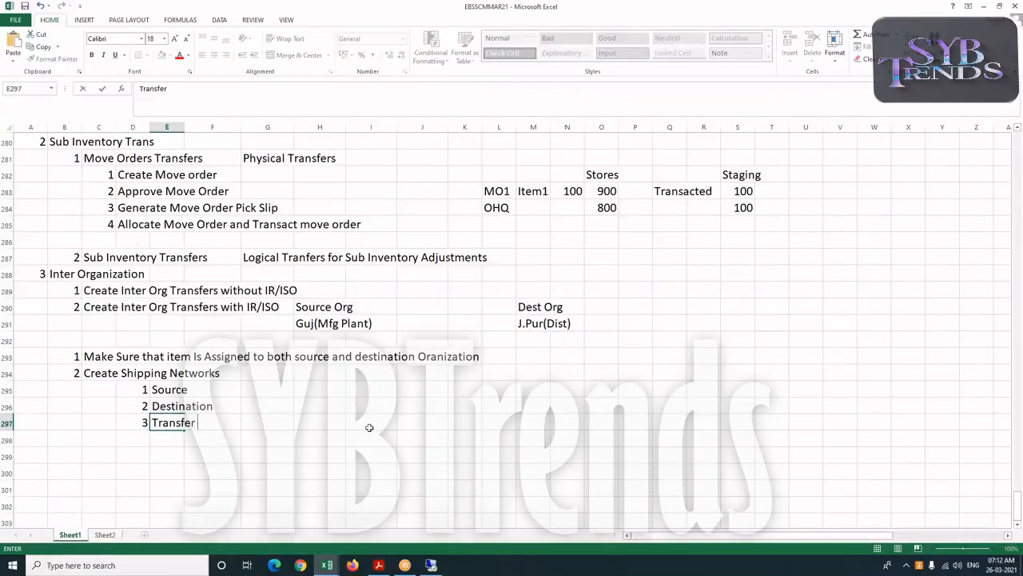
text(Type)
key(Return)
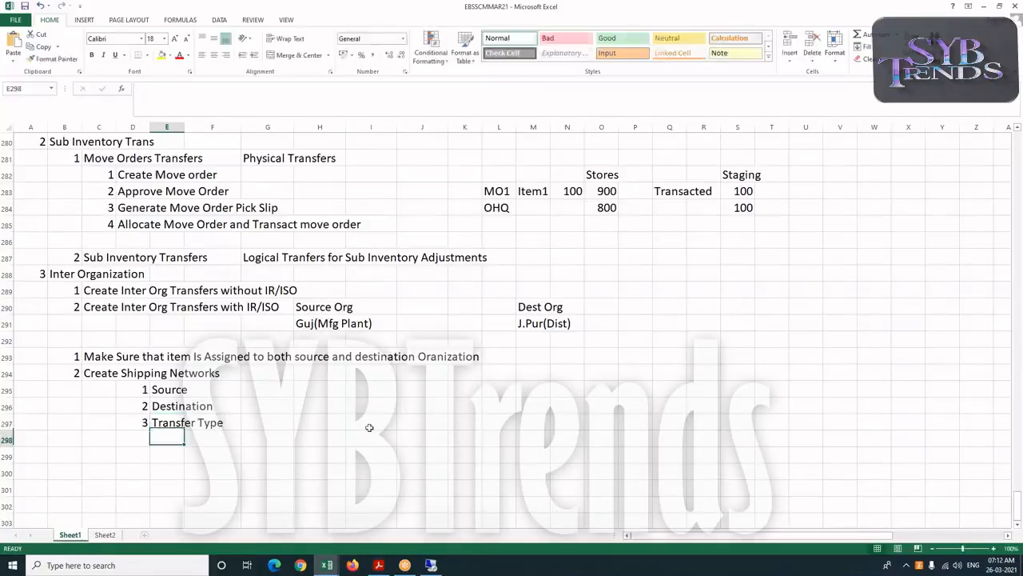
text(4)
key(Tab)
text(Receip)
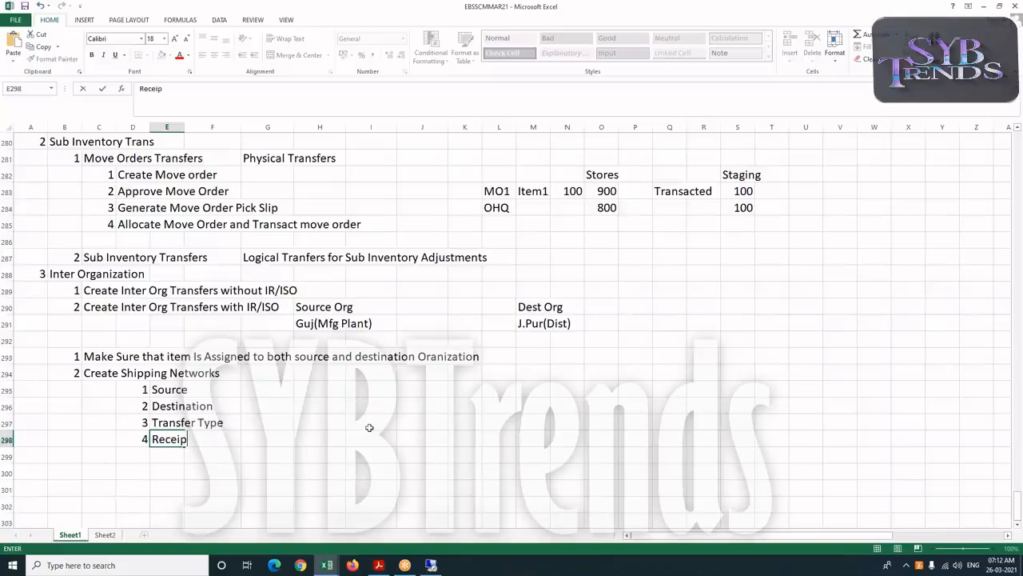
text(t Routing)
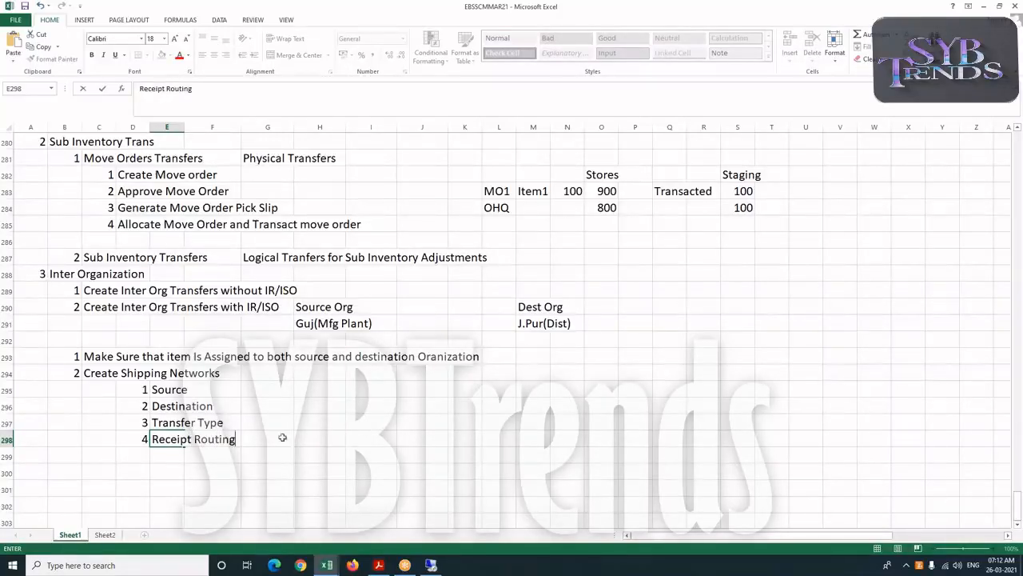
scroll(151, 451, down, 1)
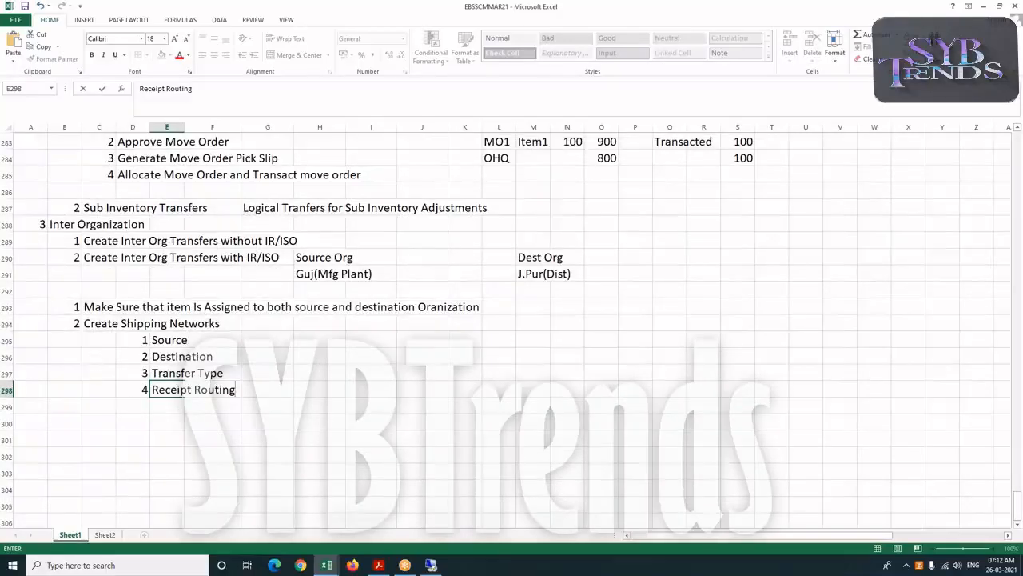
click(71, 402)
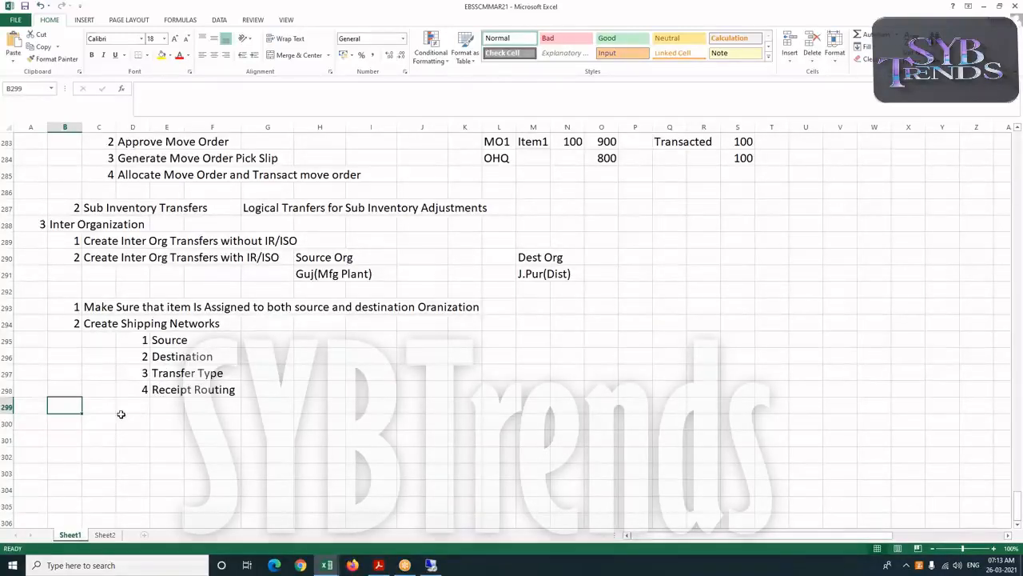
text(3)
key(Tab)
key(Left)
key(Delete)
text(2)
key(Tab)
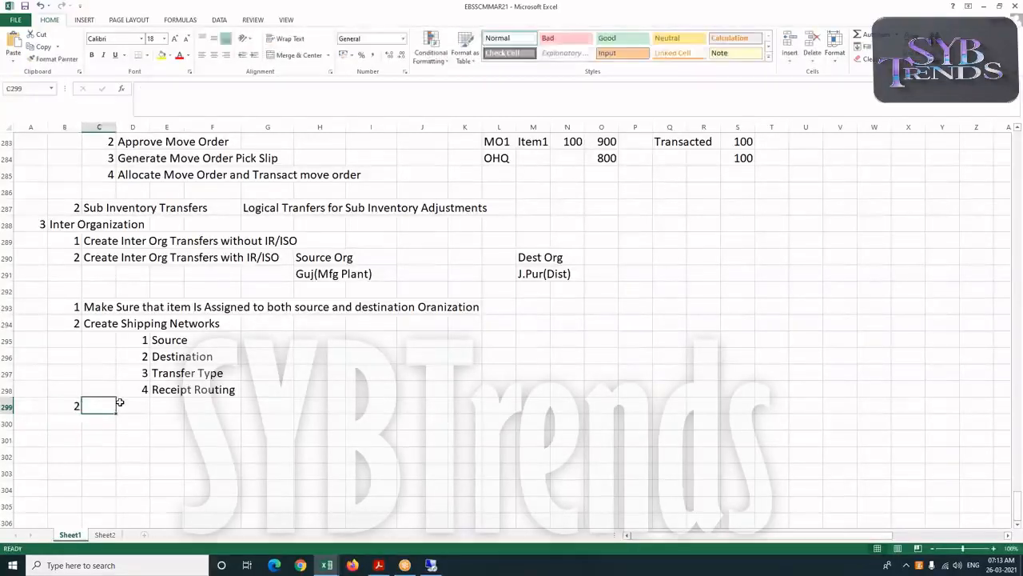
key(Left)
key(Left)
text(2)
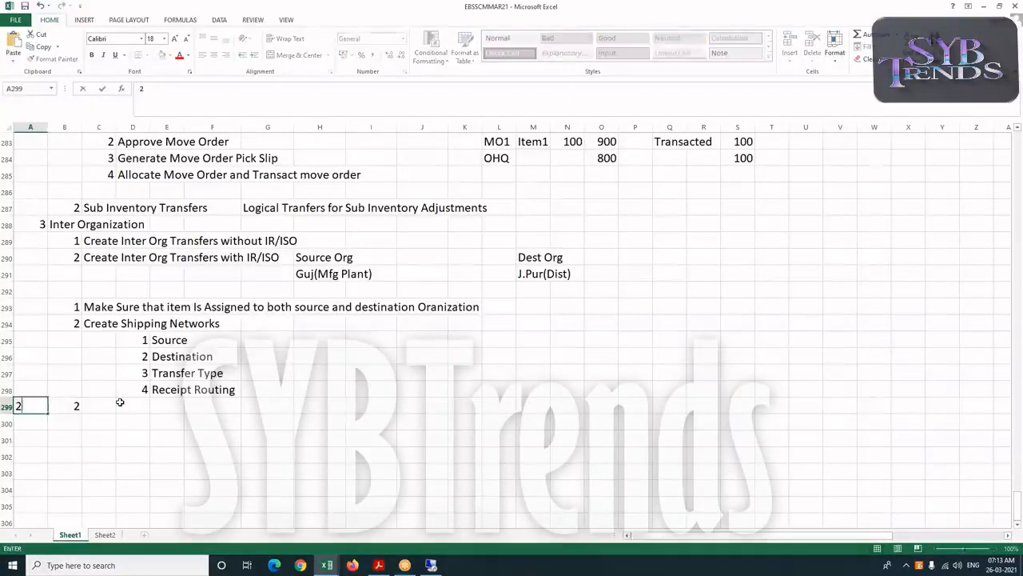
key(Tab)
key(Left)
key(Delete)
key(Right)
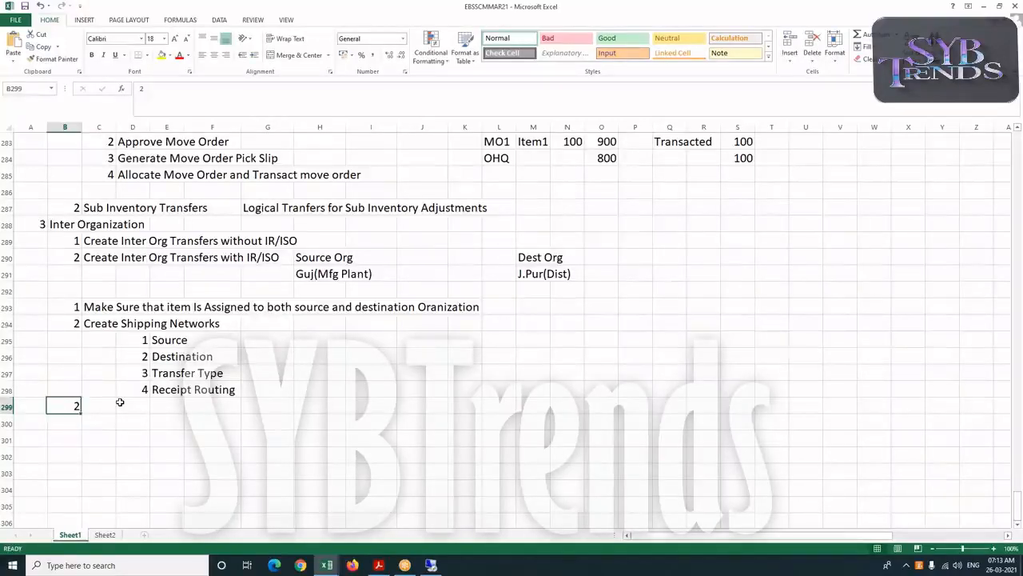
Add point 3 "Create a Responsibility for Purchasing" in the next row
text(3)
key(Tab)
text(Create )
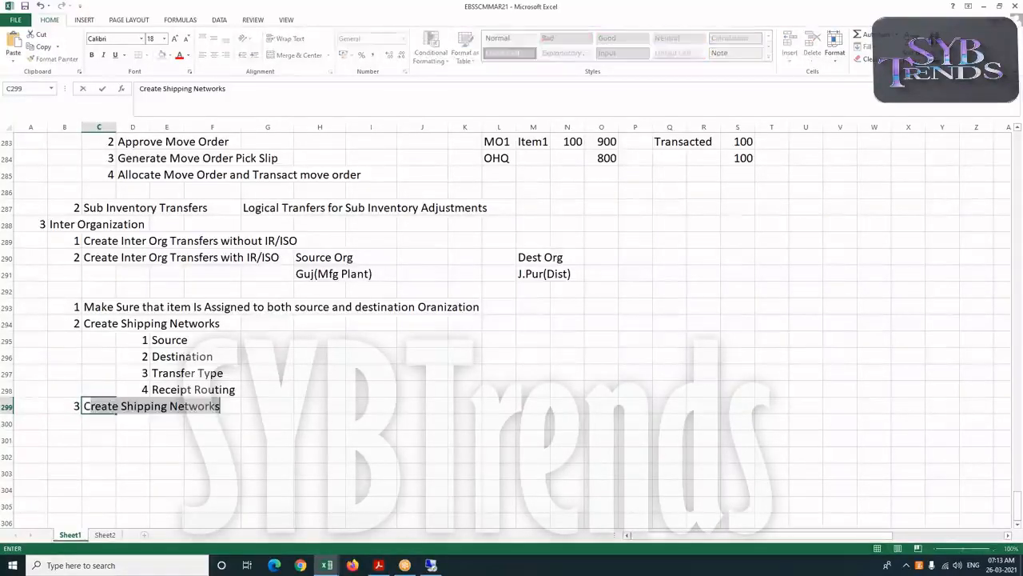
text(a)
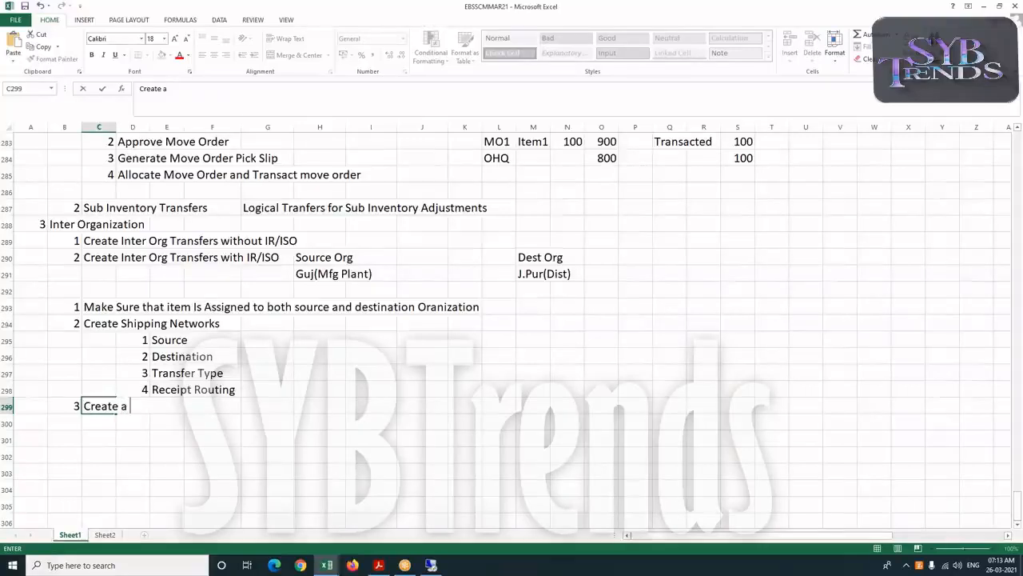
text( Responsibility)
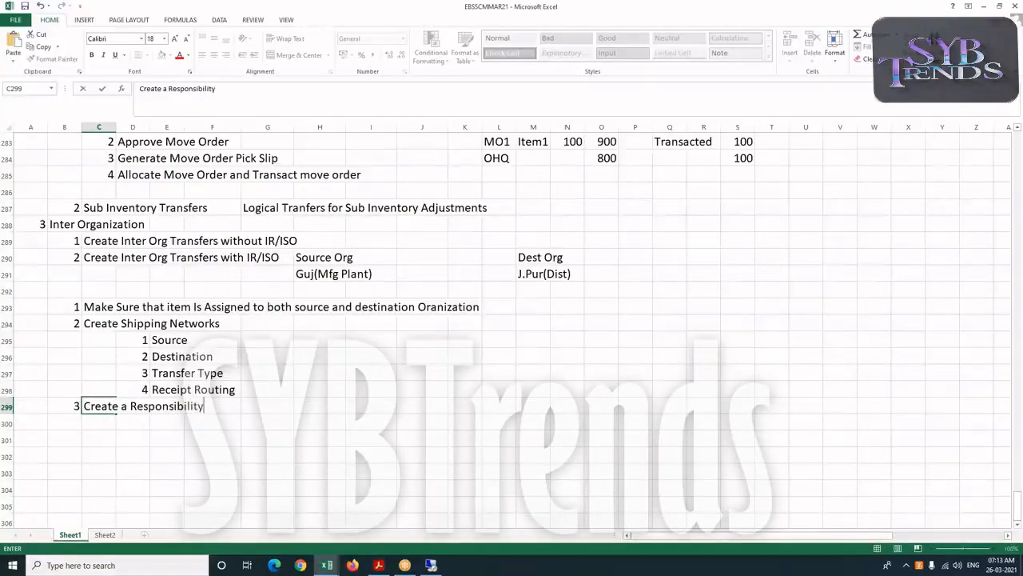
text( for PO)
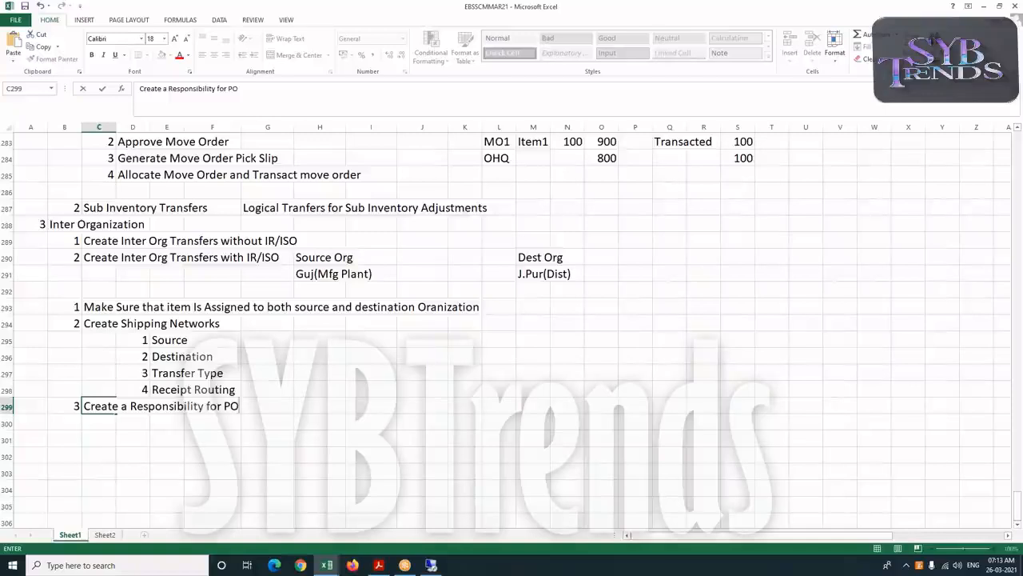
key(BackSpace)
text(urchasing)
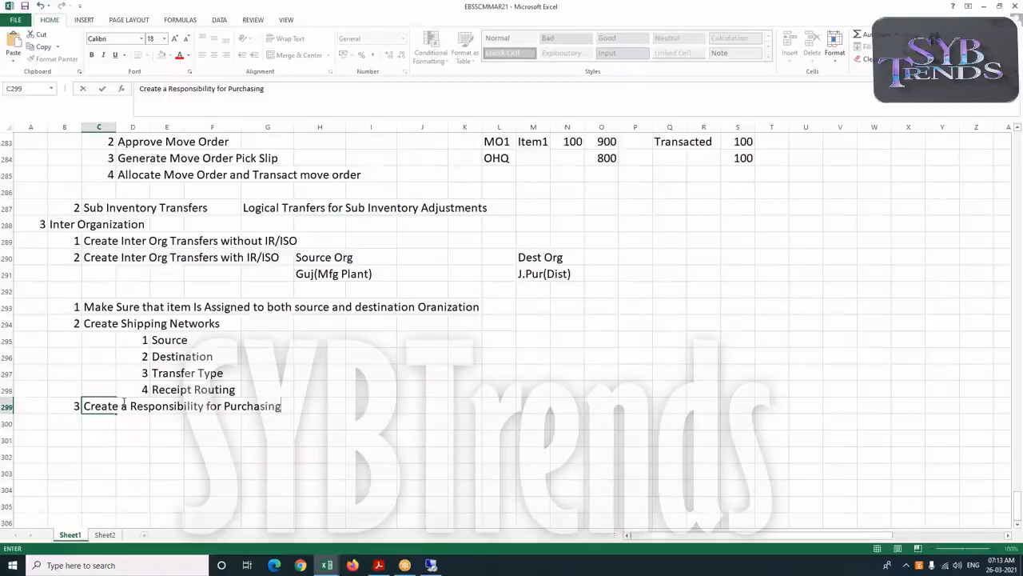
Add point 4 "set Mo Operating Unit Profile Option" in the next row of the inter-organization steps
click(104, 419)
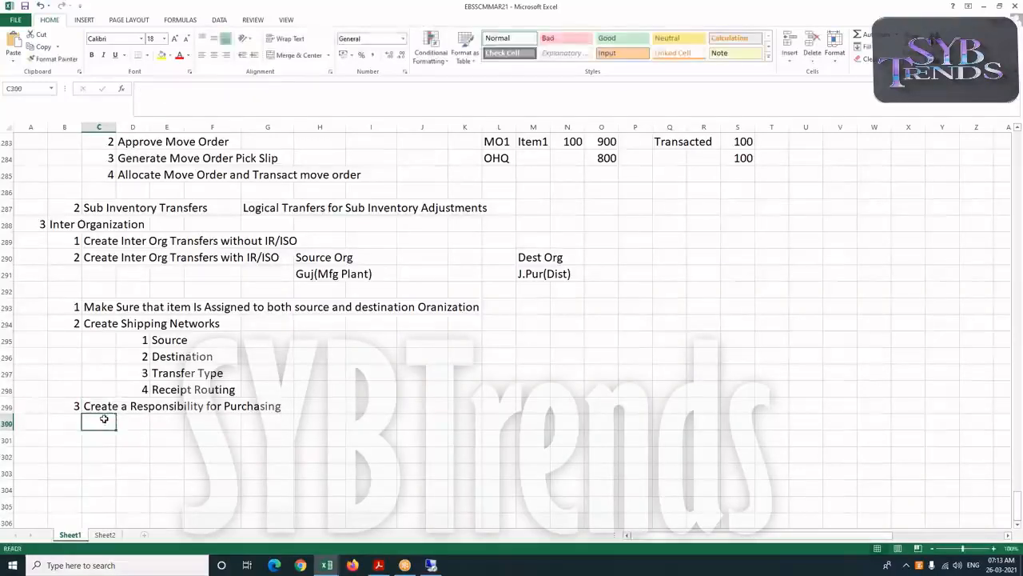
click(64, 421)
text(4)
key(Tab)
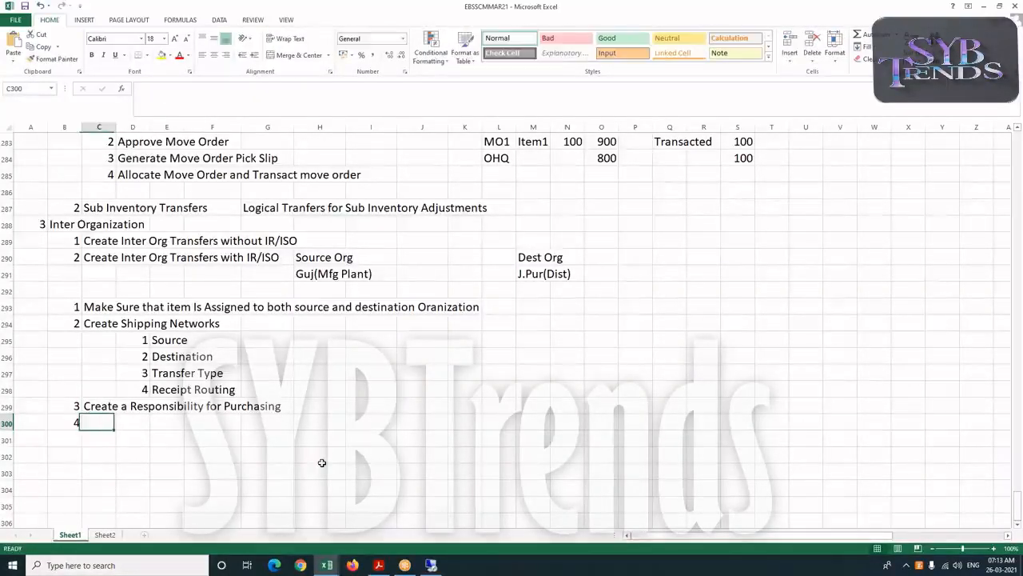
text(set Mo)
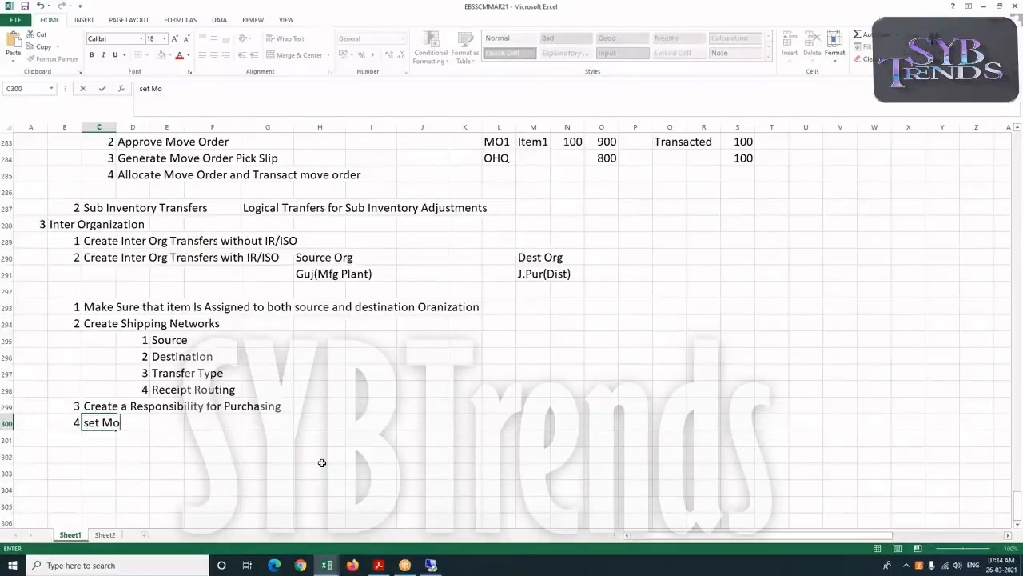
text( Operatin)
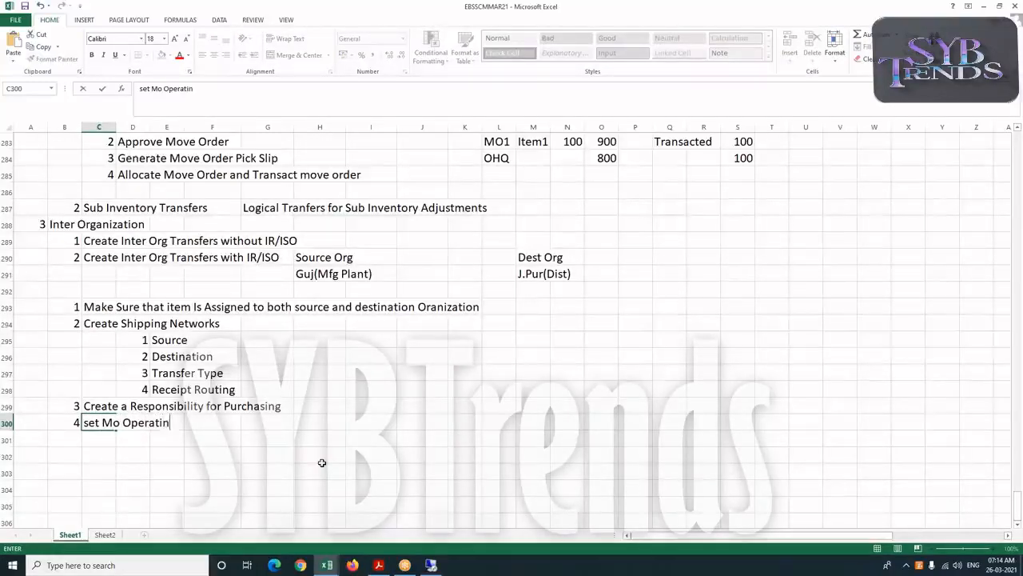
text(g Unit)
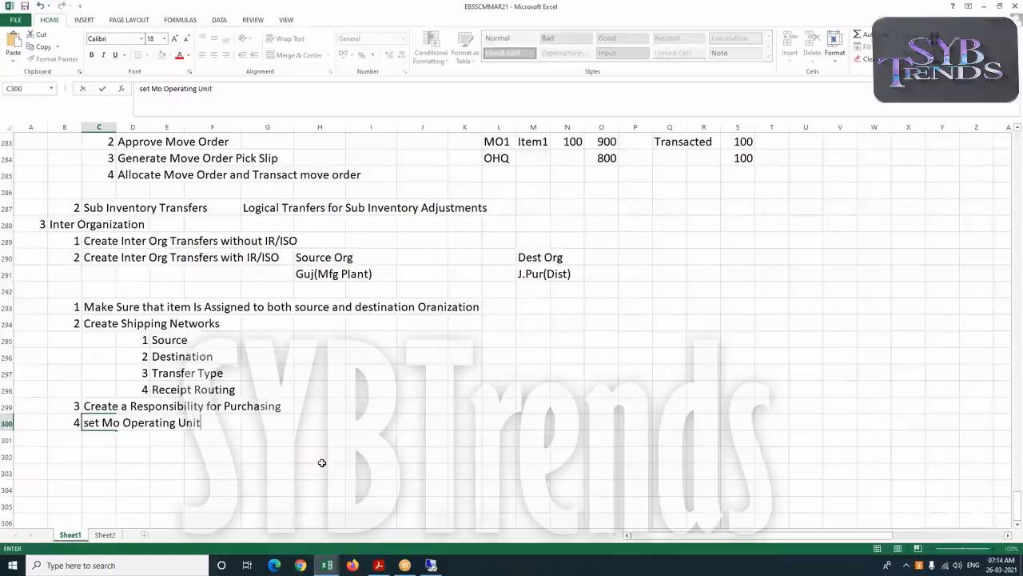
text( Profile )
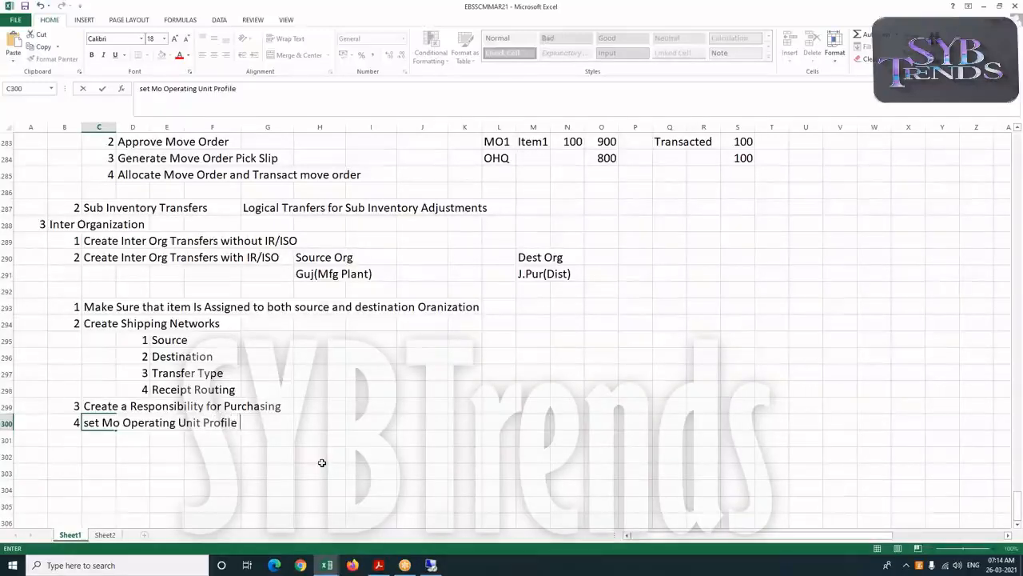
text(Option)
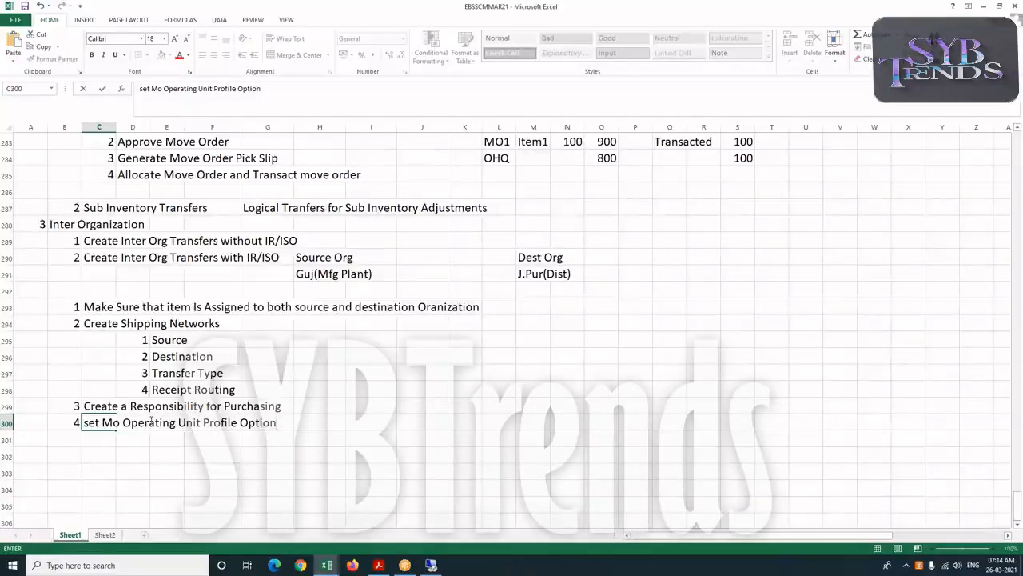
Add point 5 "Assign Responsibility to users" in the following row
click(72, 436)
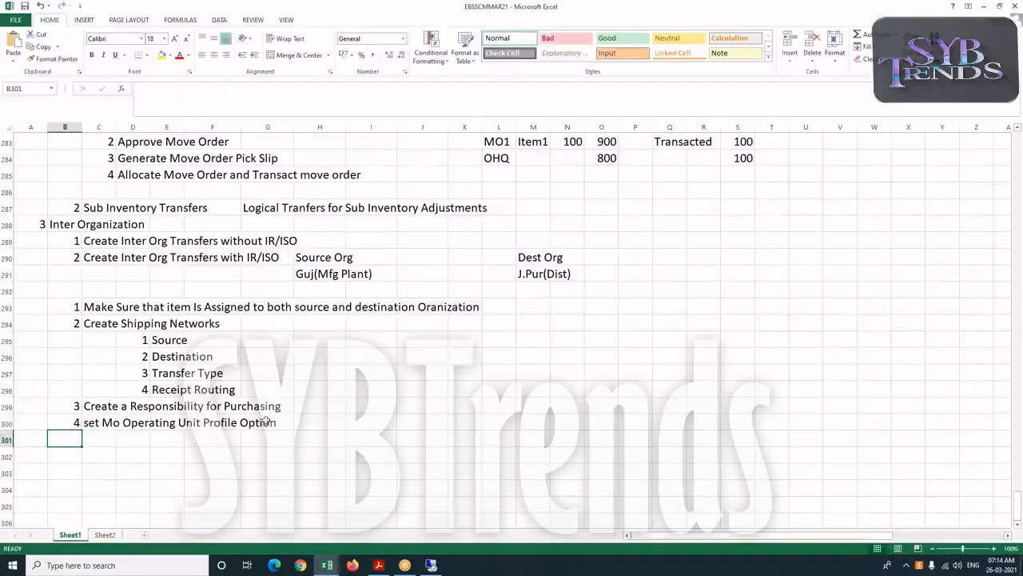
text(5)
key(Tab)
text(Ass)
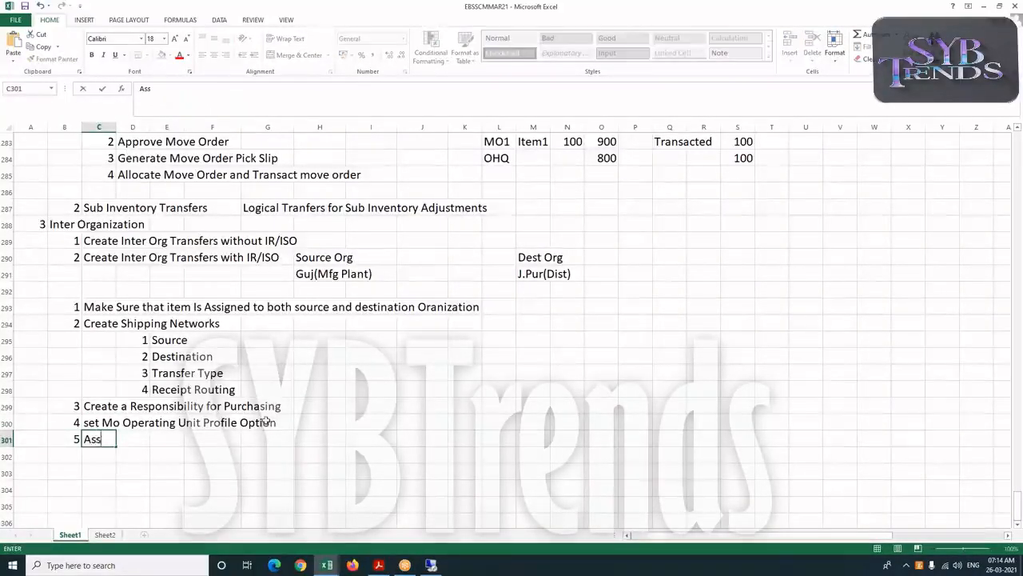
text(ign R)
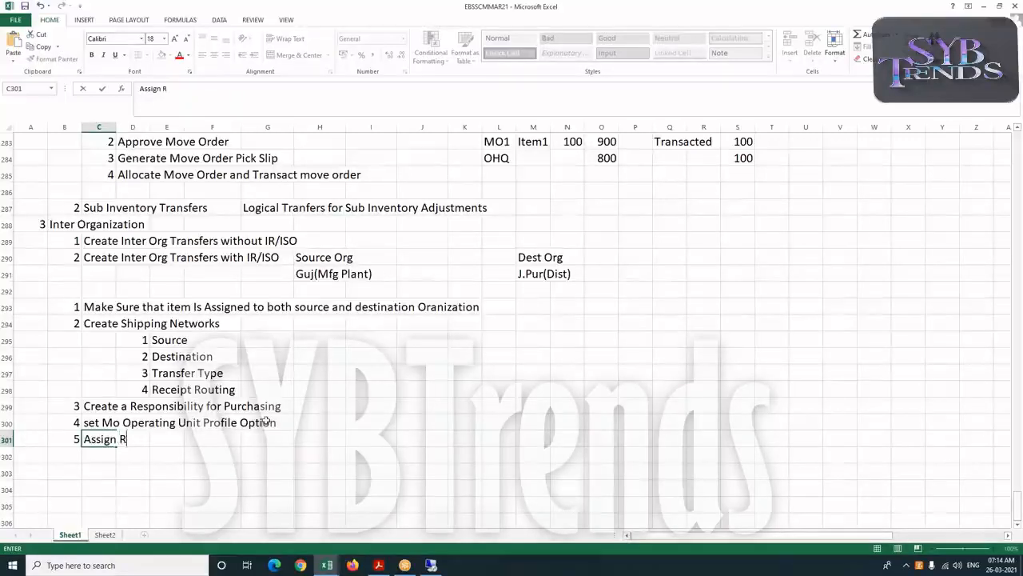
text(esponsib)
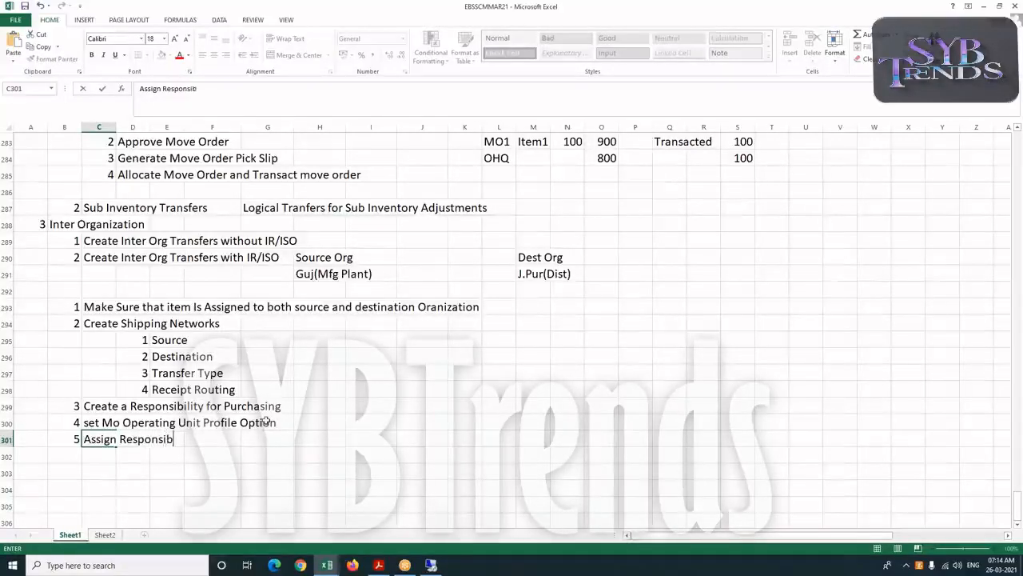
text(ility t)
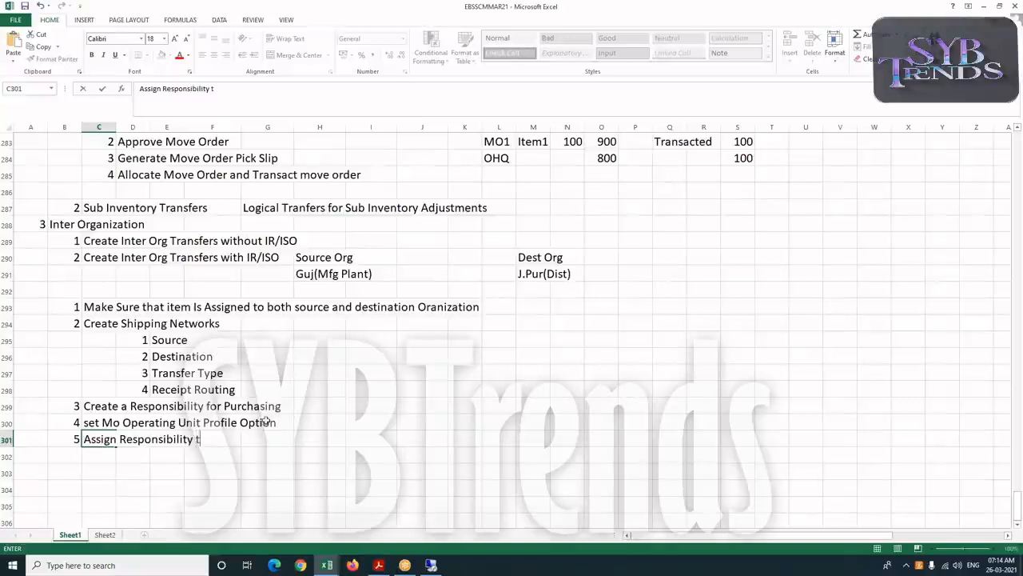
text(o users)
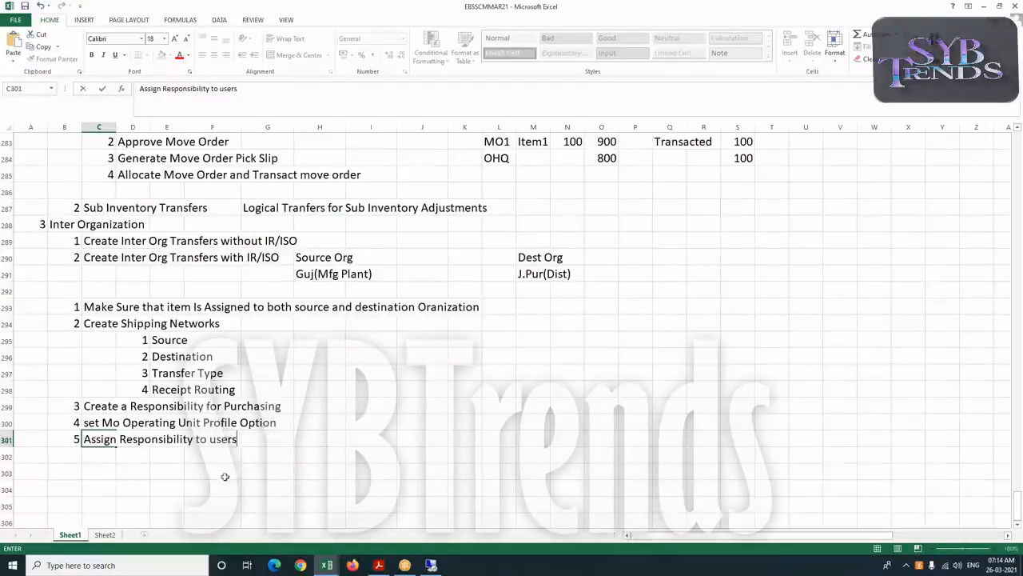
Add point 6 "Open The Period in GL" in the next row
click(74, 452)
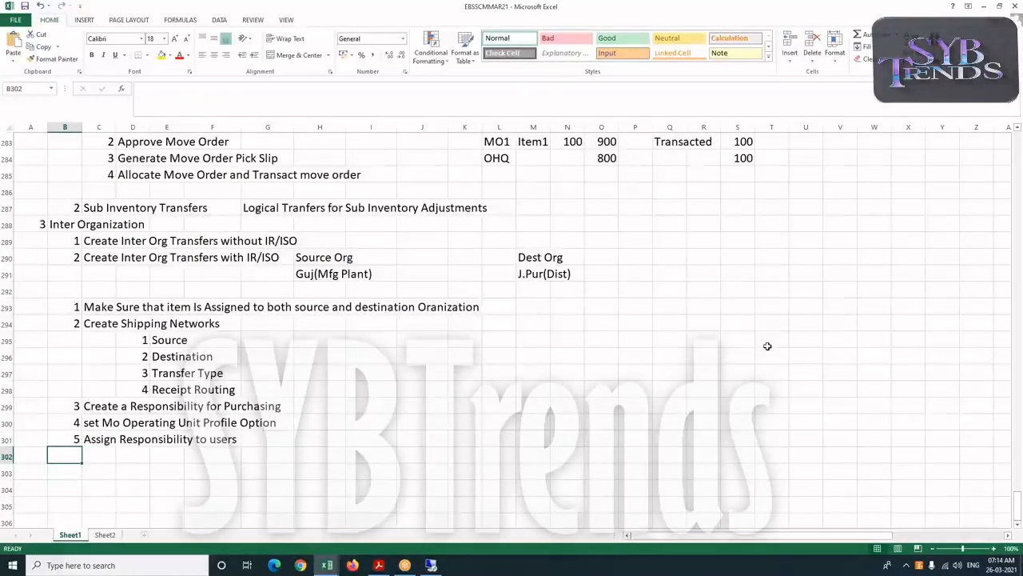
text(6)
key(Tab)
text(O)
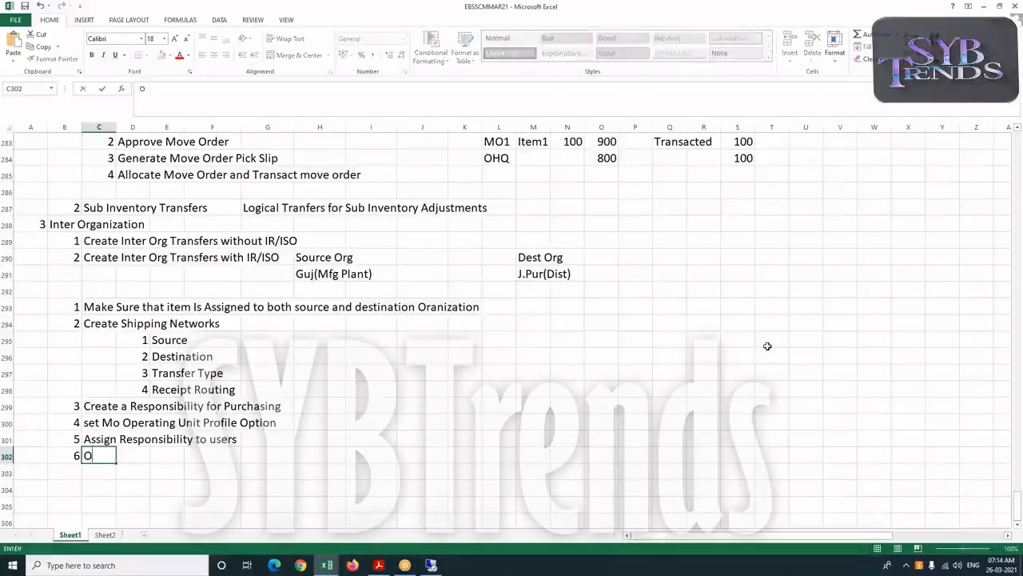
text(pen The )
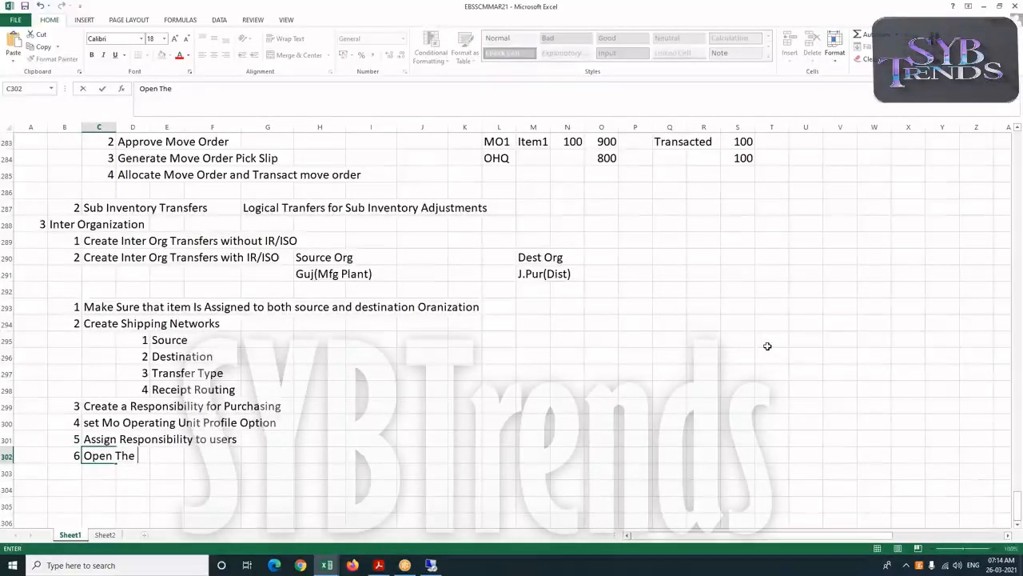
text(Period in)
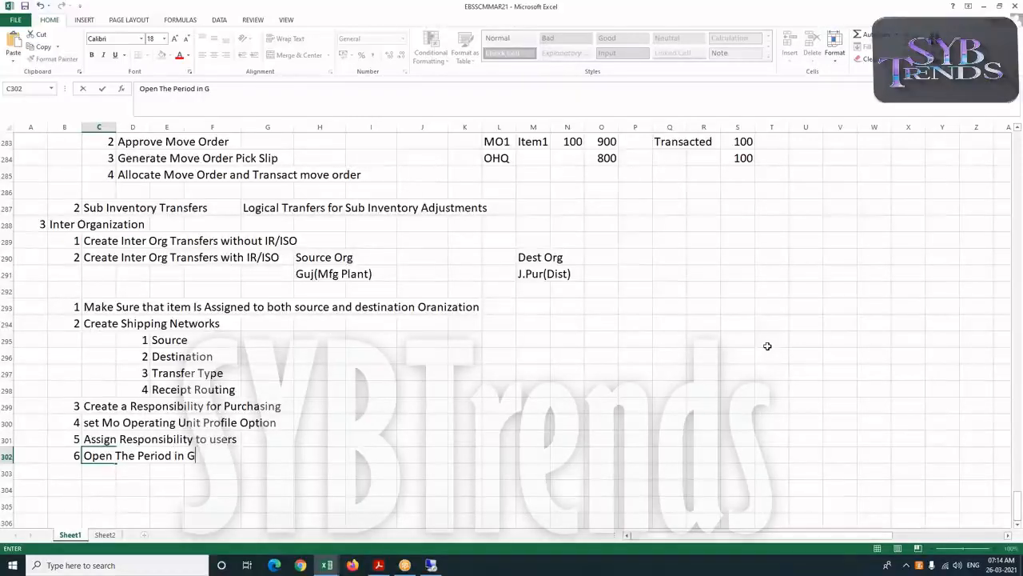
text( GL)
Add point 7 "Open The Periods in Purchasing" in the next row
click(66, 472)
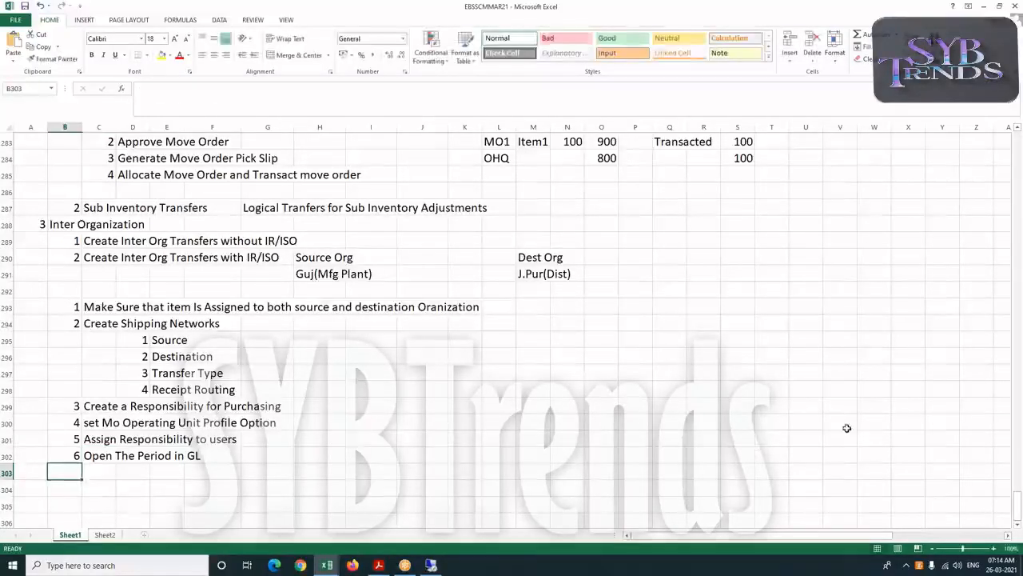
text(7)
key(Tab)
text(Open The Periods in Purchasing)
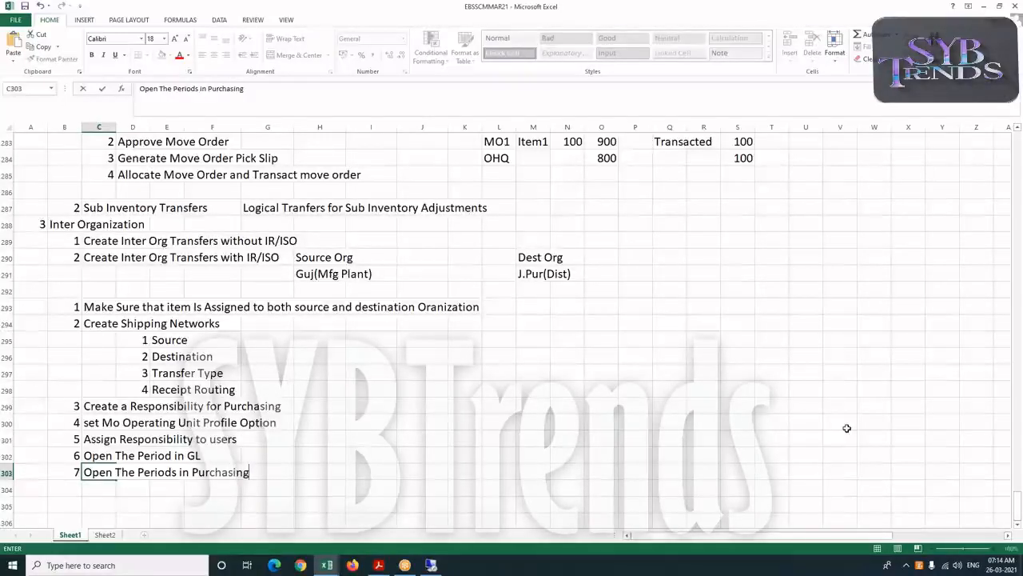
key(Return)
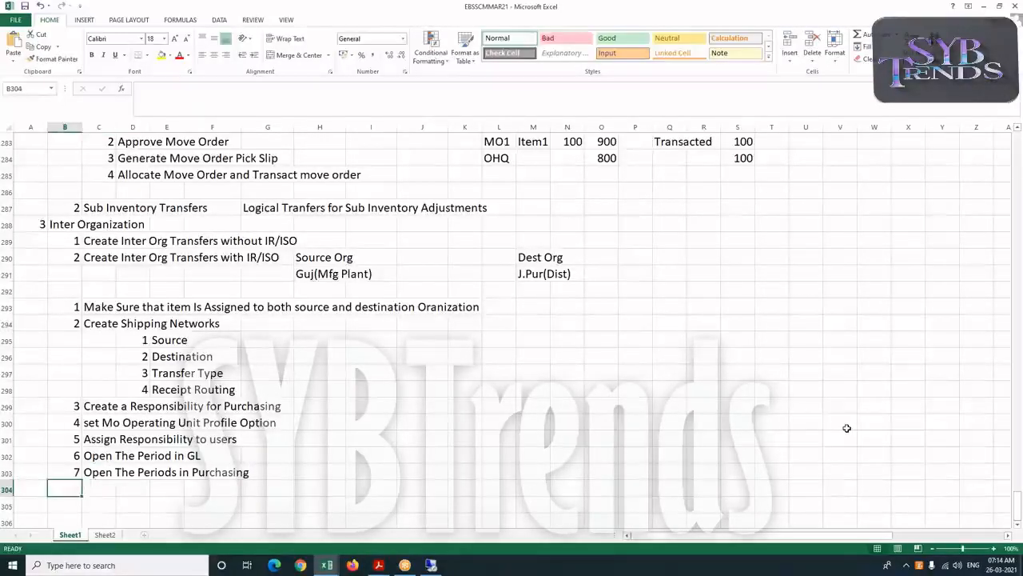
Add point 8 "Open The Periods in Inventory" in the next row
text(8)
key(Tab)
text(Open The )
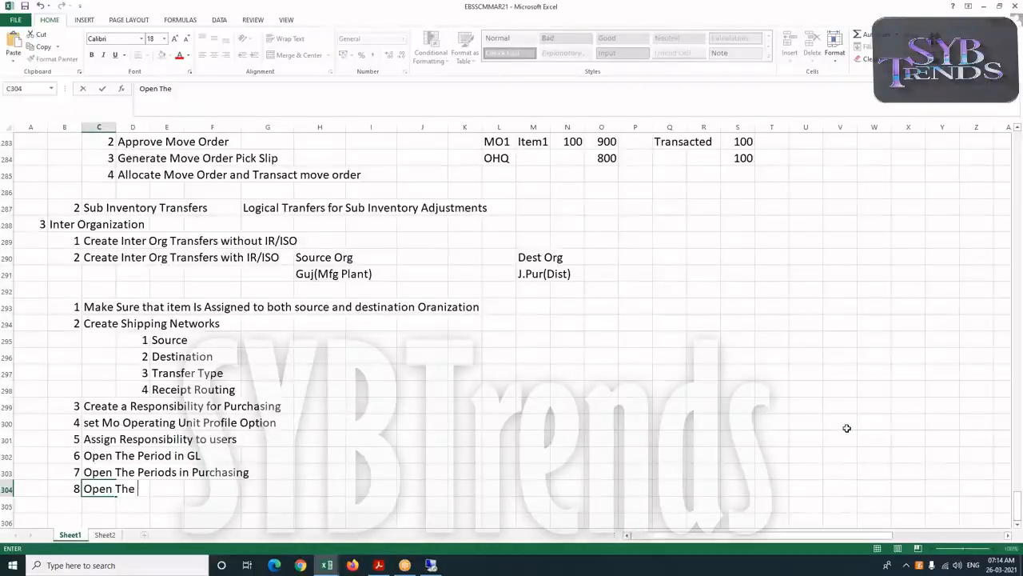
text(Period)
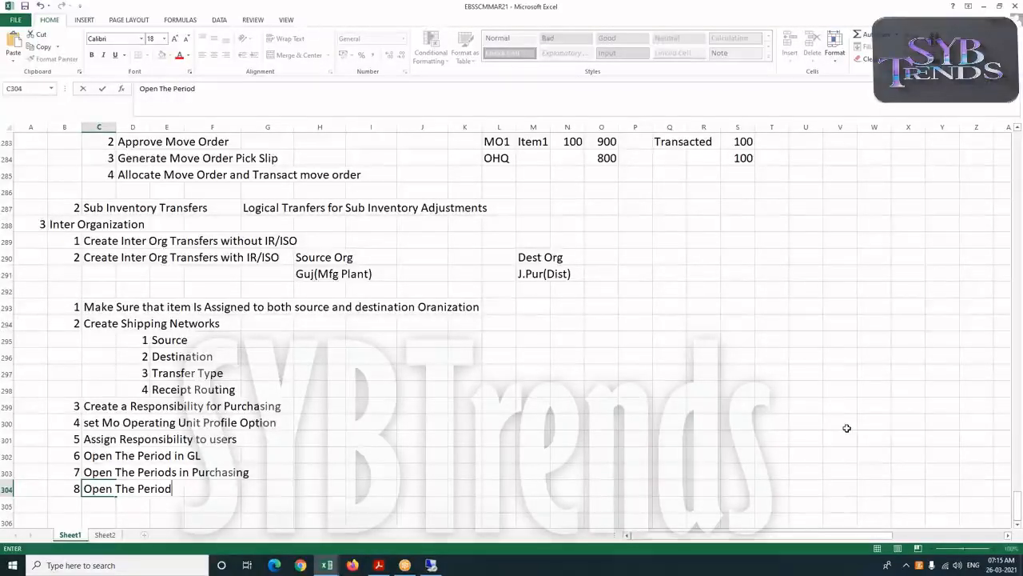
text(s in I)
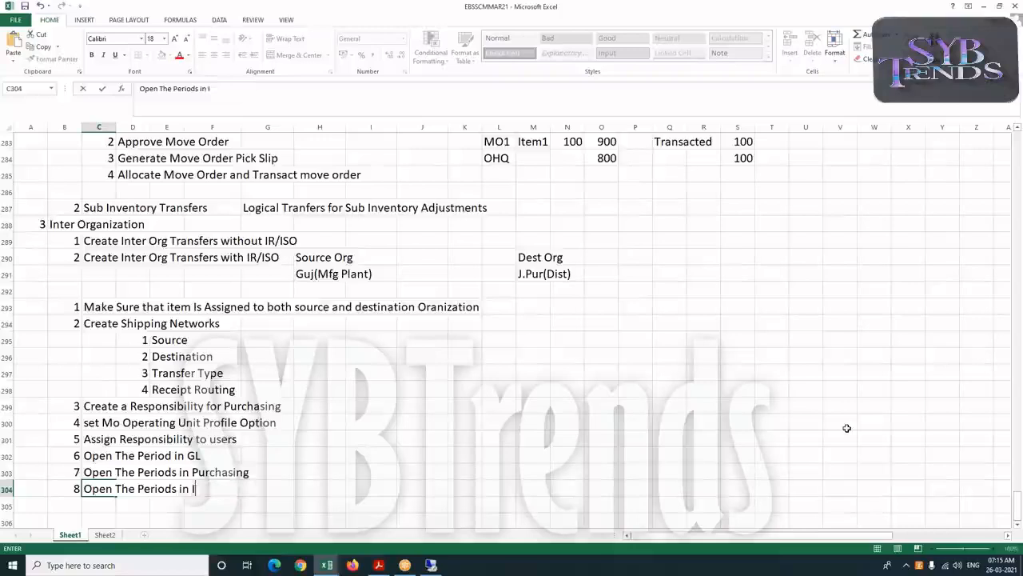
text(nventory)
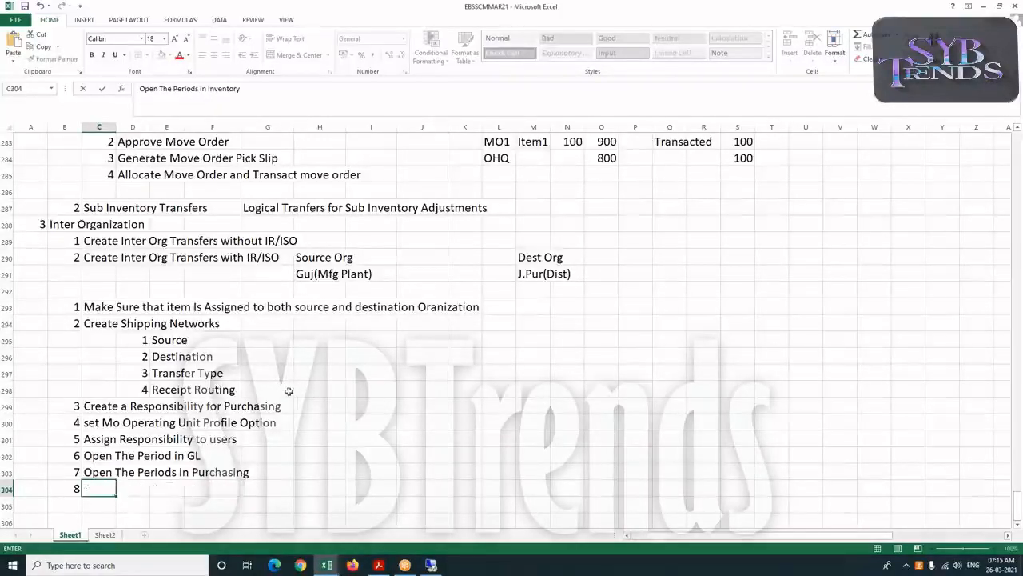
Insert blank cells above points 6 to 8, shifting those three rows down by three rows
scroll(288, 393, down, 1)
scroll(276, 387, down, 1)
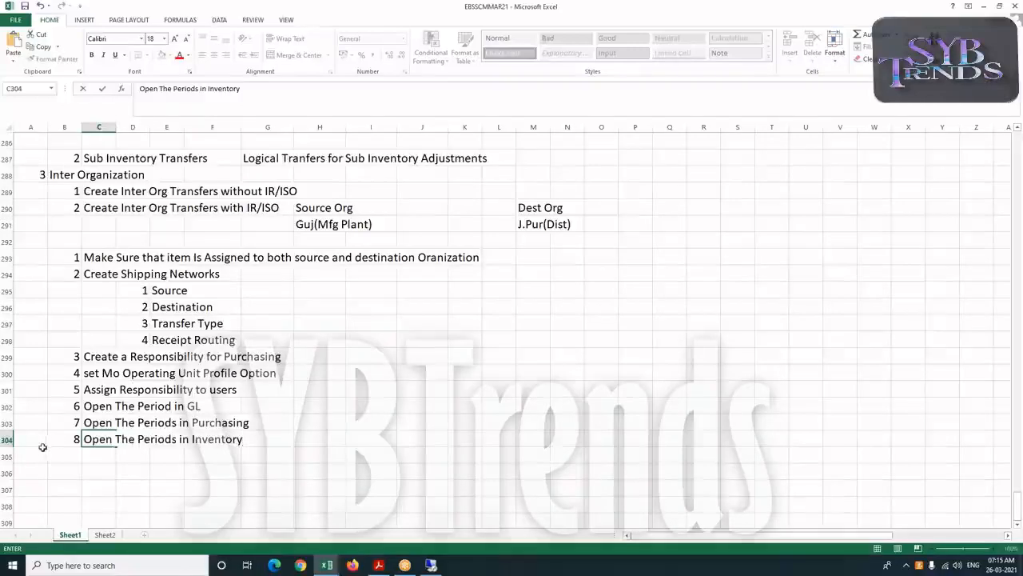
drag(77, 406, 237, 439)
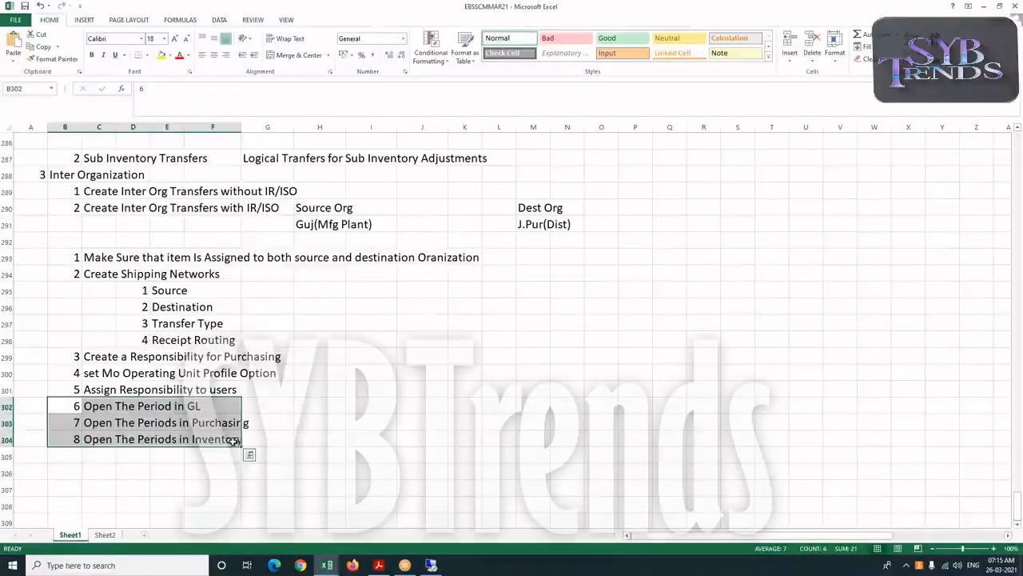
right_click(238, 441)
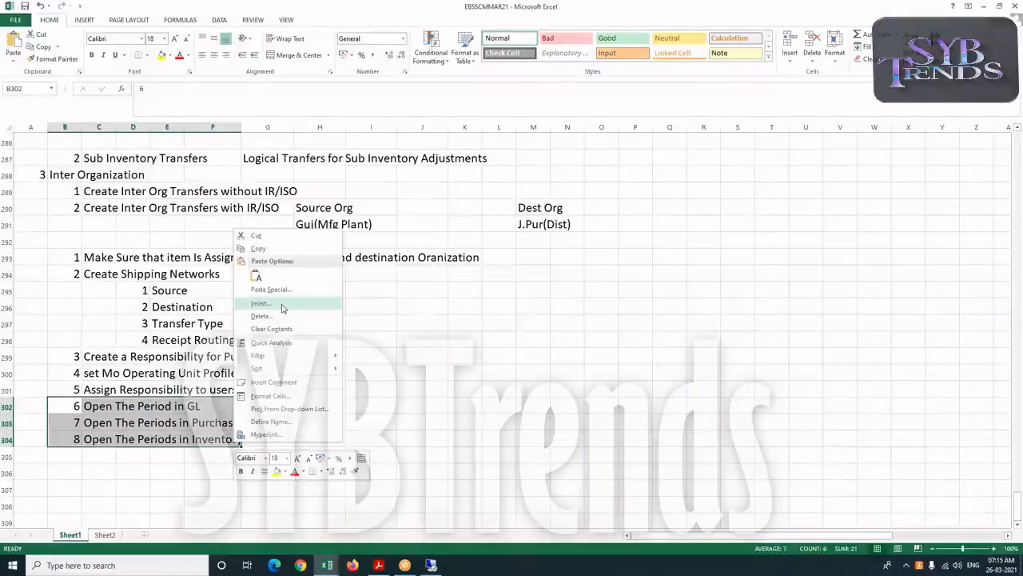
click(281, 308)
click(263, 332)
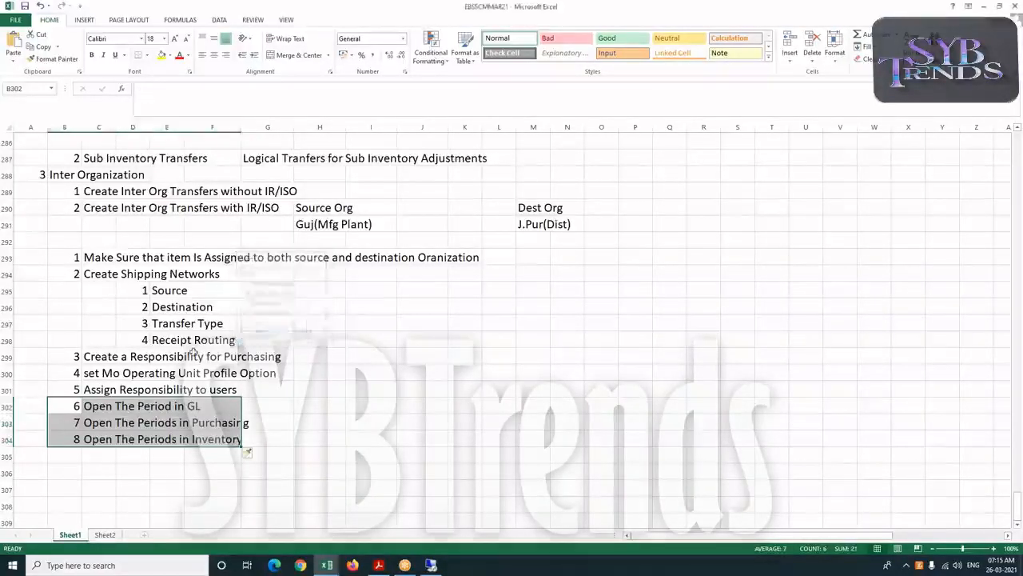
Add point 5 "Create Financial options" in the first freed row below Assign Responsibility to users
click(78, 407)
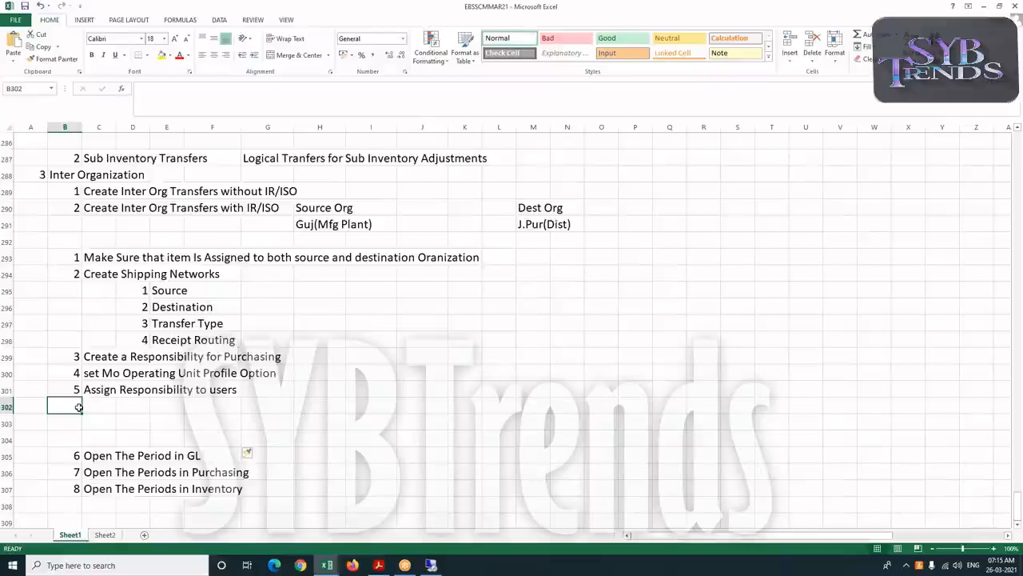
text(5)
key(Tab)
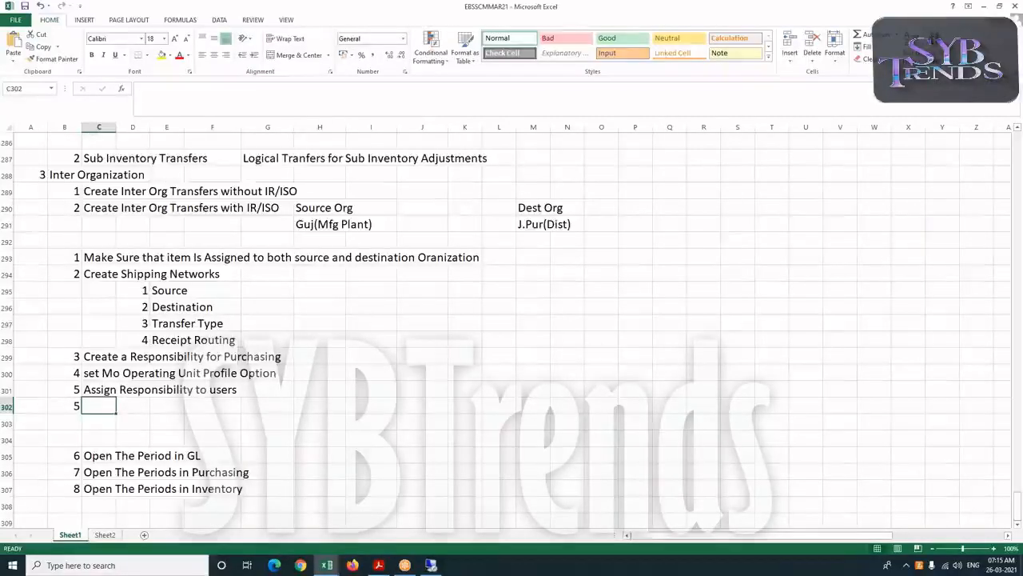
text(Create F)
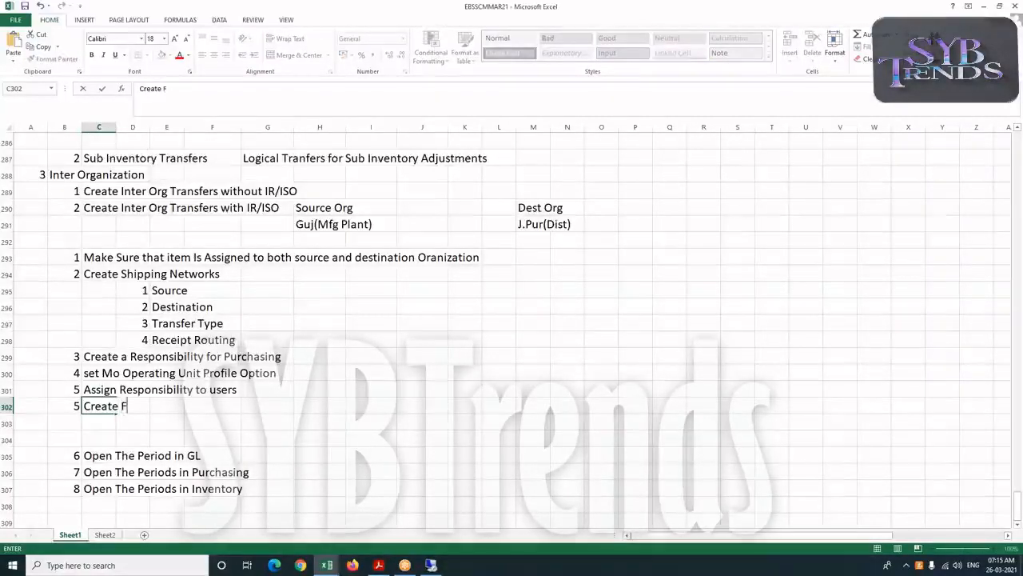
text(inancial)
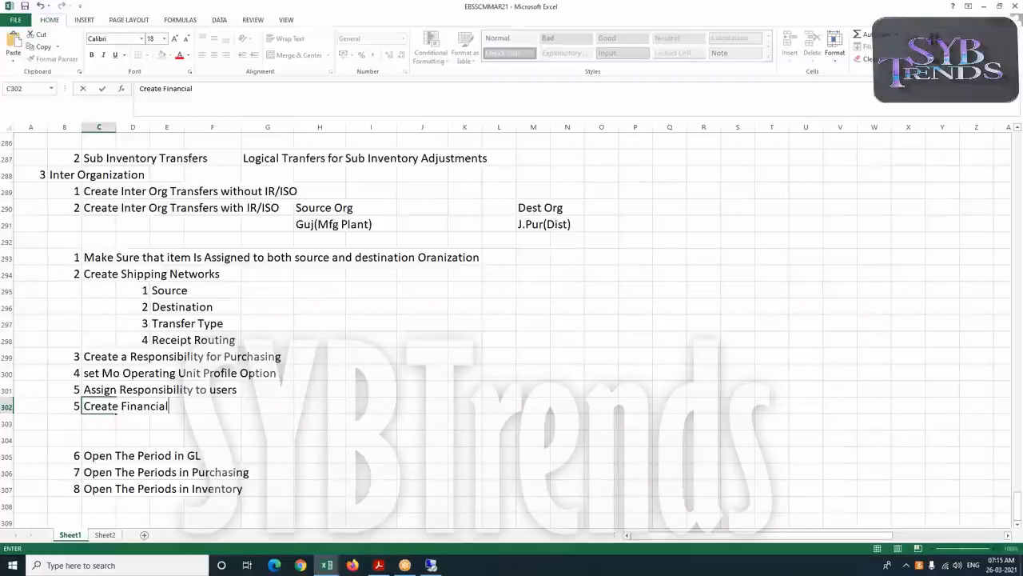
text(options)
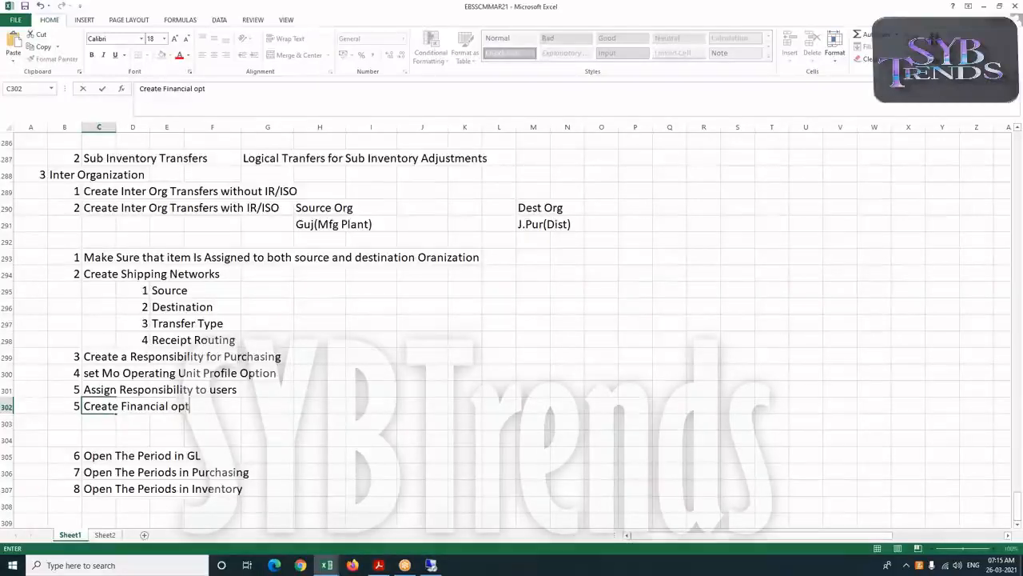
key(Return)
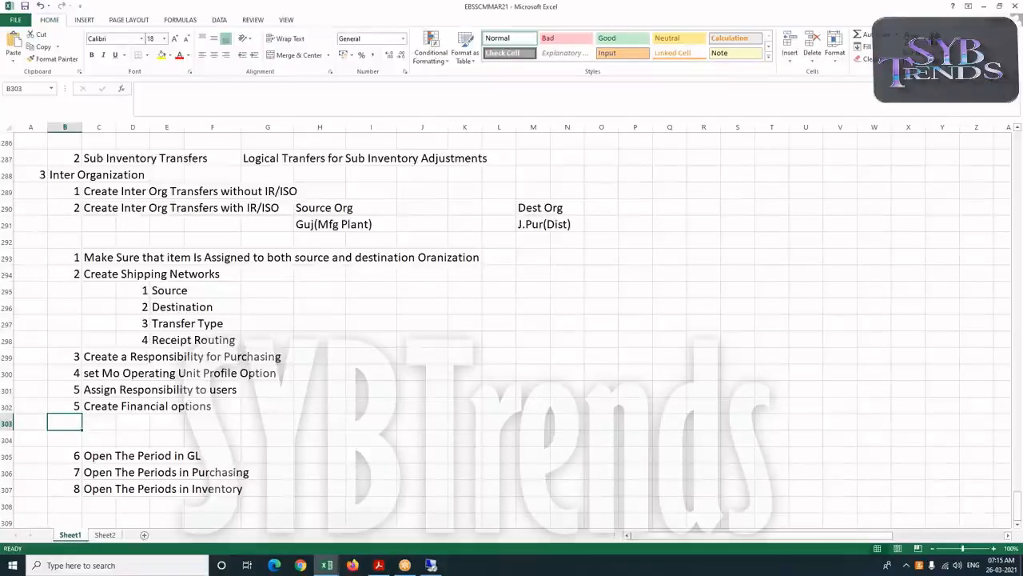
Add point 7 "Create Purchasing Options" in the empty row below Create Financial options
text(7)
key(Tab)
text(Crea)
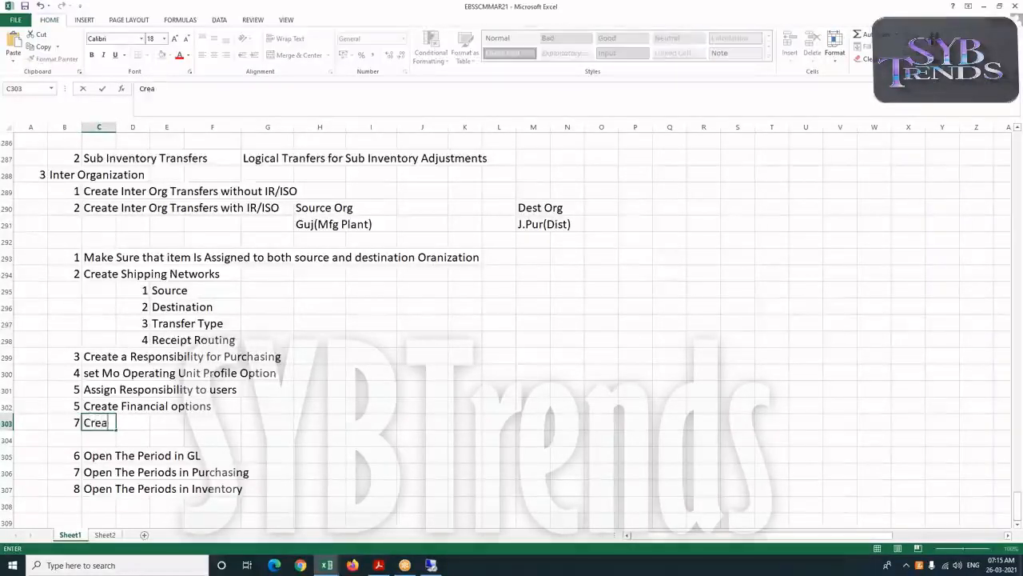
text(te Purch)
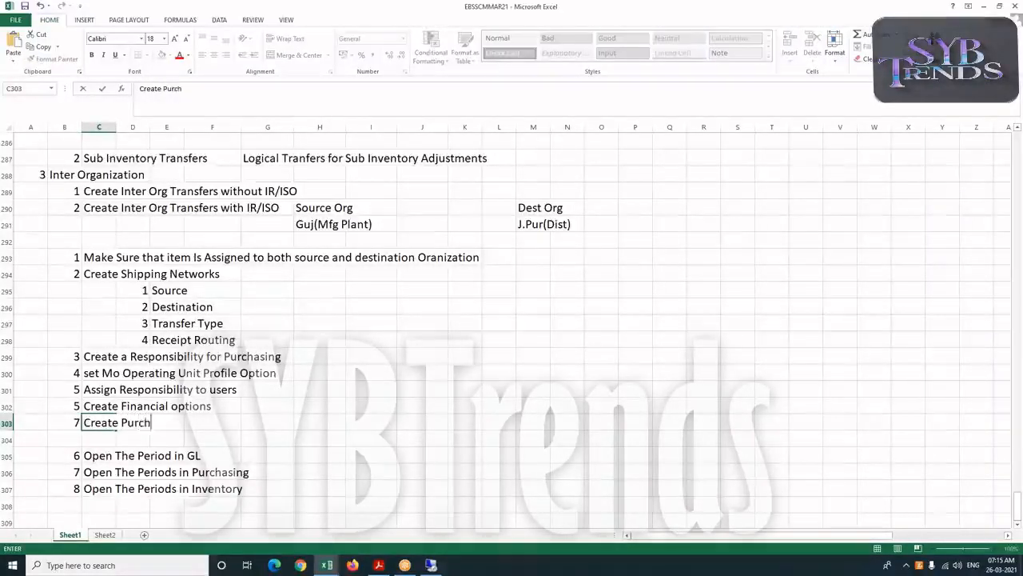
text(asing Options)
key(Return)
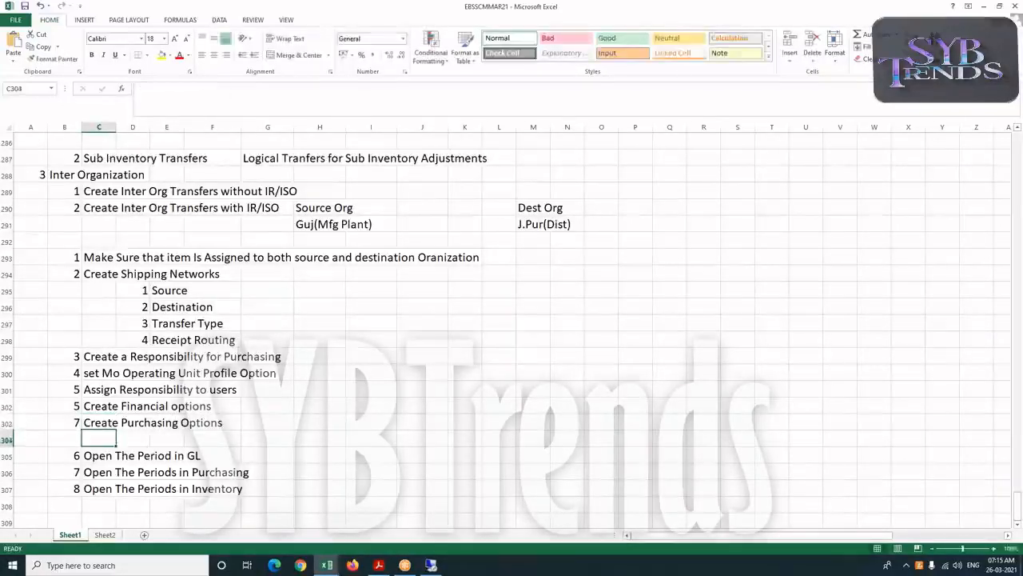
Add point 8 "Create Receiving Options" in the next row
text(8)
key(Tab)
text(Create )
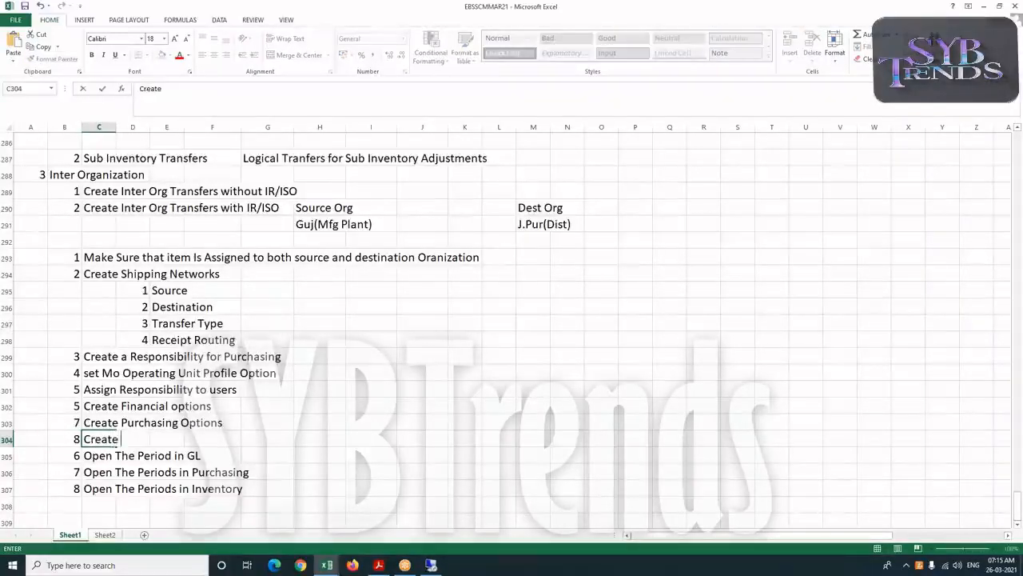
text(Receivin)
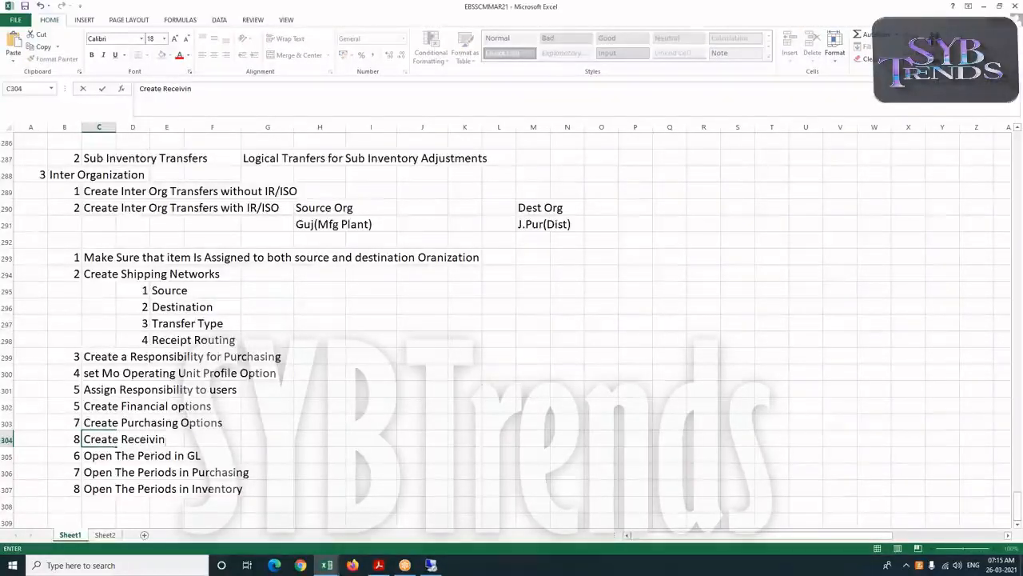
text(g Options)
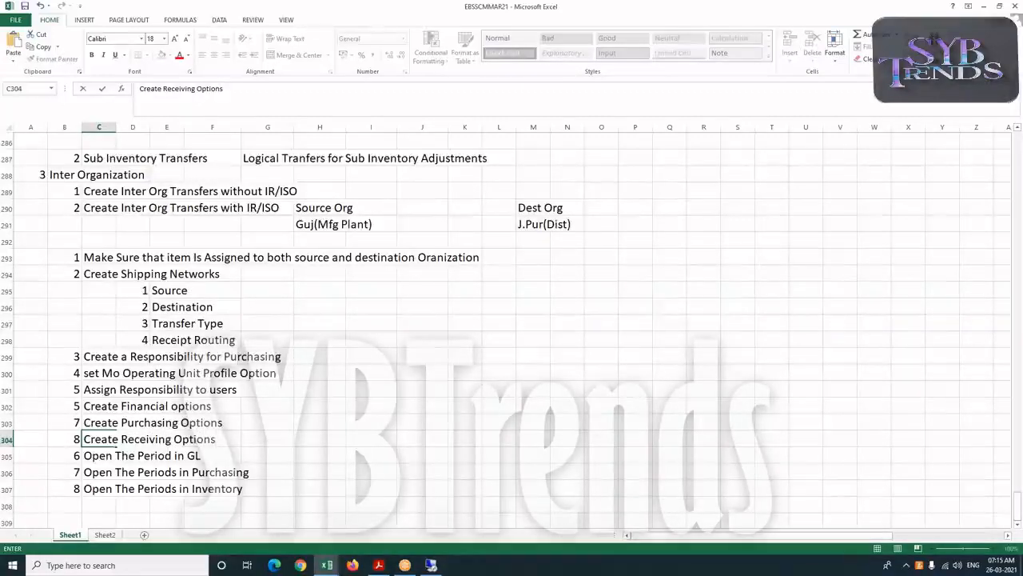
Renumber Create Financial options as 6 and the three period points as 9, 10 and 11
click(73, 407)
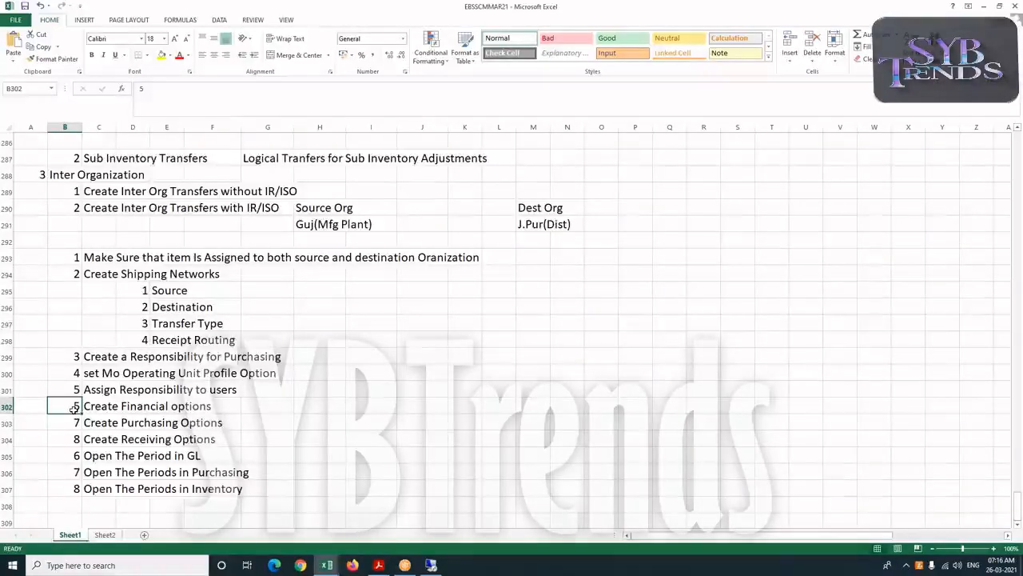
text(6)
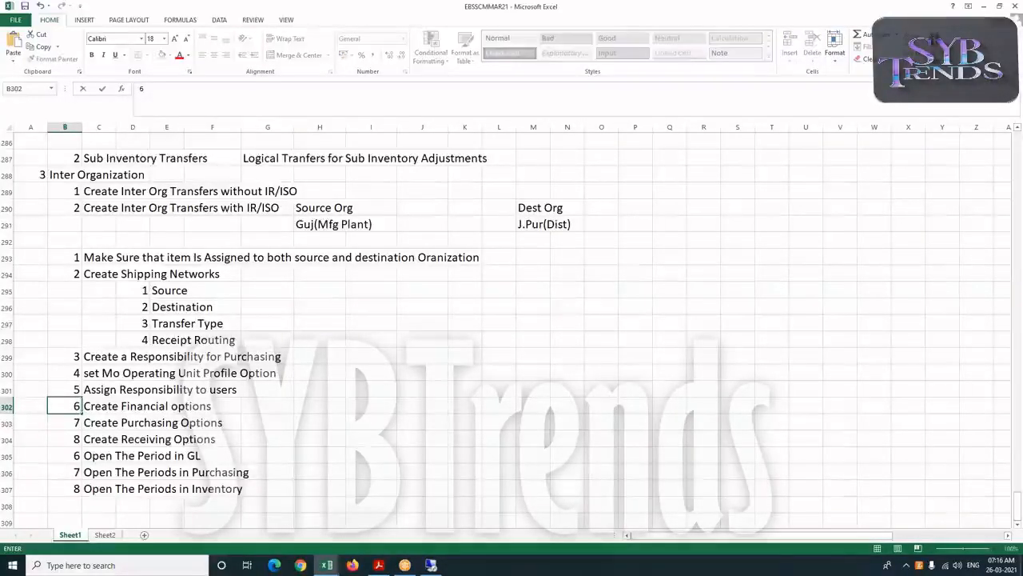
key(Return)
key(Return)
key(Return)
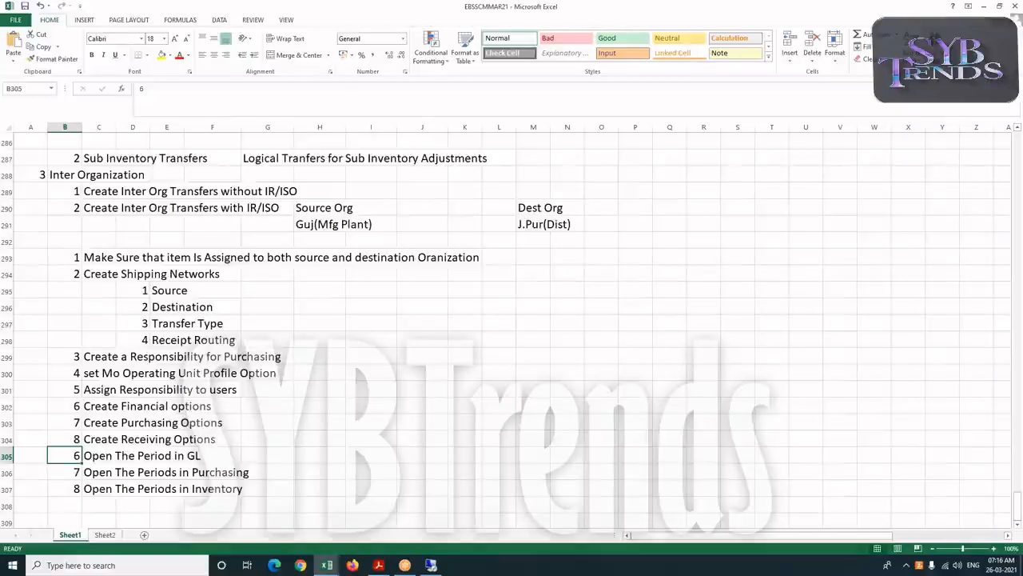
text(10)
key(BackSpace)
key(BackSpace)
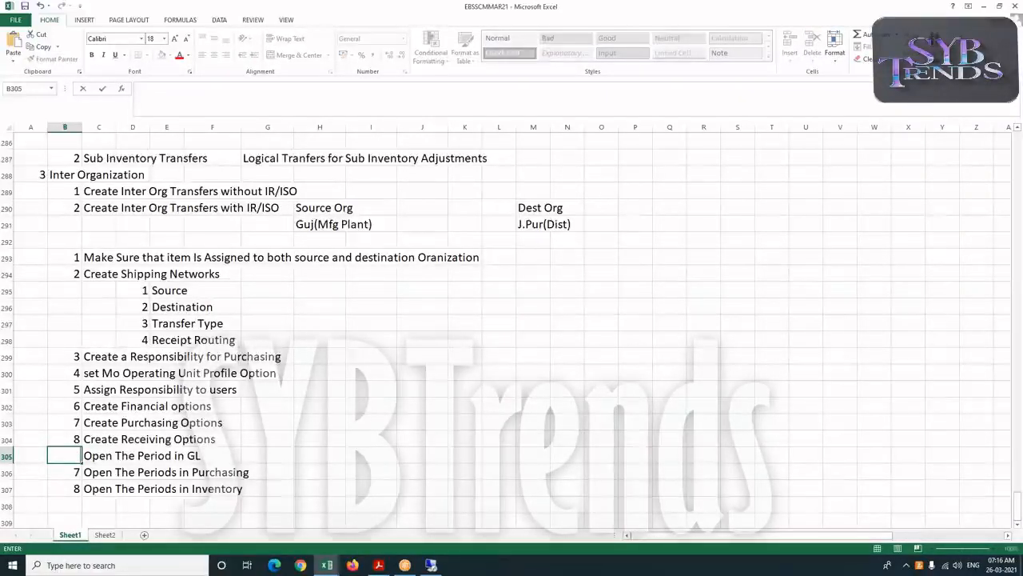
text(9)
key(Return)
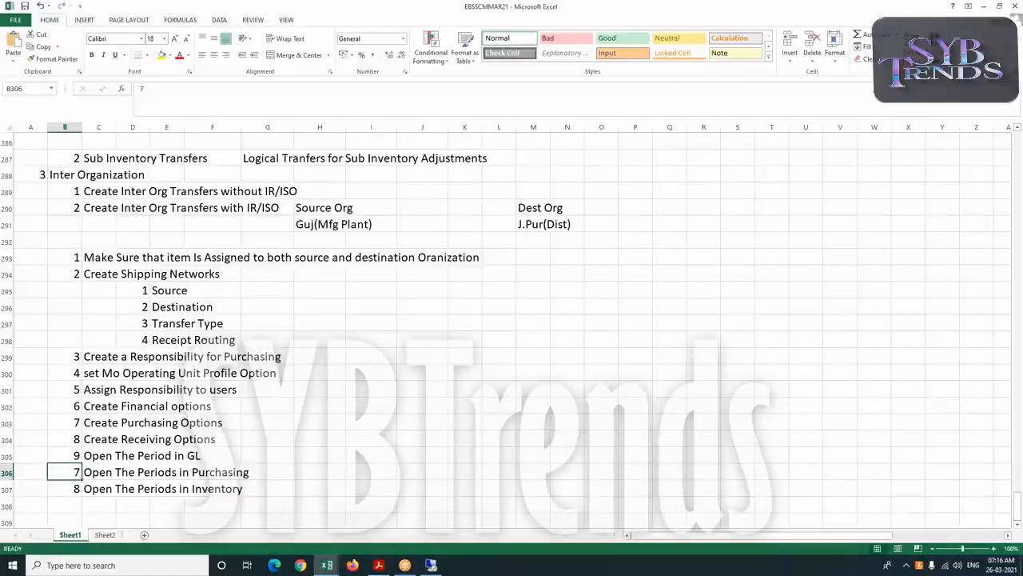
text(10)
key(Return)
text(11)
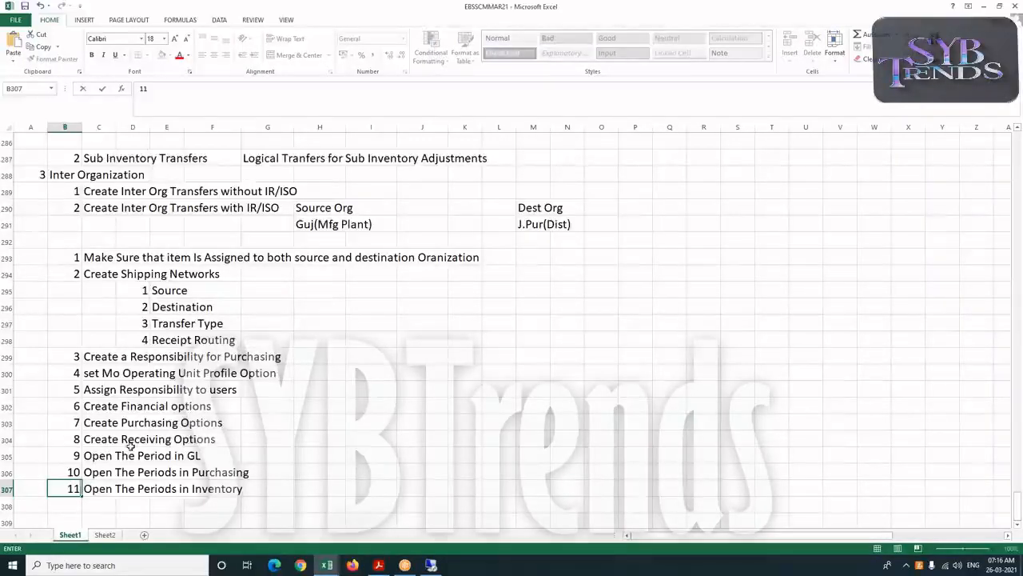
click(122, 472)
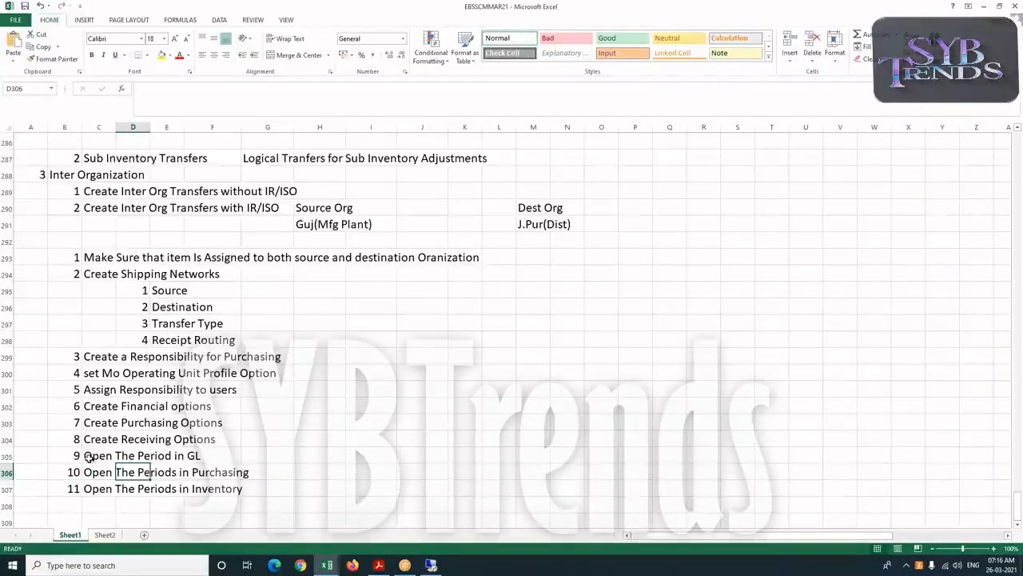
Insert a blank row above point 3 "Create a Responsibility for Purchasing"
click(148, 456)
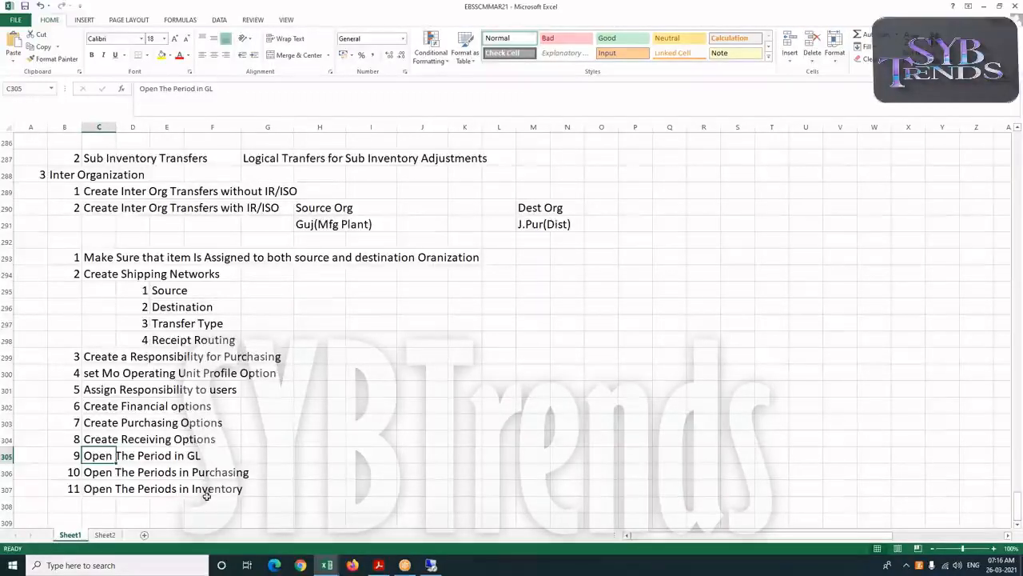
scroll(208, 479, down, 2)
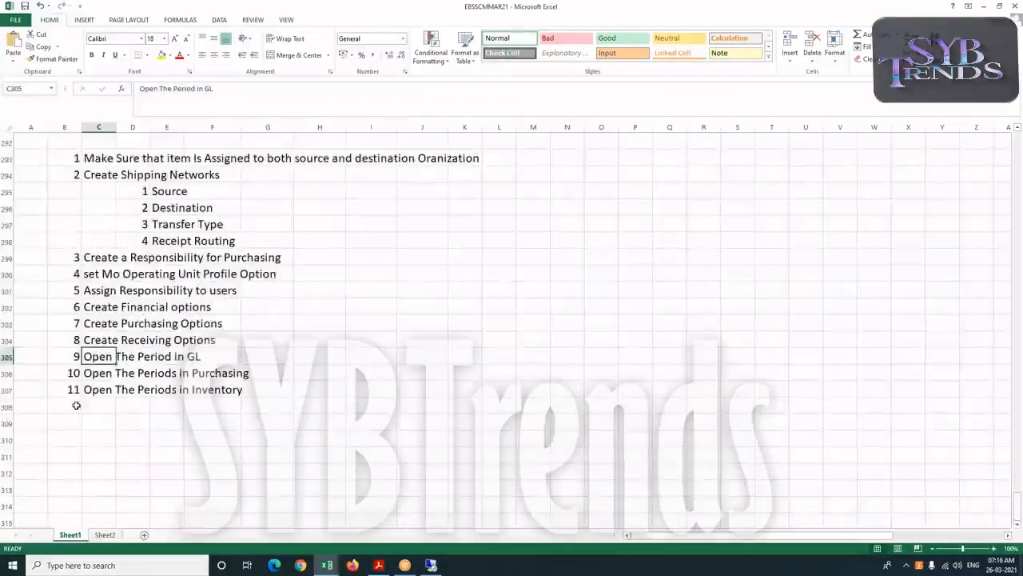
click(76, 405)
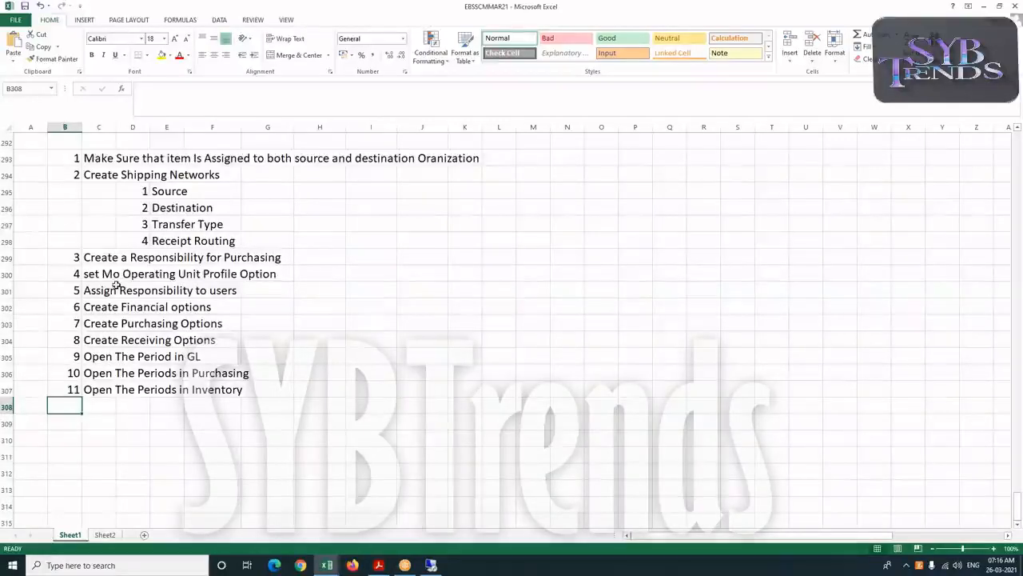
click(8, 258)
right_click(8, 258)
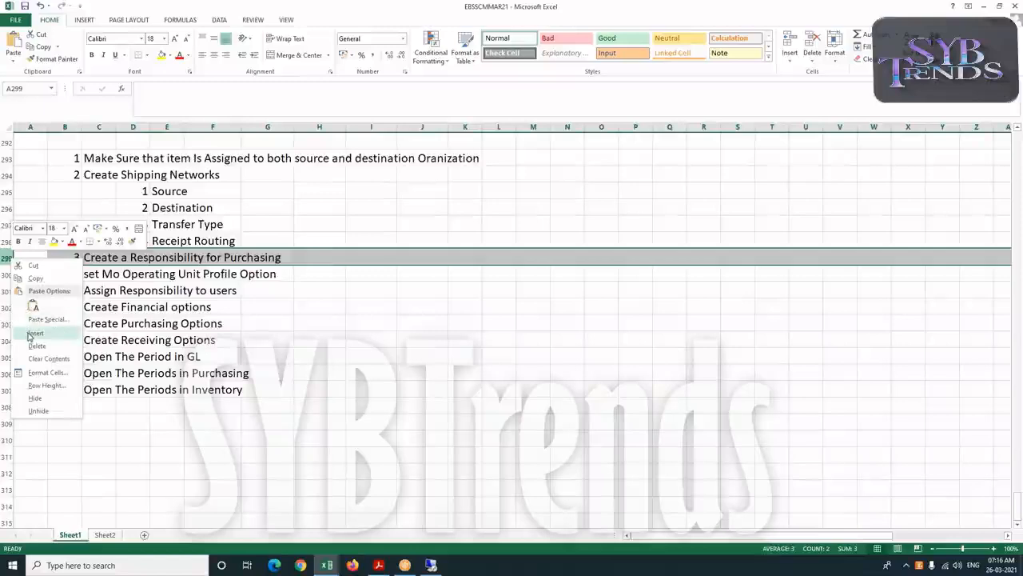
click(33, 334)
click(20, 259)
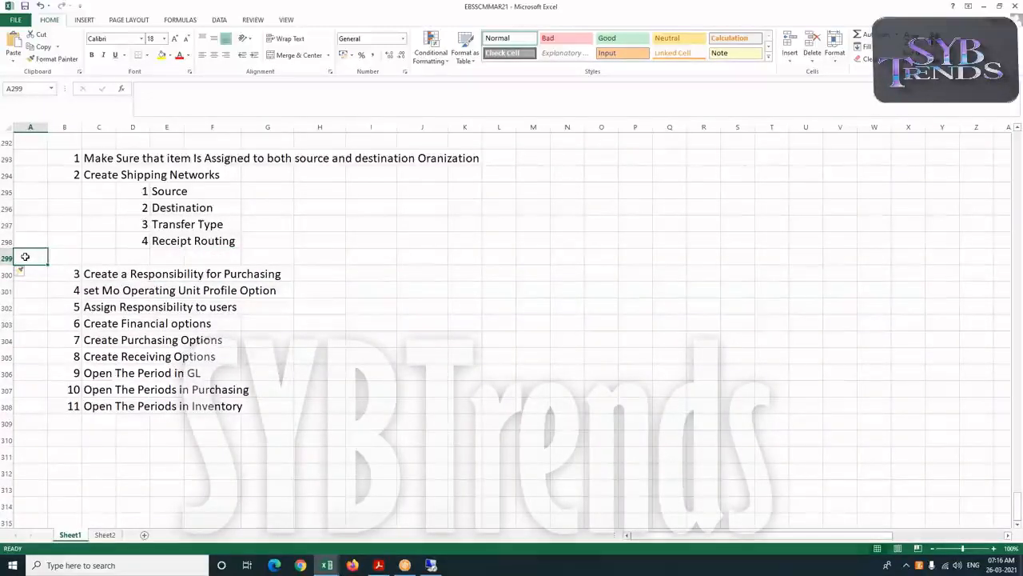
Enter the heading "Setups required in Purchasing to create Receipts" in the new row's first column
text(Setups )
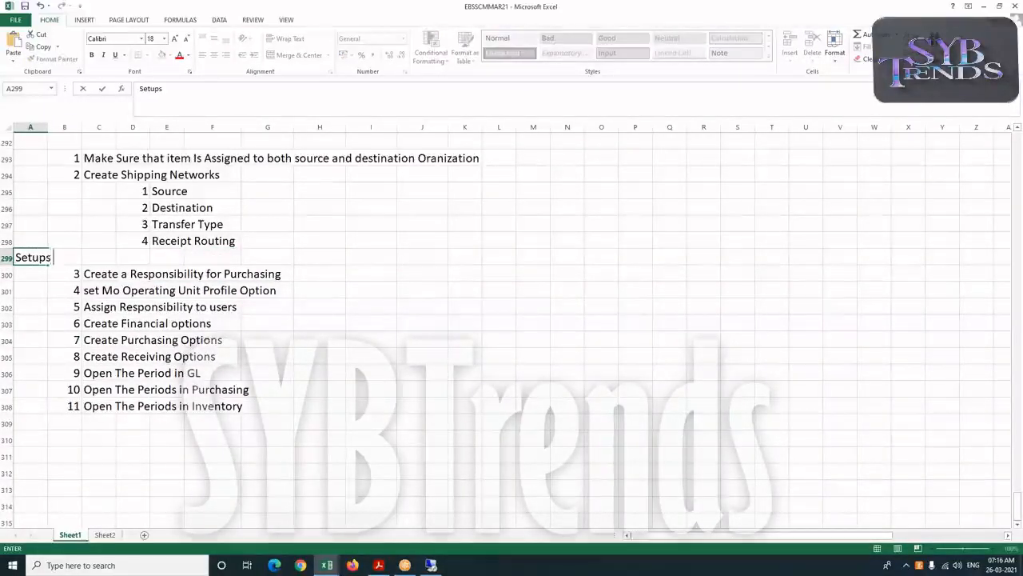
text(required in Pur)
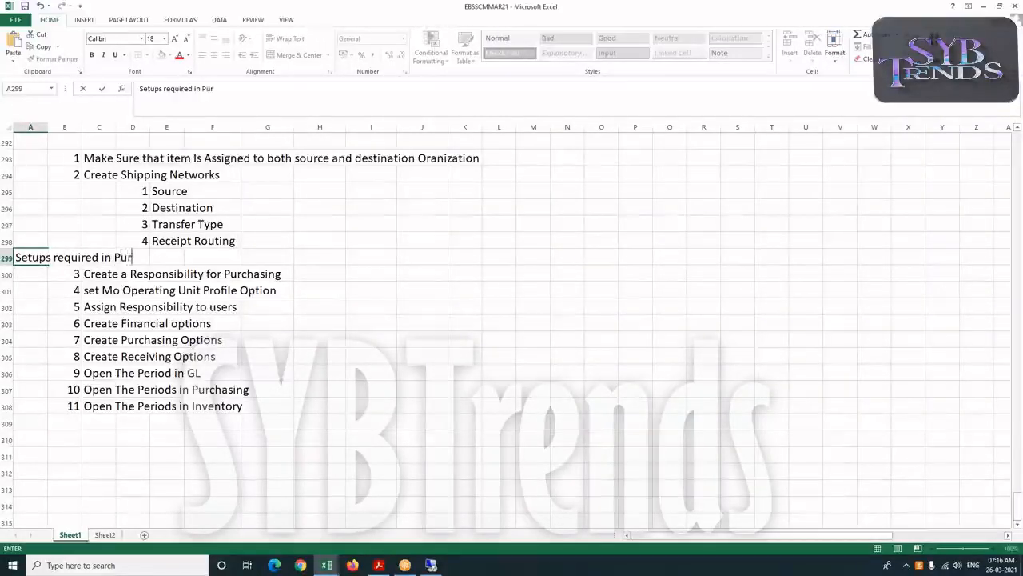
text(chasing )
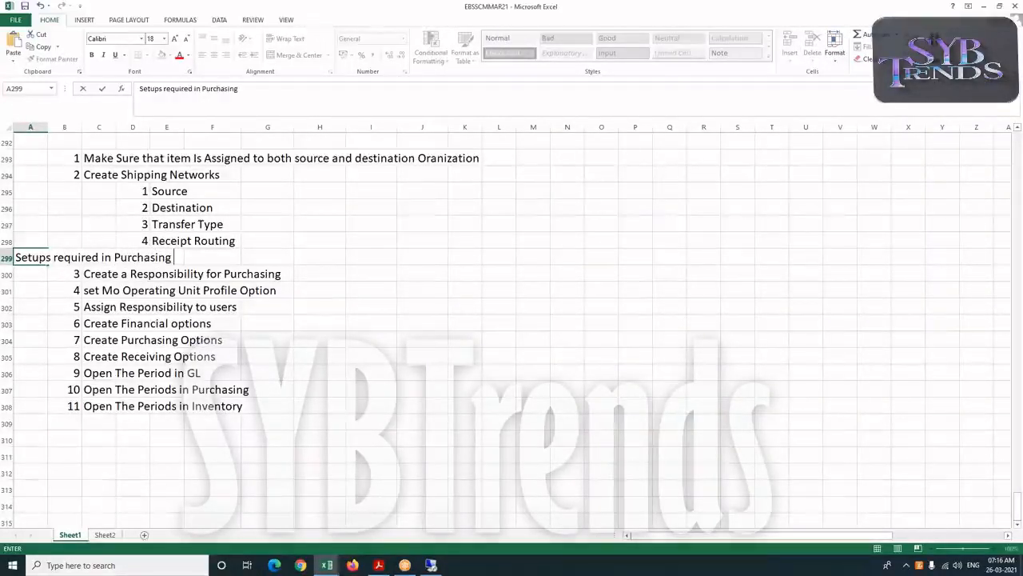
text(to crea)
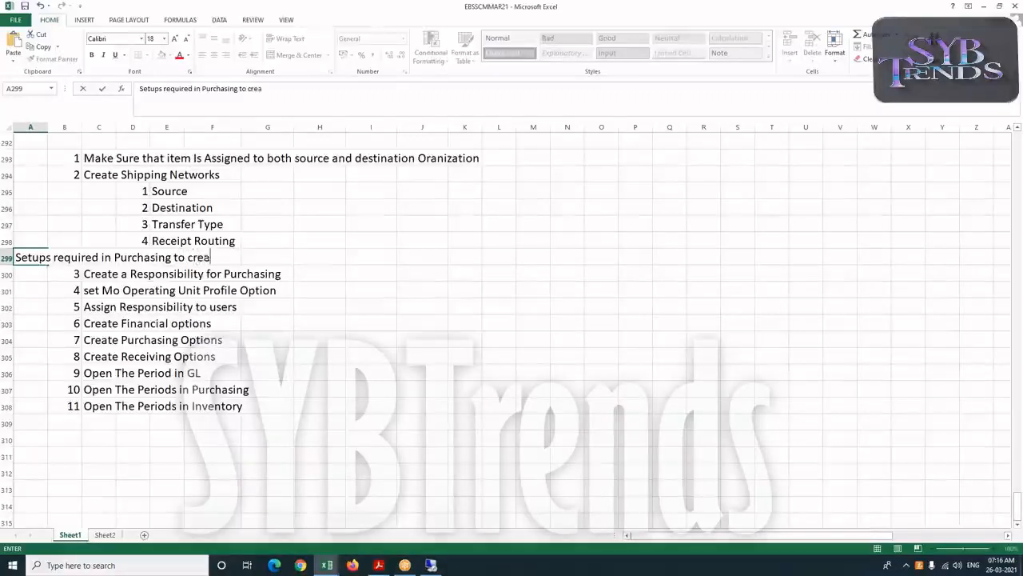
text(te Receipts)
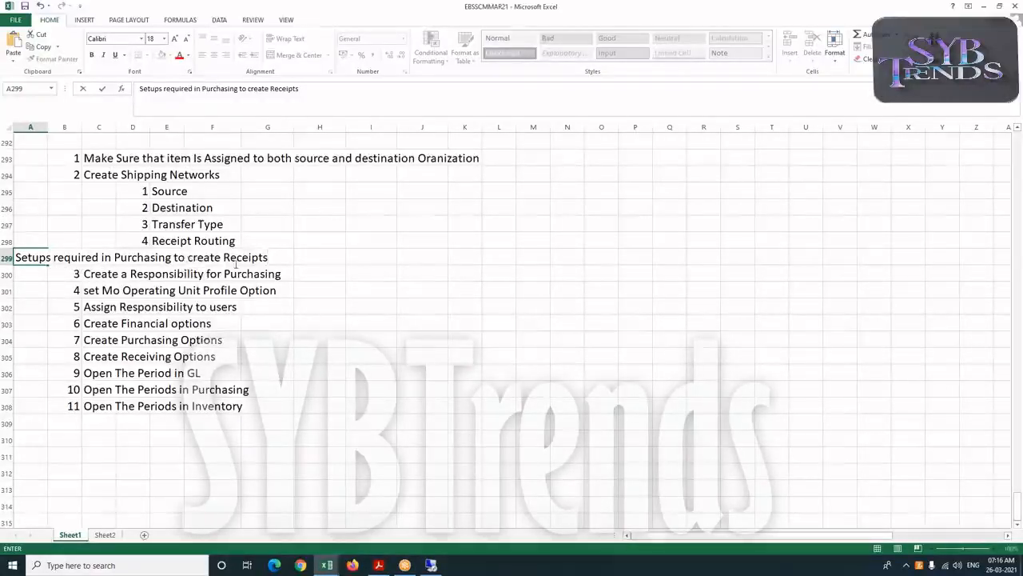
click(123, 393)
Add point 12 "Create Receipts" below Open The Periods in Inventory
scroll(96, 384, down, 1)
click(66, 370)
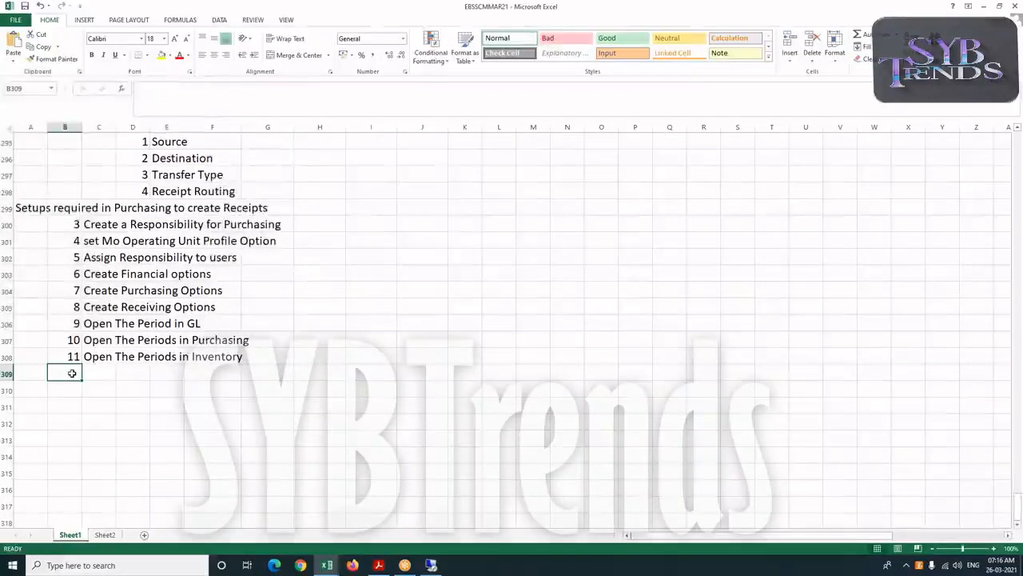
scroll(66, 370, up, 4)
scroll(65, 371, down, 4)
text(12)
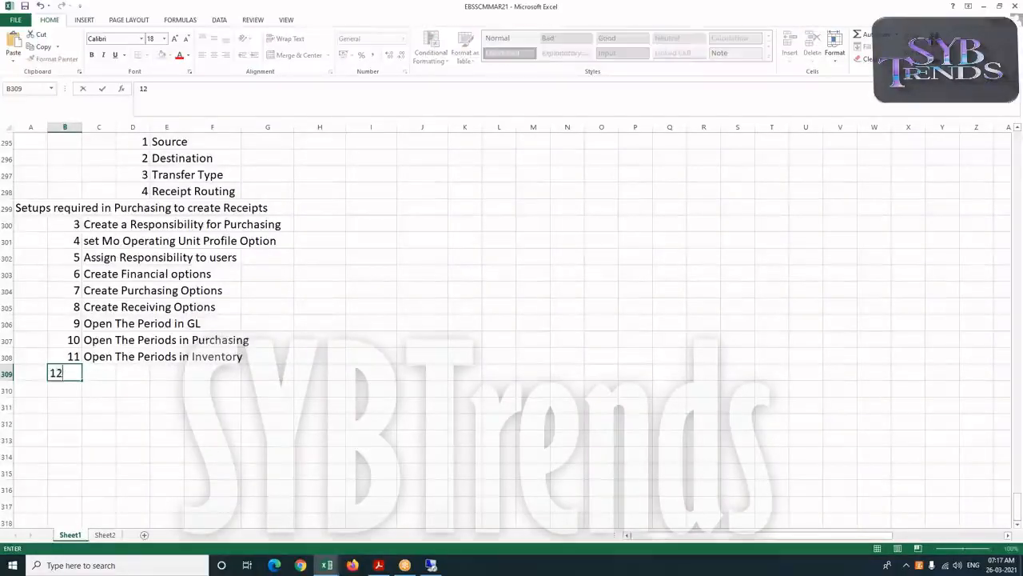
key(Tab)
text(Create Receipts)
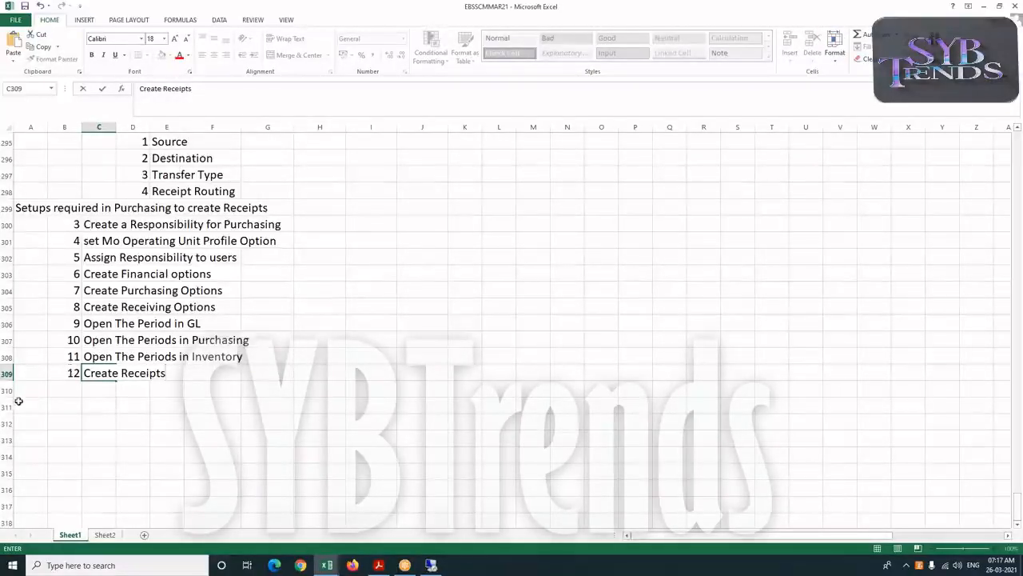
key(Return)
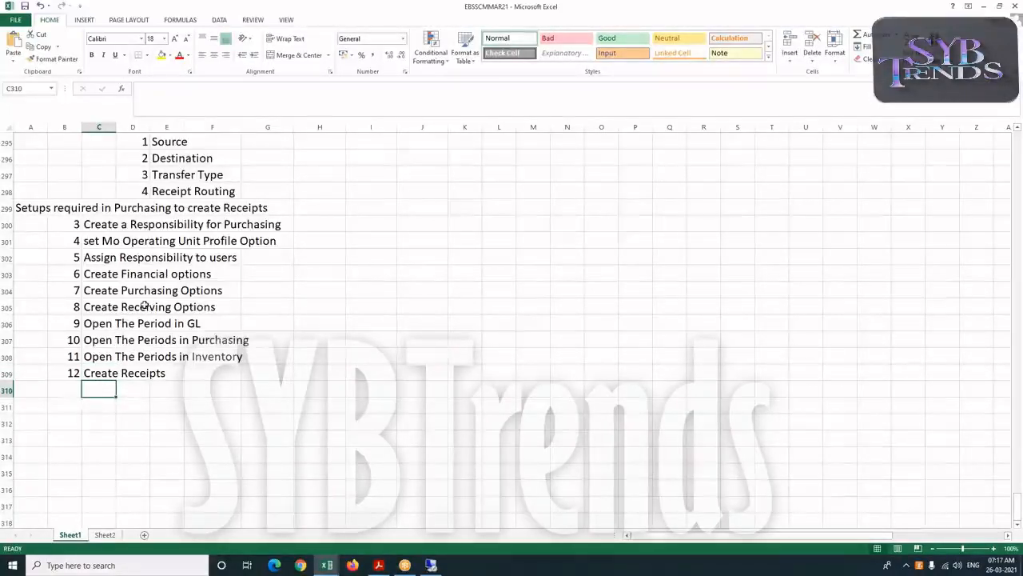
Review the completed list of purchasing setup points
scroll(147, 308, up, 2)
scroll(146, 308, up, 1)
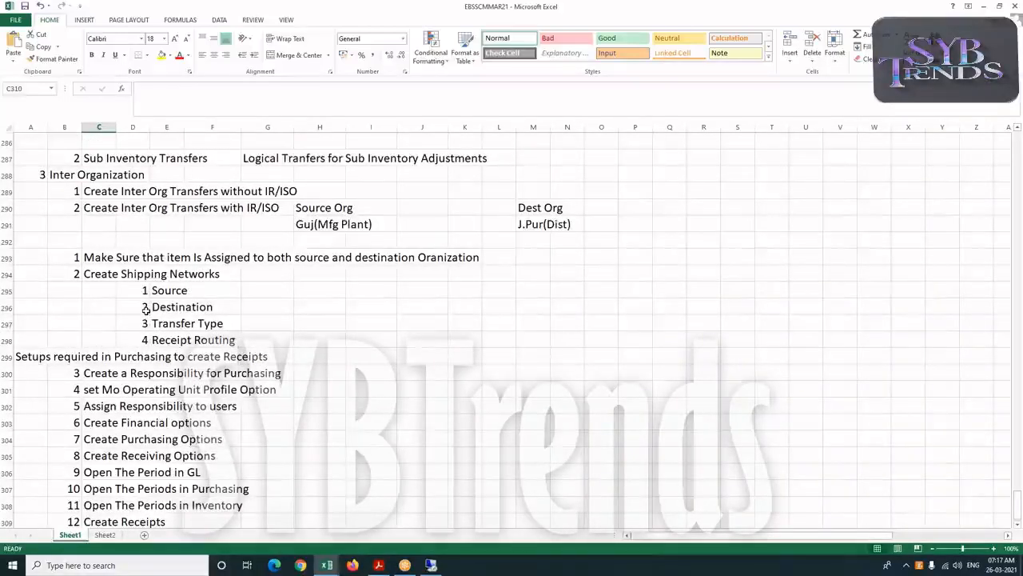
scroll(146, 307, down, 2)
scroll(144, 317, down, 1)
scroll(108, 372, up, 2)
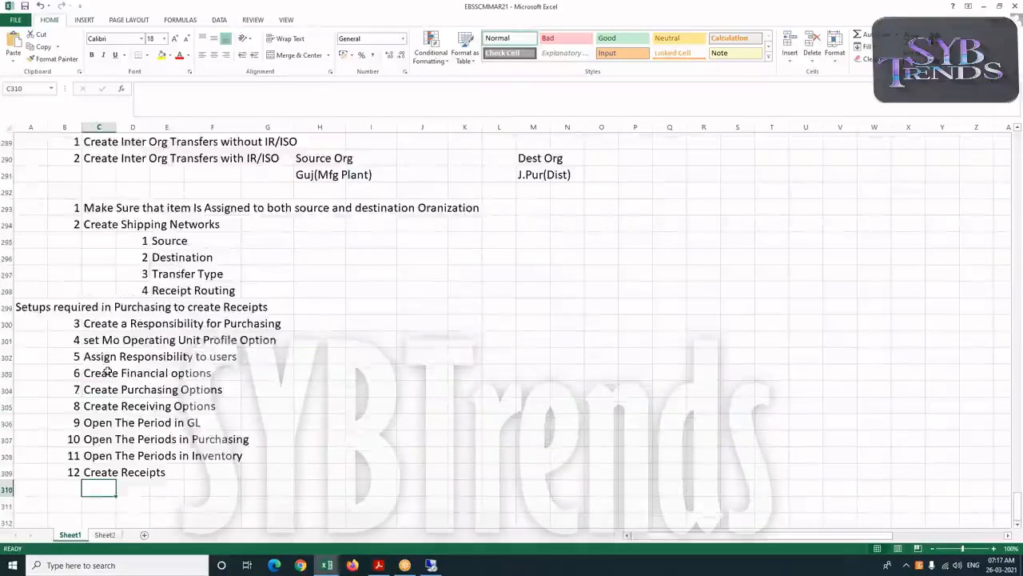
scroll(108, 372, down, 1)
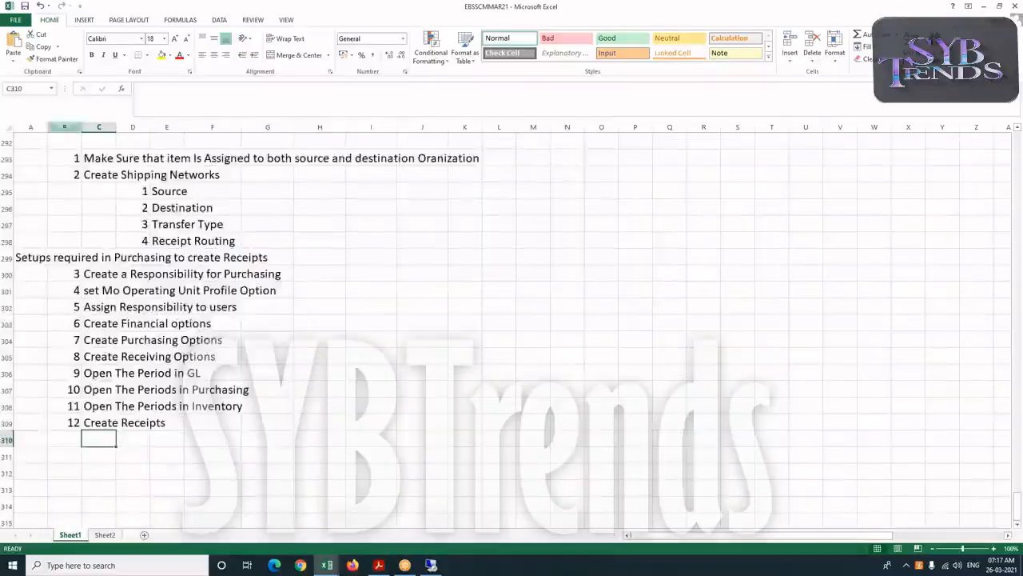
click(113, 358)
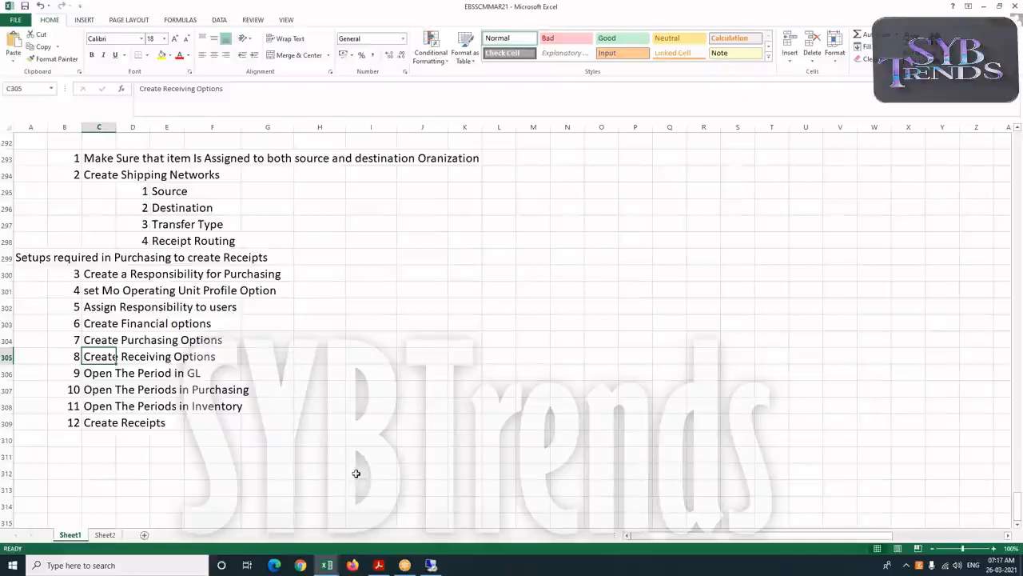
Set the receipt routing of the GSS to GSM shipping network to Standard
click(430, 565)
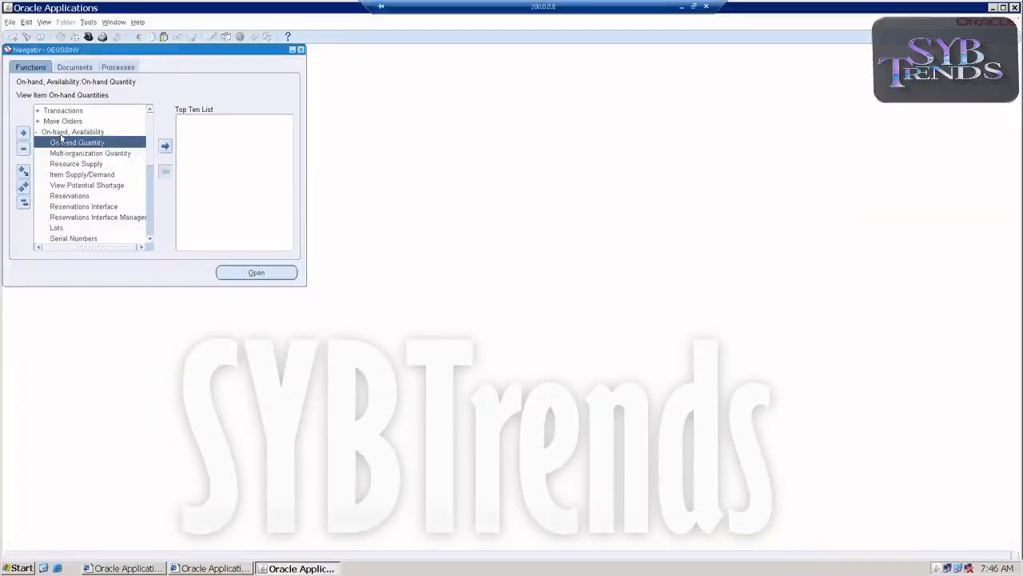
double_click(61, 133)
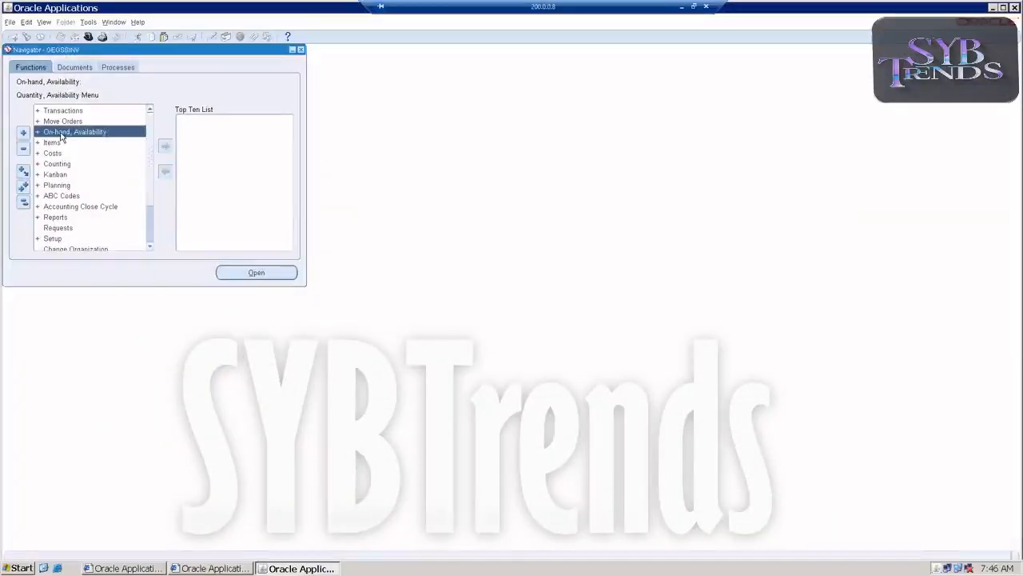
double_click(53, 240)
scroll(87, 215, down, 4)
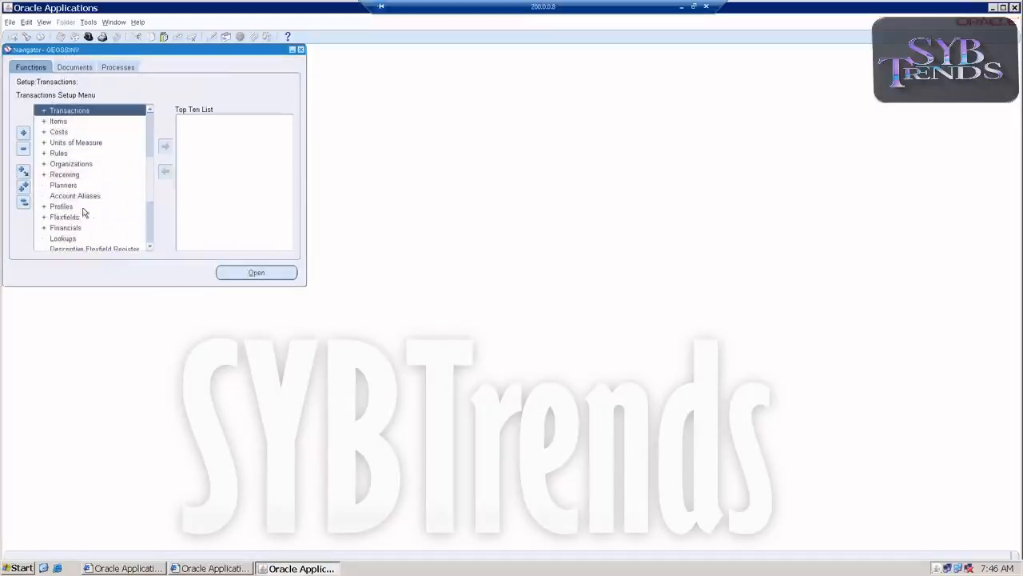
double_click(71, 164)
scroll(71, 168, down, 5)
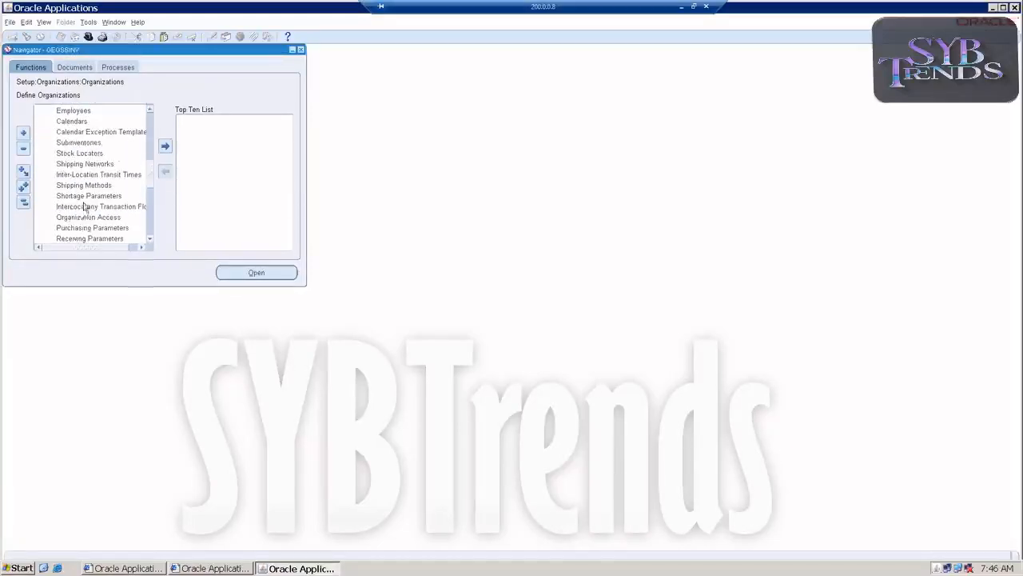
double_click(85, 164)
click(345, 76)
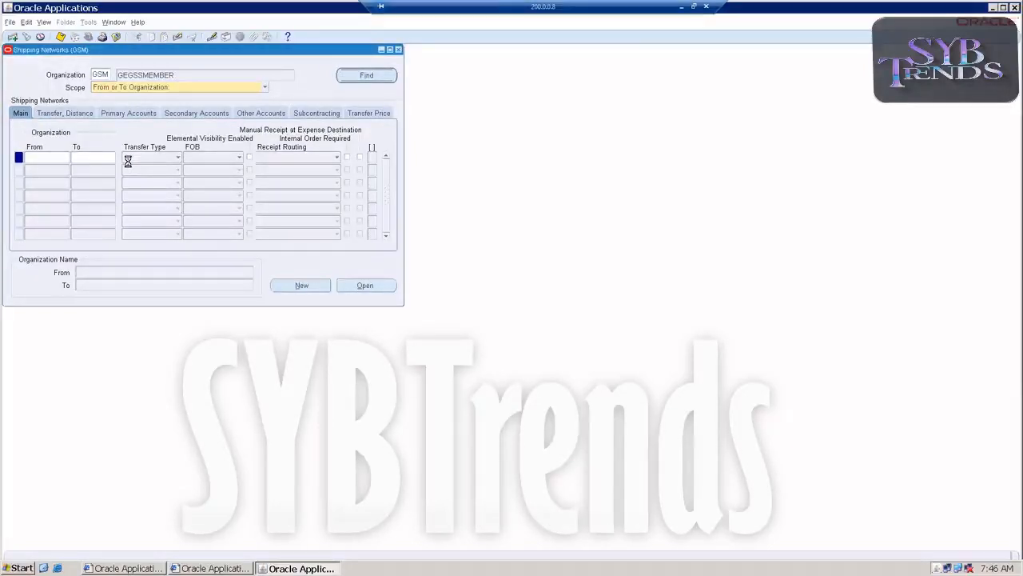
double_click(83, 157)
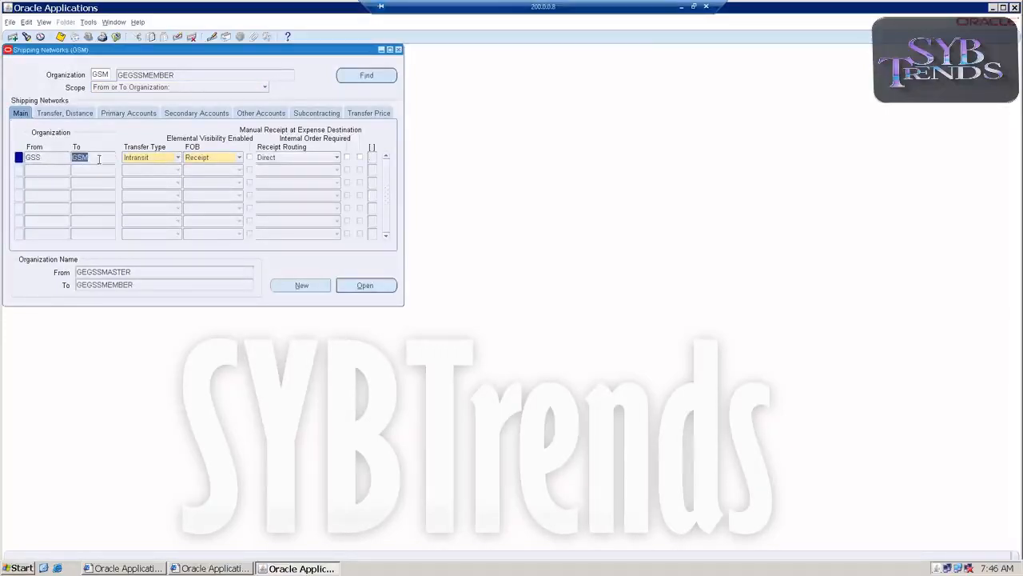
click(273, 163)
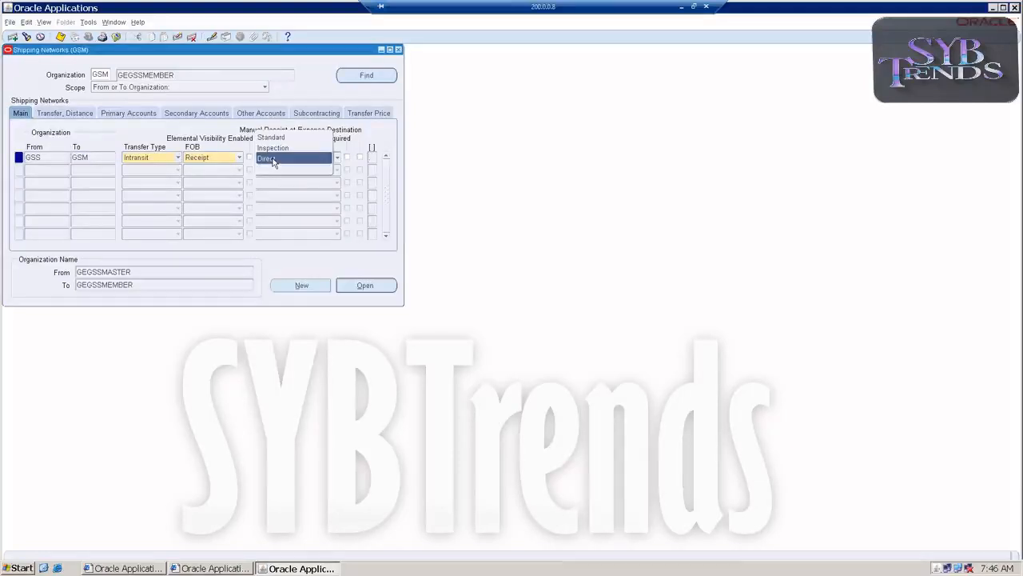
click(275, 134)
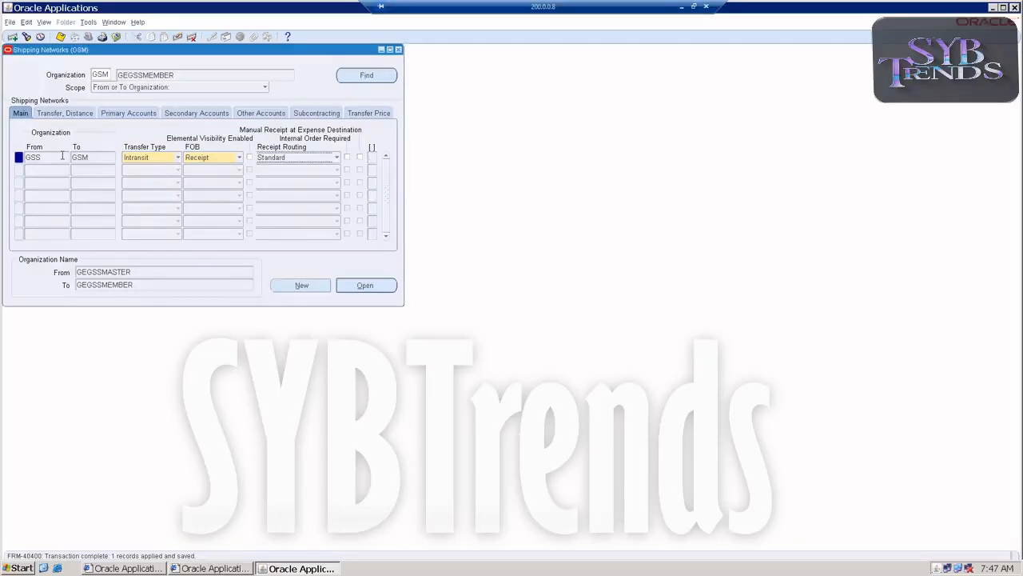
click(398, 50)
scroll(72, 154, up, 4)
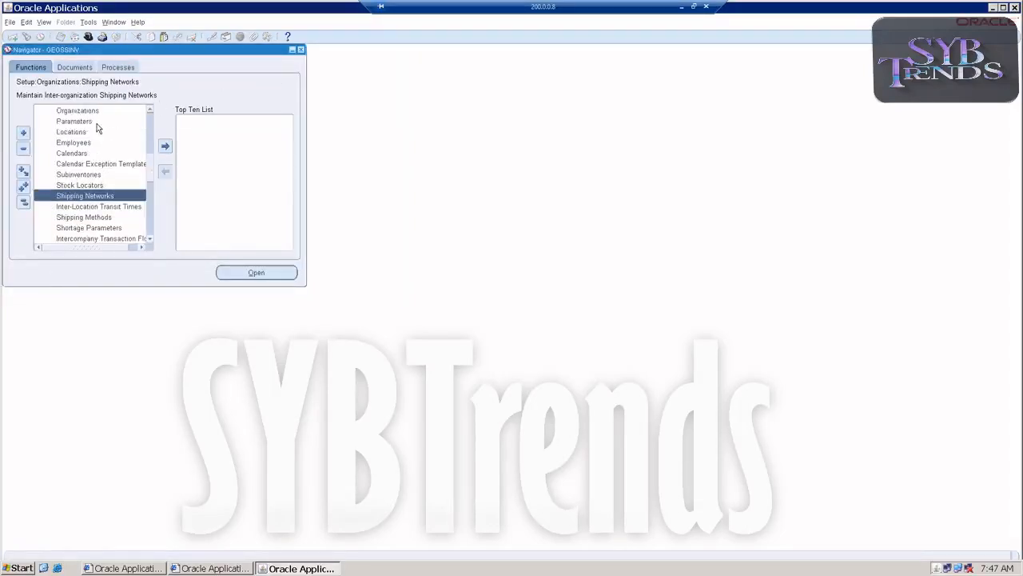
scroll(72, 147, up, 3)
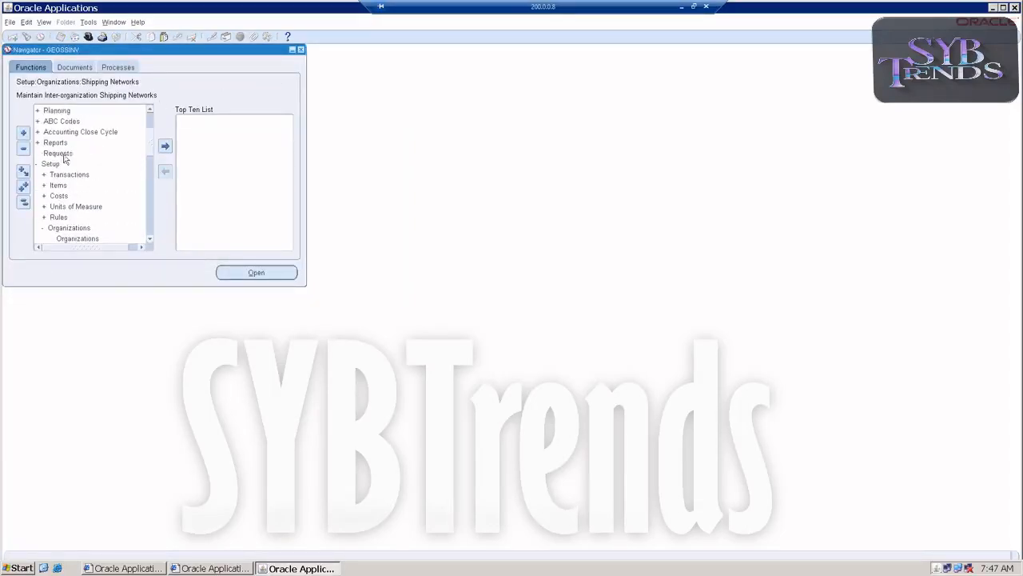
scroll(65, 141, up, 1)
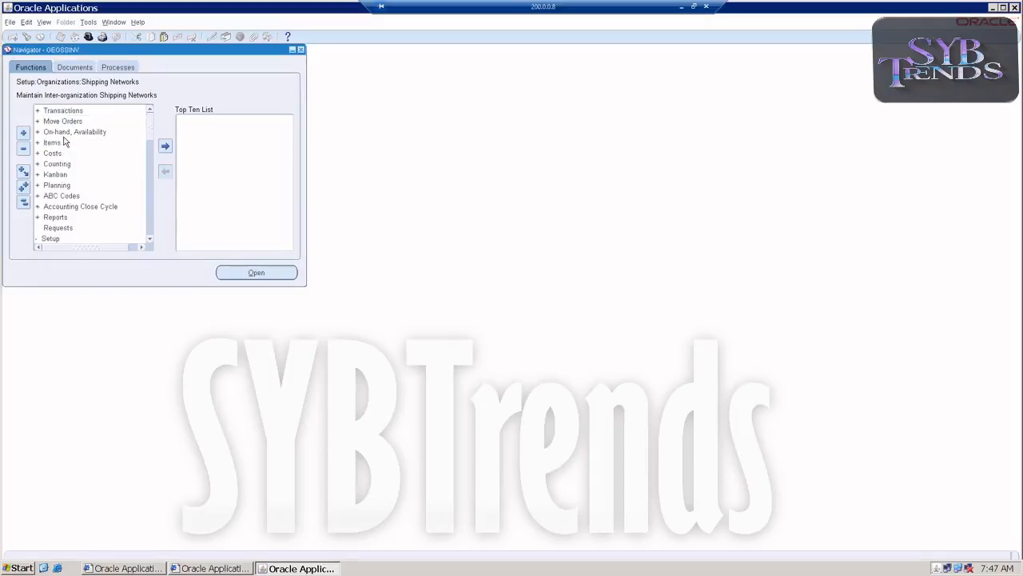
double_click(64, 112)
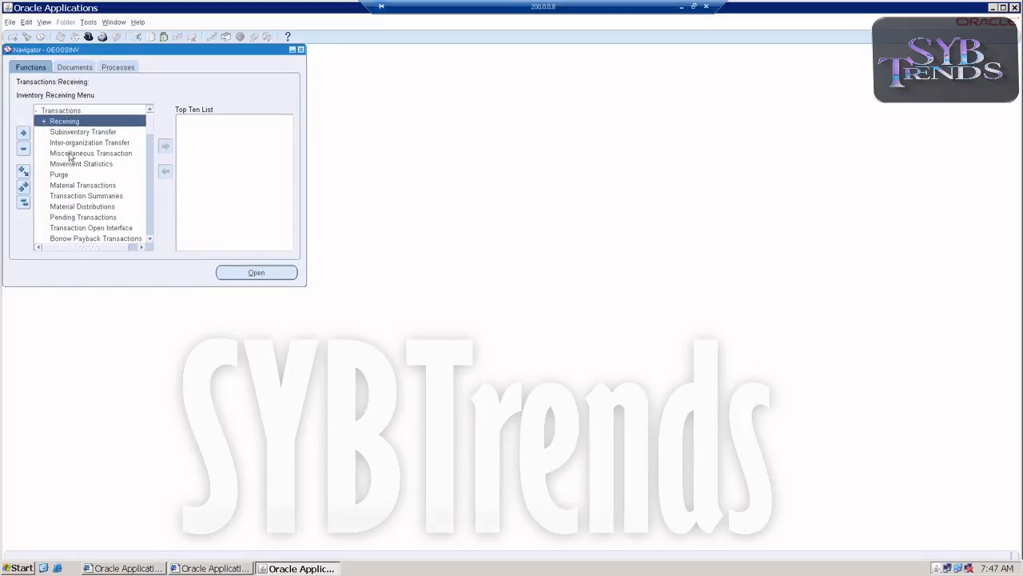
double_click(73, 142)
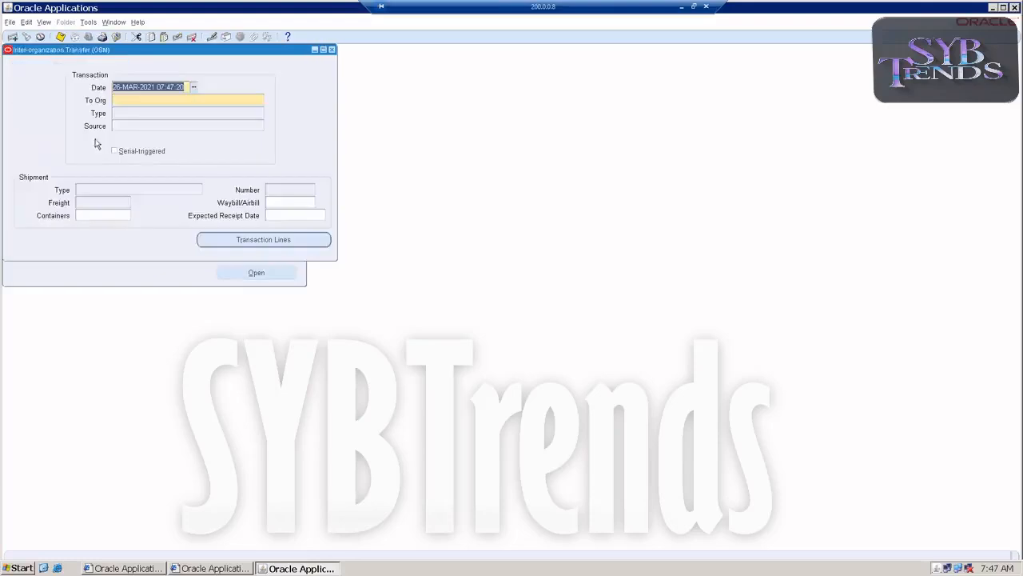
click(260, 100)
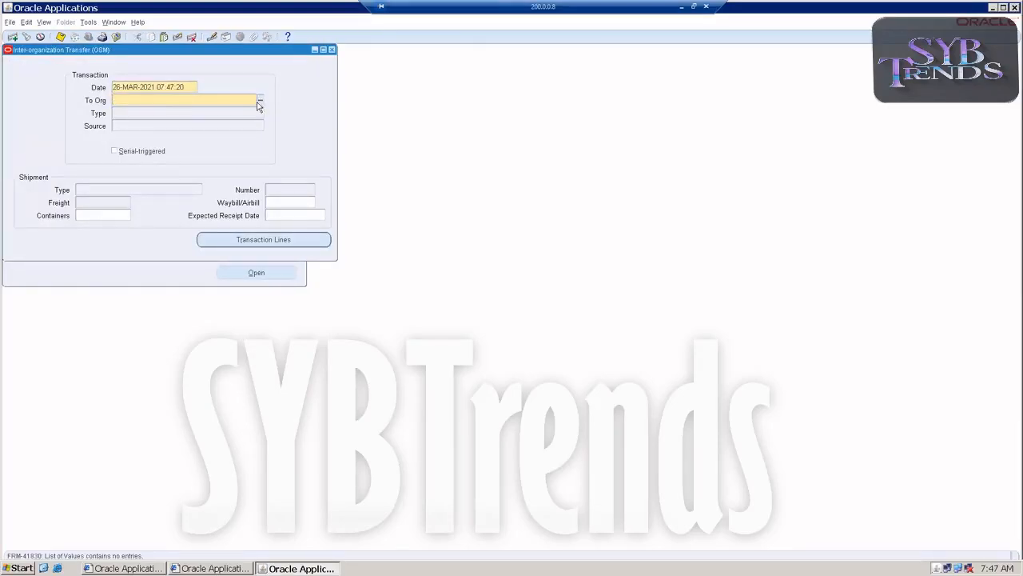
click(590, 325)
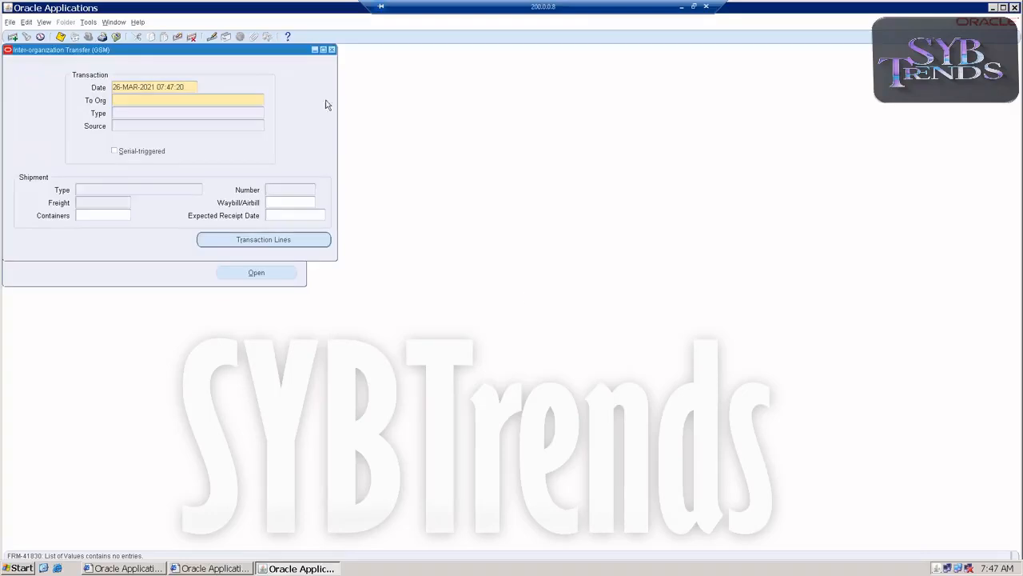
click(331, 50)
Switch the inventory organization to GSS
double_click(70, 110)
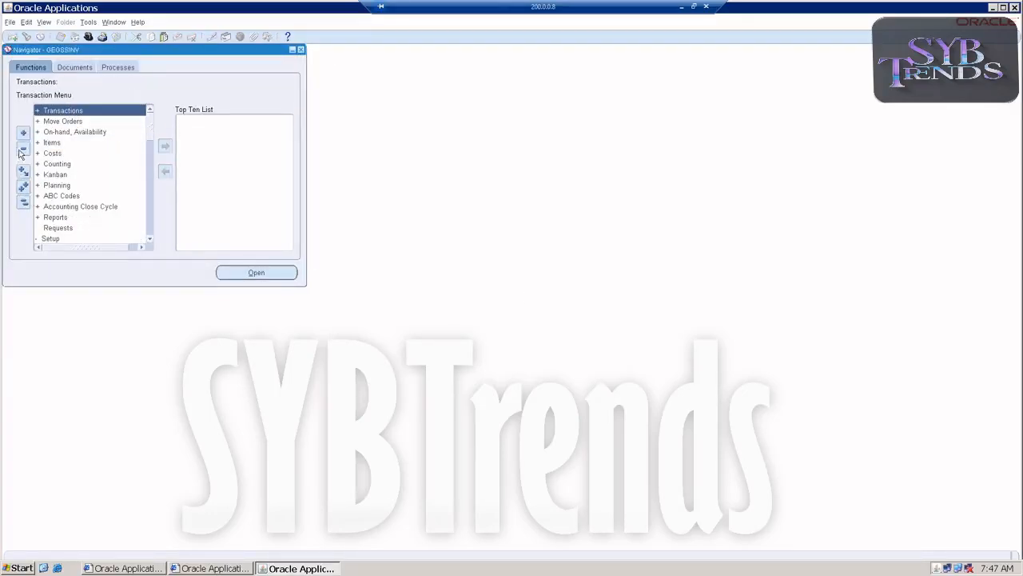
double_click(67, 248)
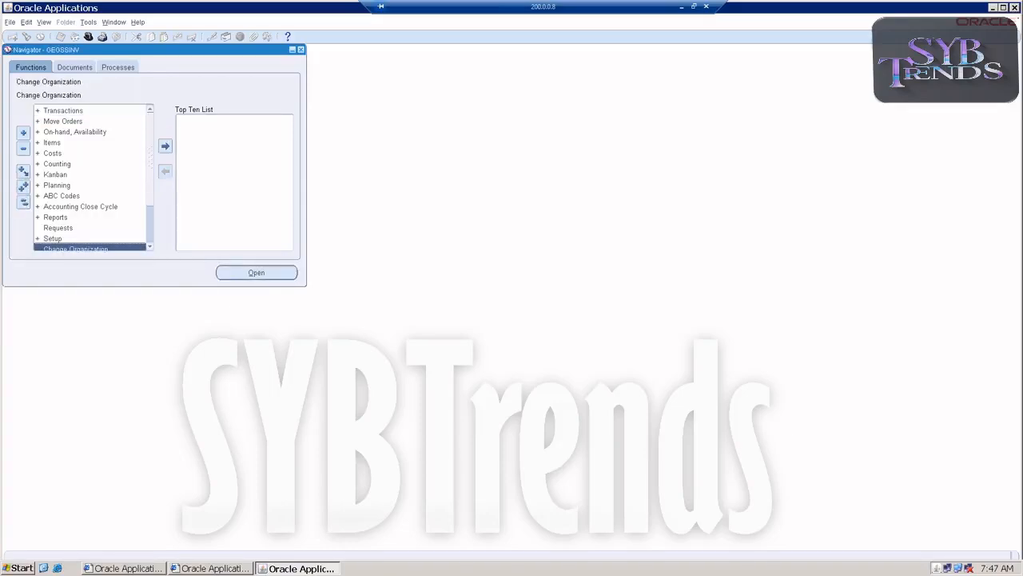
text(gss)
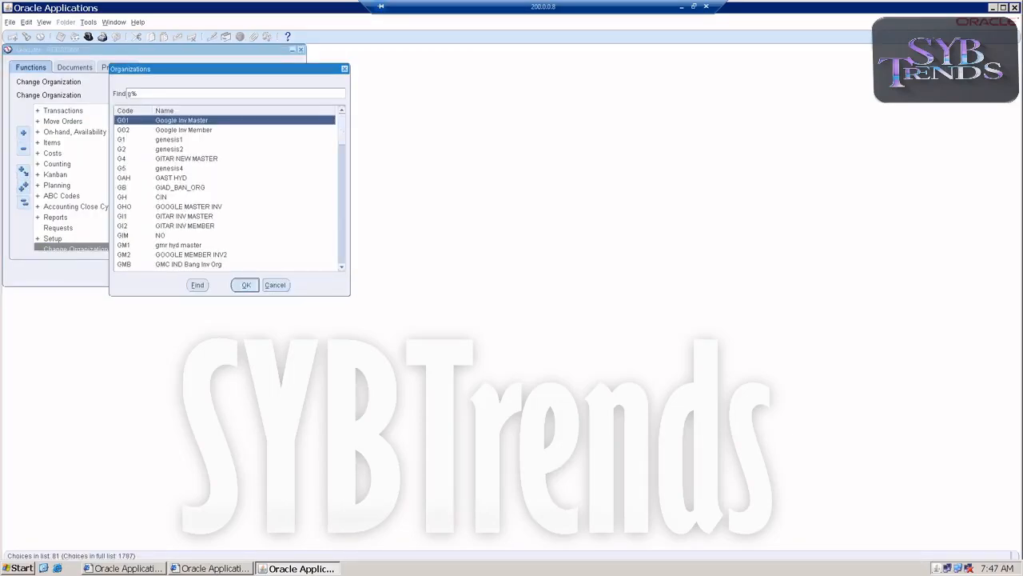
Start an inter-organization transfer to GEGSSMEMBER as an Intransit Shipment with shipment number 521
double_click(70, 113)
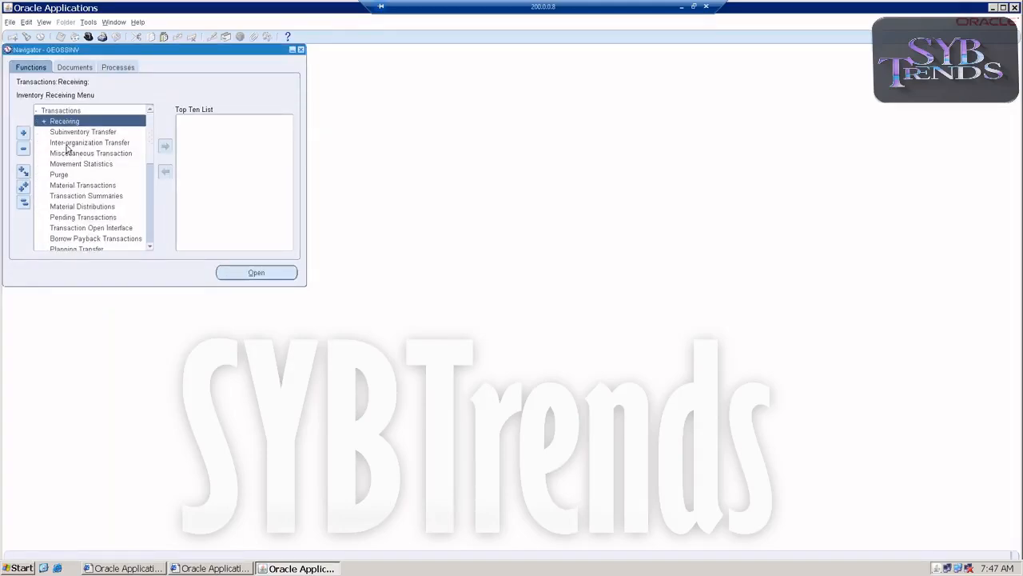
double_click(70, 143)
click(219, 101)
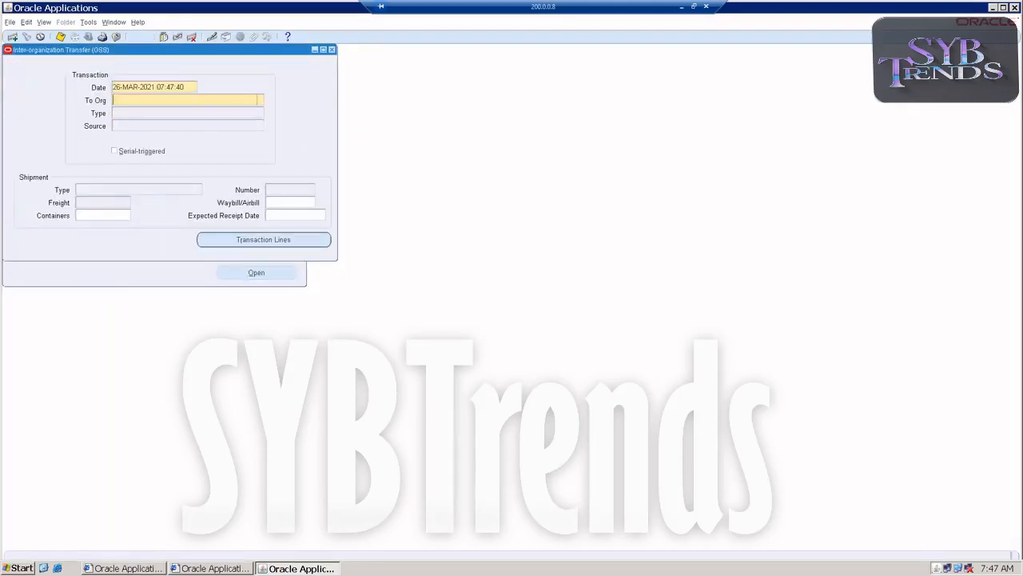
click(260, 100)
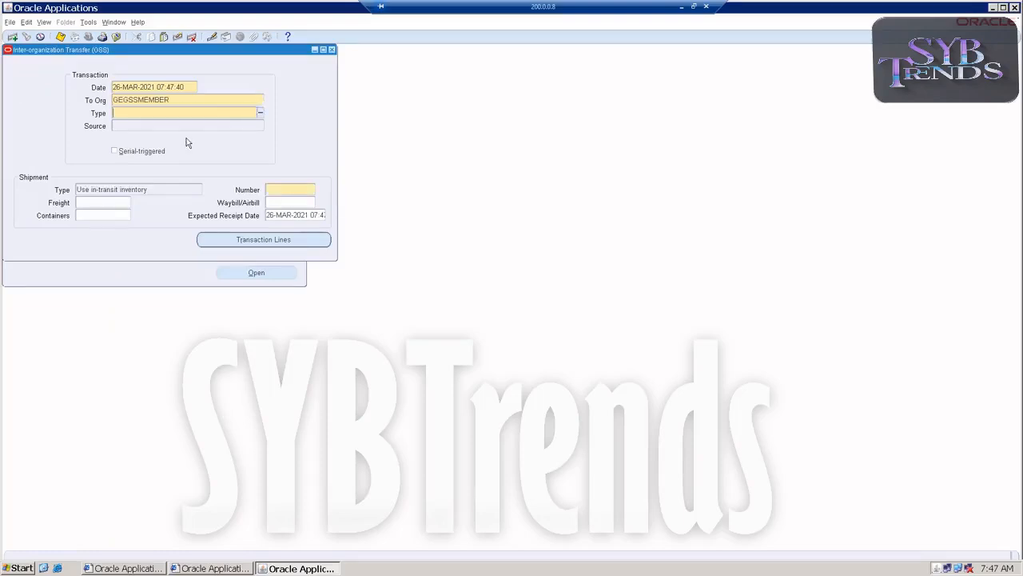
click(259, 113)
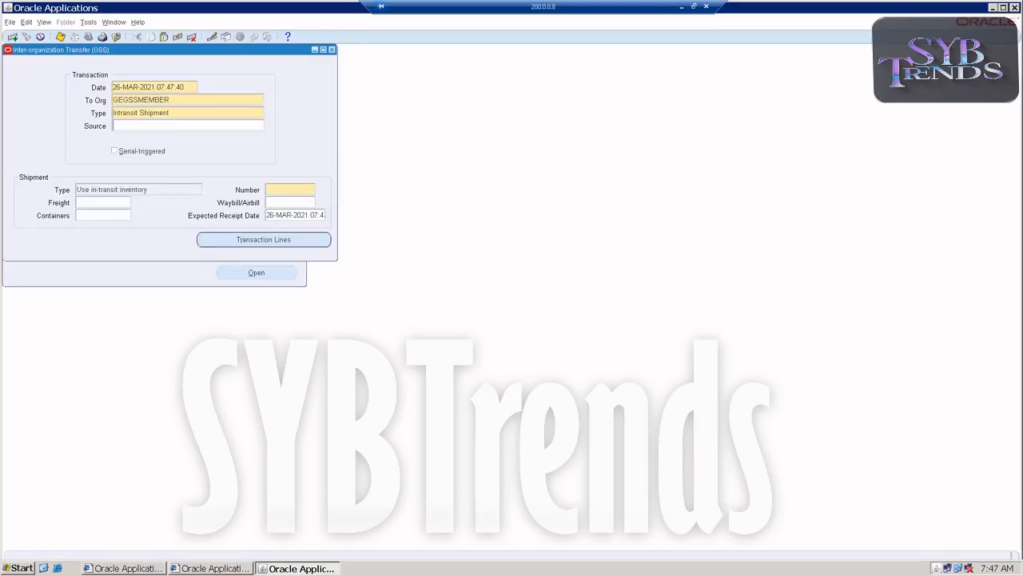
click(286, 190)
text(521)
key(Tab)
Add a transaction line for item GEGSSNEW from subinventory Stores with quantity 50 and save the shipment
click(240, 237)
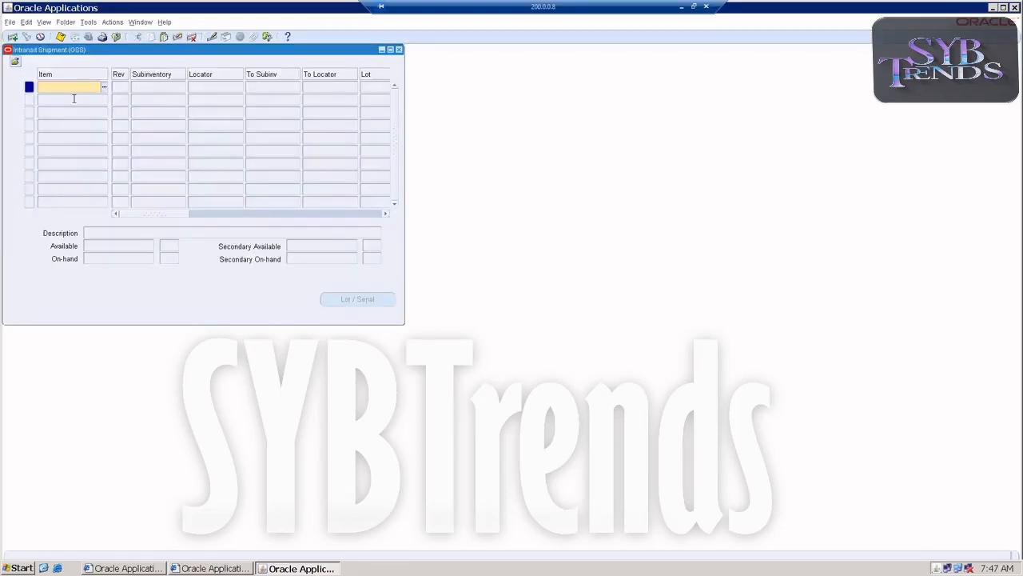
text(GEGSSNEW)
key(Tab)
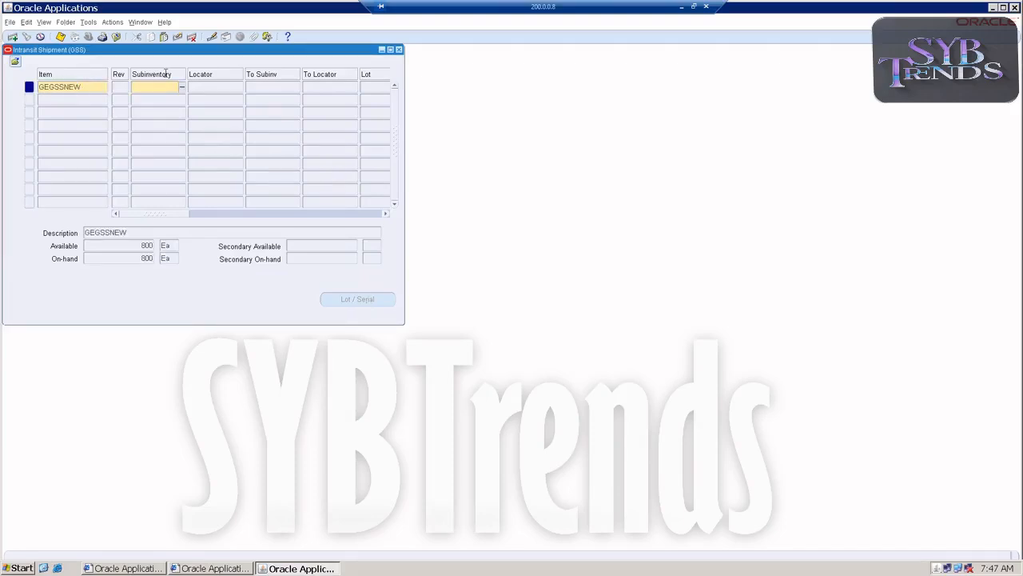
click(182, 86)
double_click(152, 171)
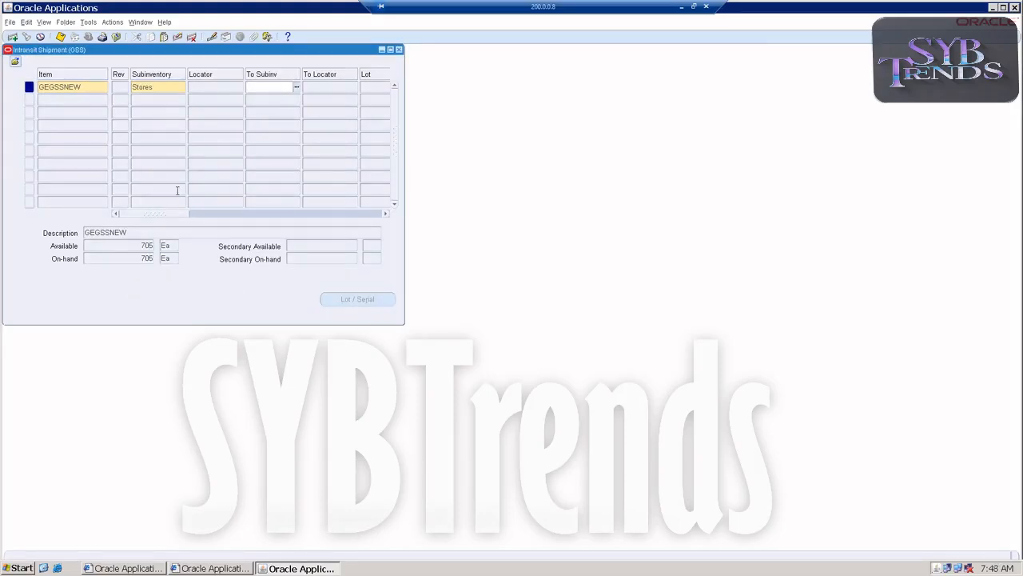
drag(169, 214, 229, 216)
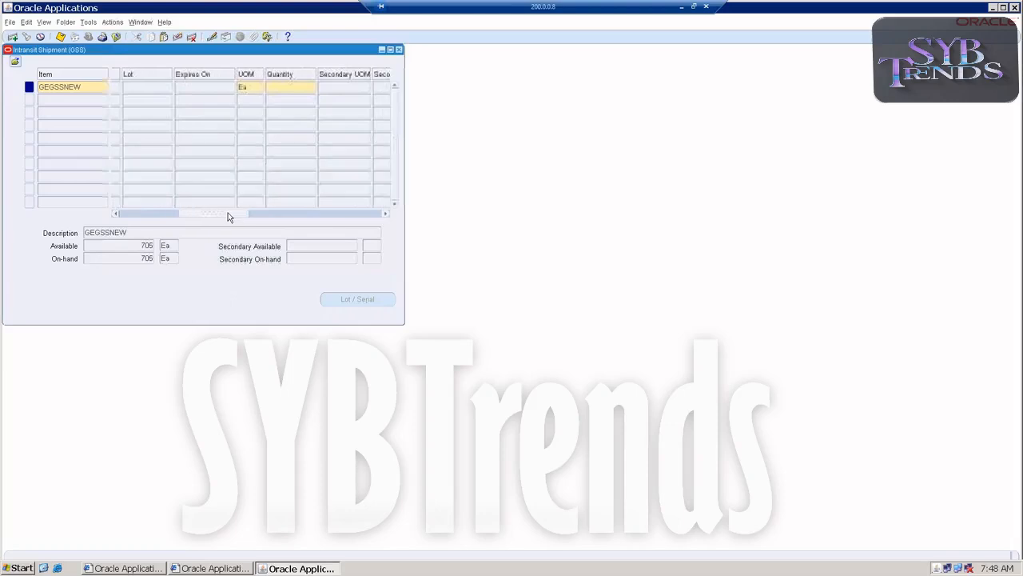
click(292, 90)
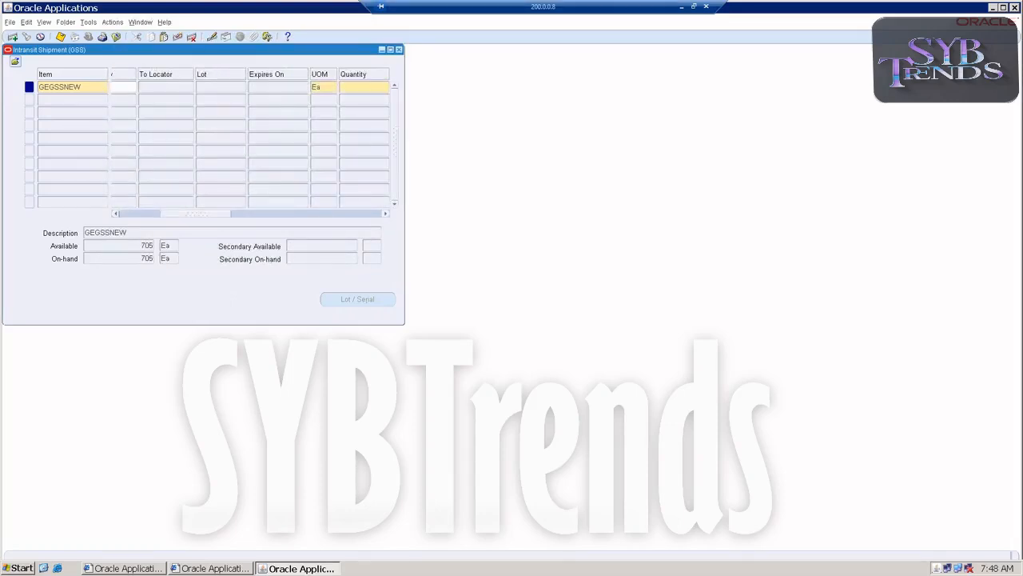
key(Tab)
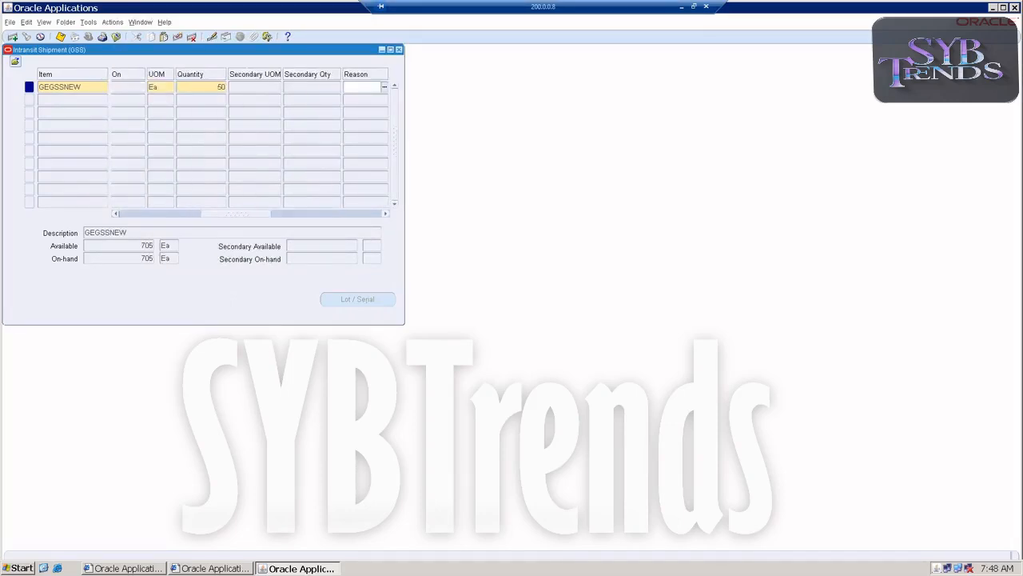
key(ctrl+s)
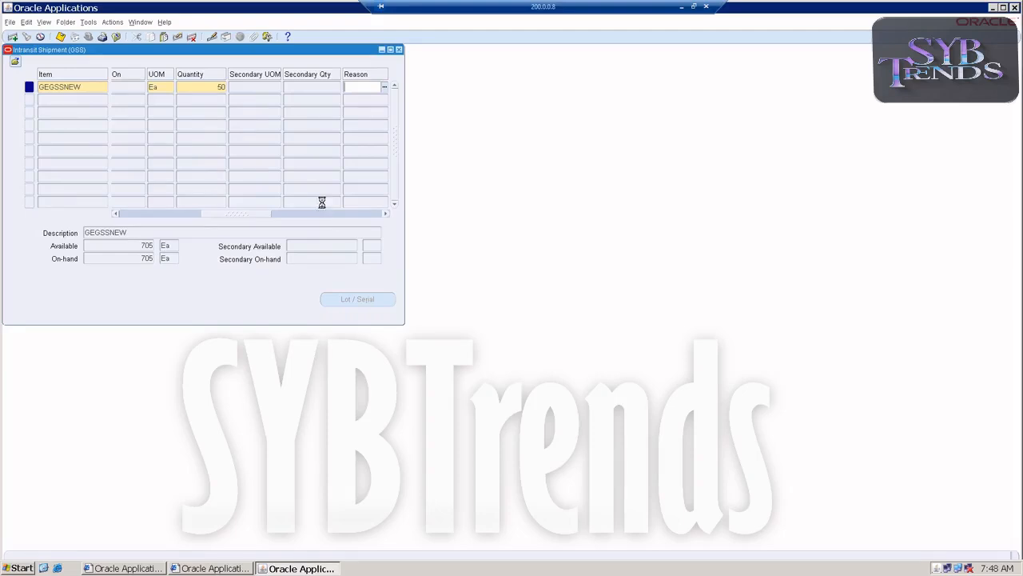
click(399, 50)
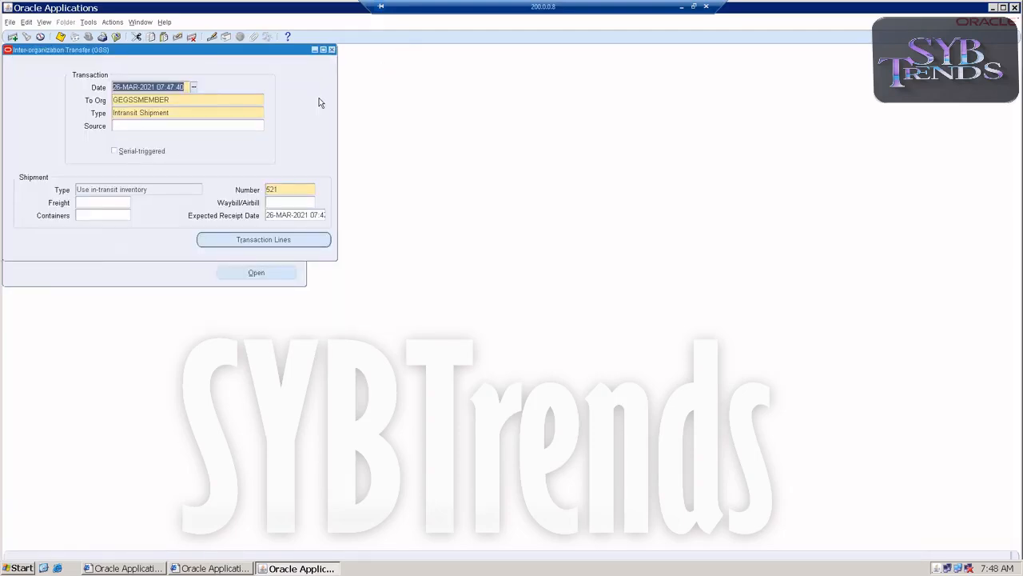
Close the transfer form and switch the inventory organization to GSM
click(332, 50)
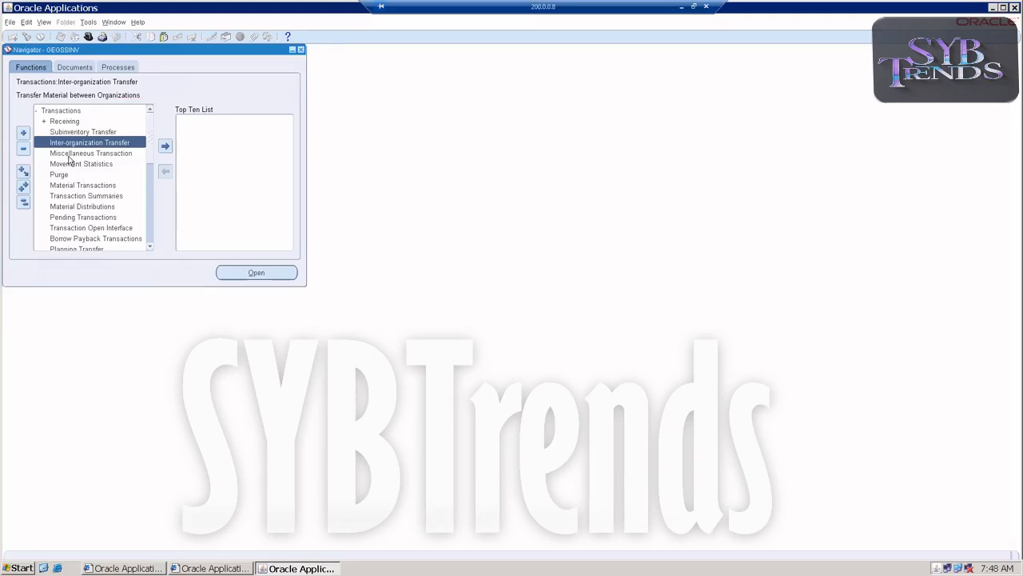
double_click(52, 111)
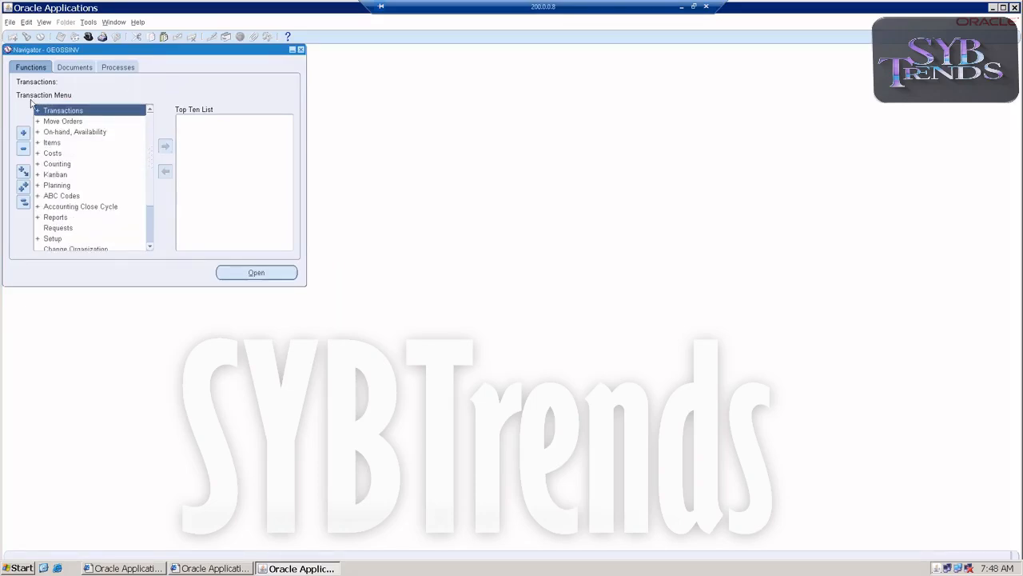
double_click(91, 250)
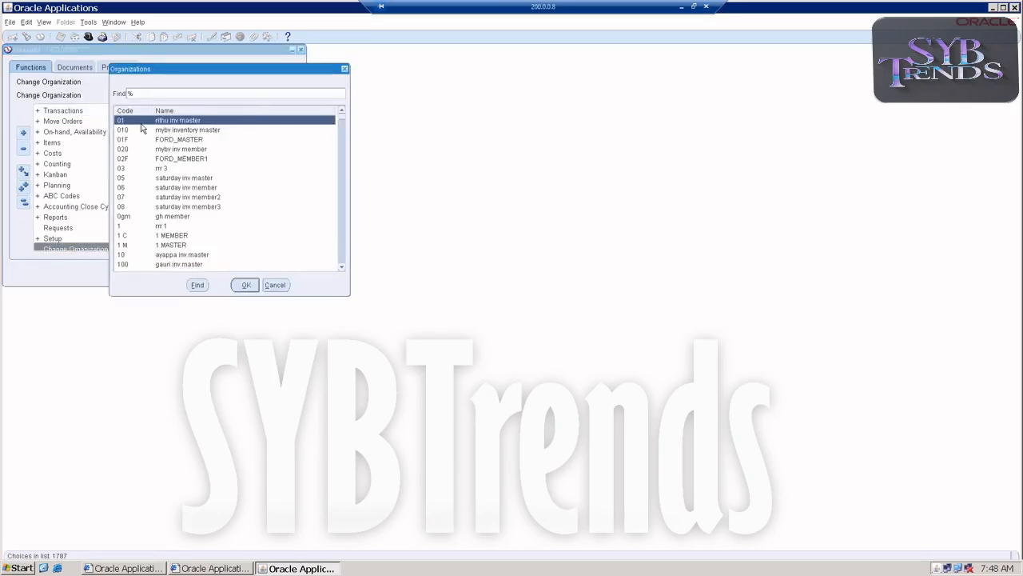
double_click(142, 128)
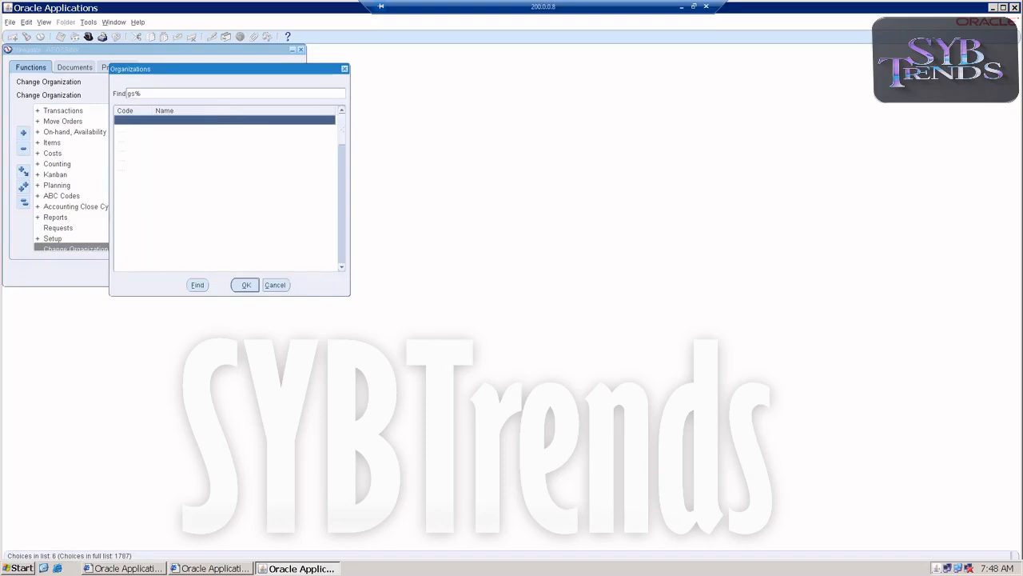
Open the Receipts form and find the expected internal receipt for shipment 521
double_click(64, 115)
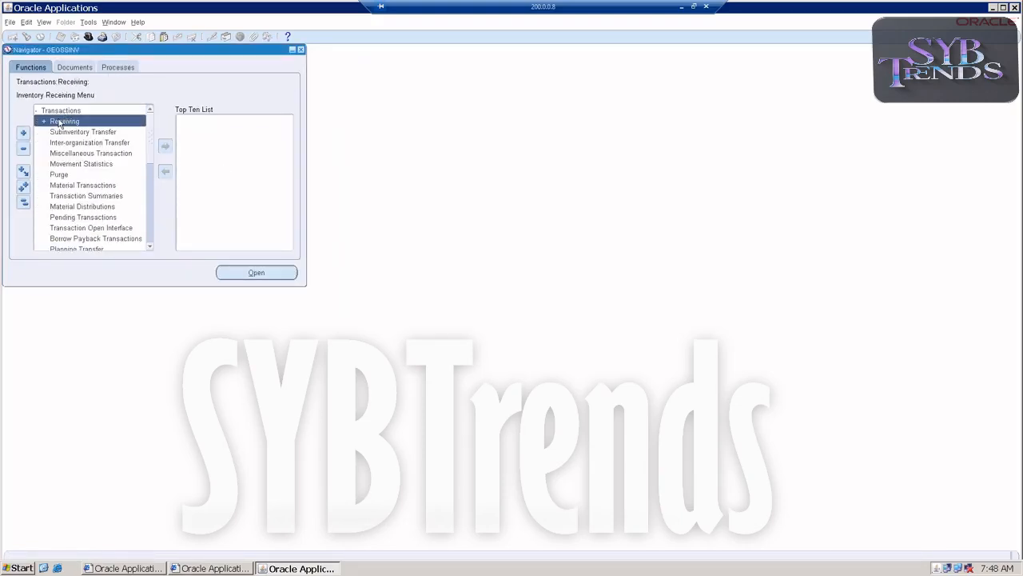
double_click(62, 122)
click(58, 135)
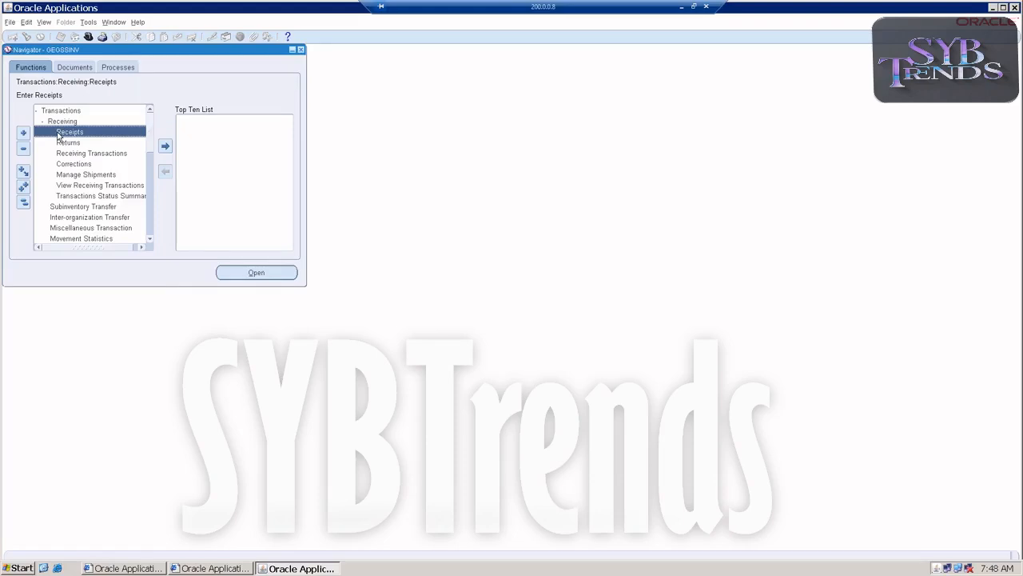
double_click(57, 134)
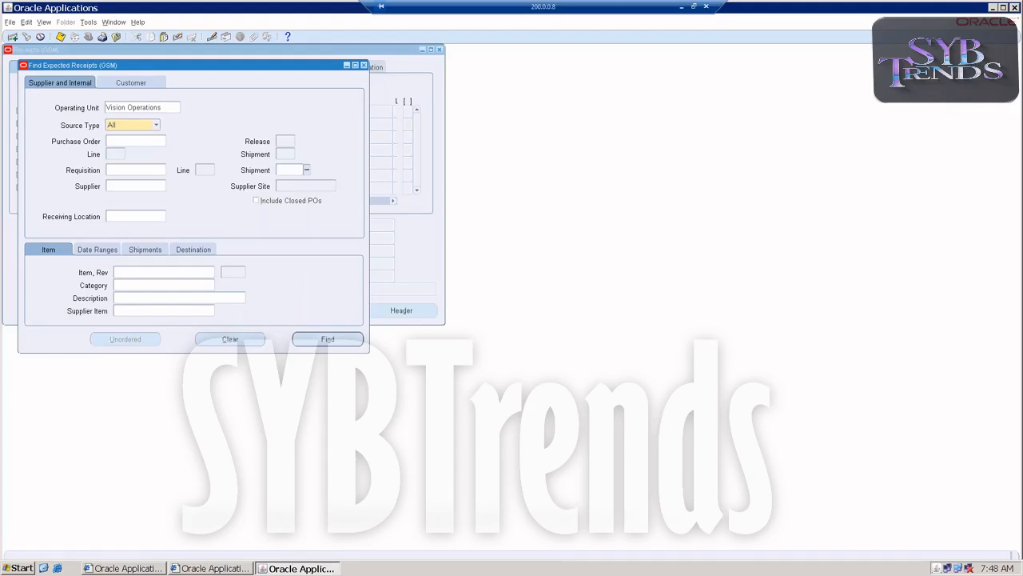
key(Tab)
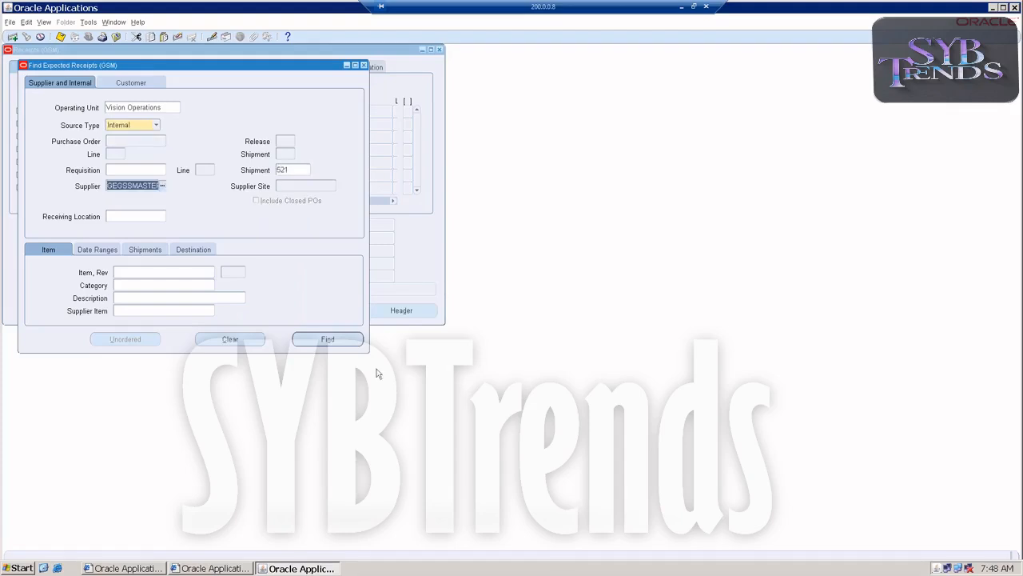
click(301, 341)
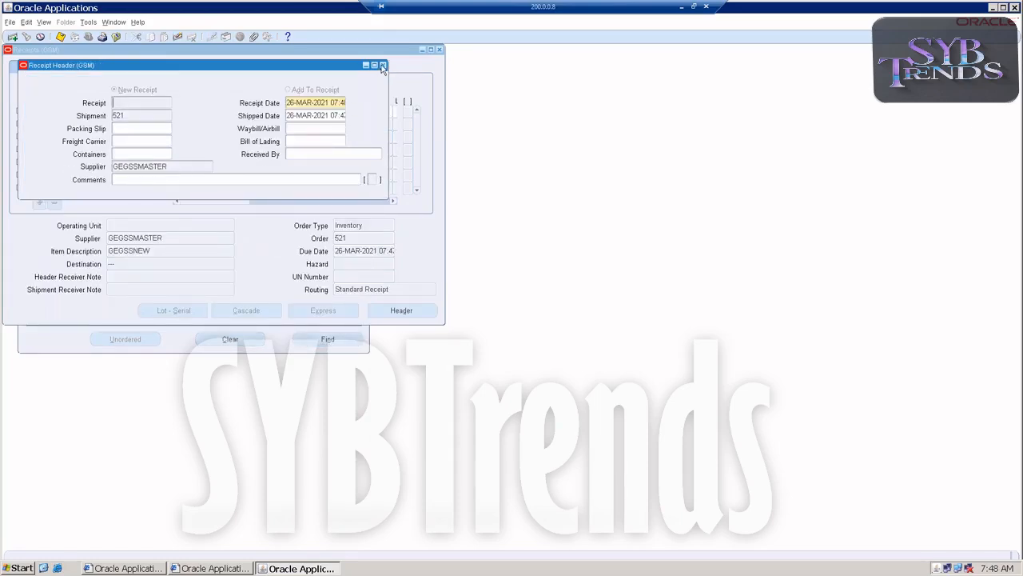
Receive the 50 GEGSSNEW line with destination type Receiving, save the receipt and close the form
click(382, 66)
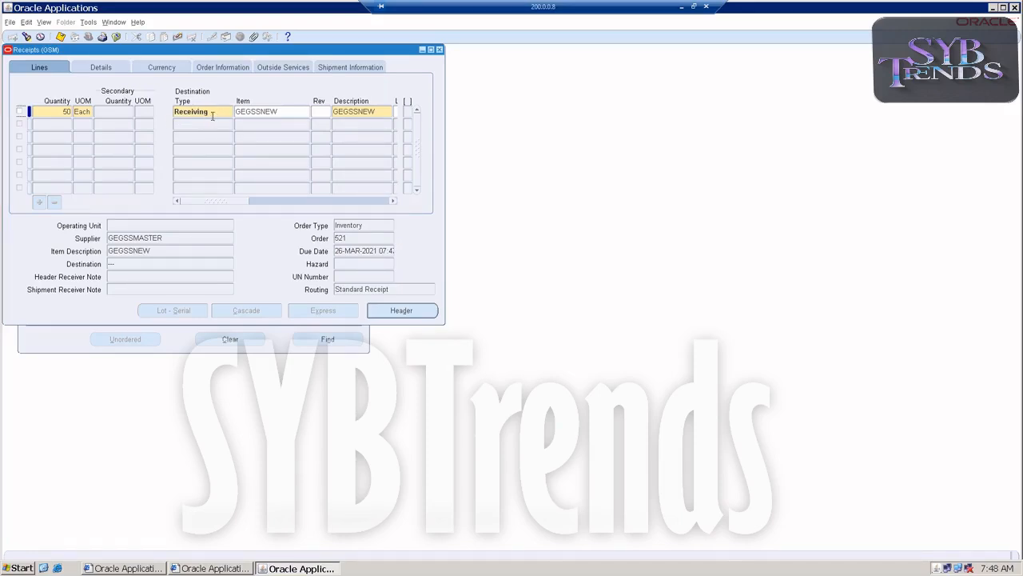
click(212, 112)
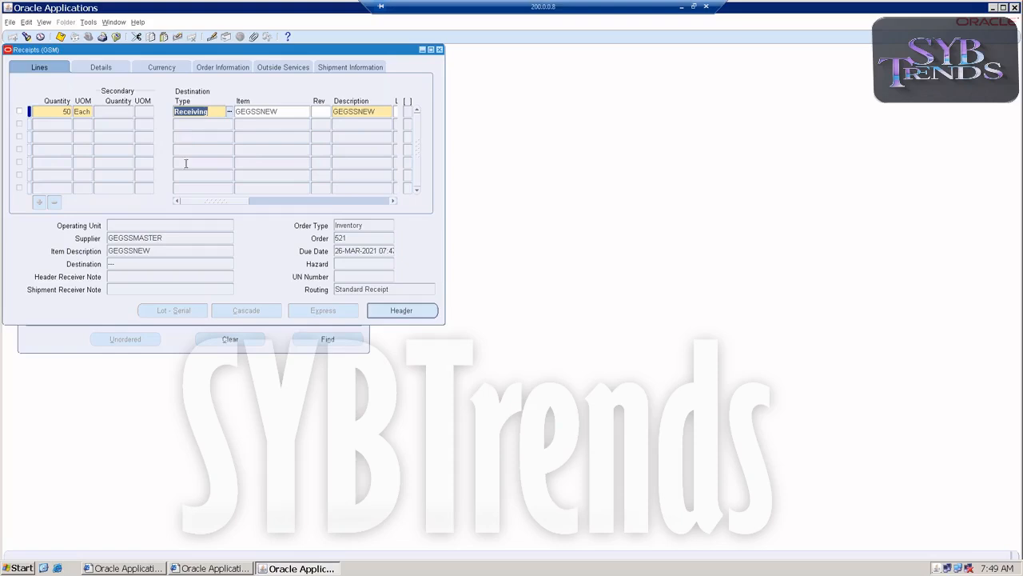
mouse_move(198, 201)
mouse_down()
mouse_move(360, 205)
mouse_move(198, 207)
mouse_up()
click(61, 36)
click(303, 115)
click(20, 111)
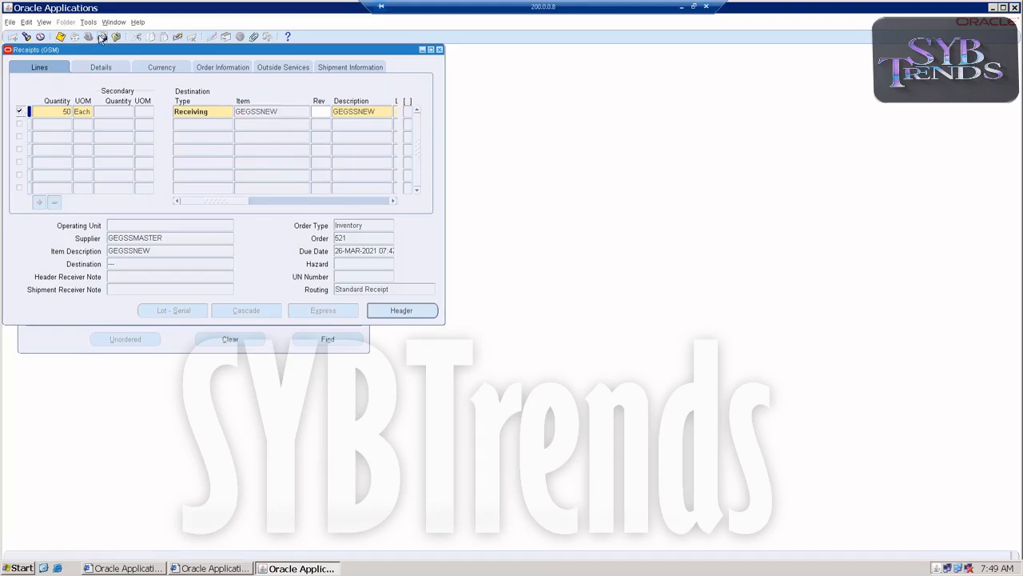
click(60, 36)
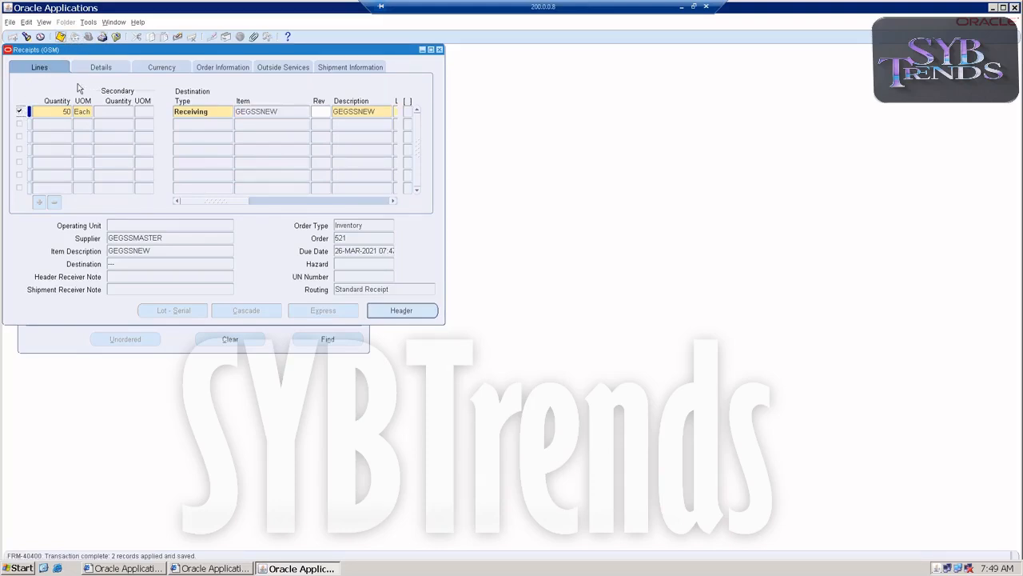
click(439, 49)
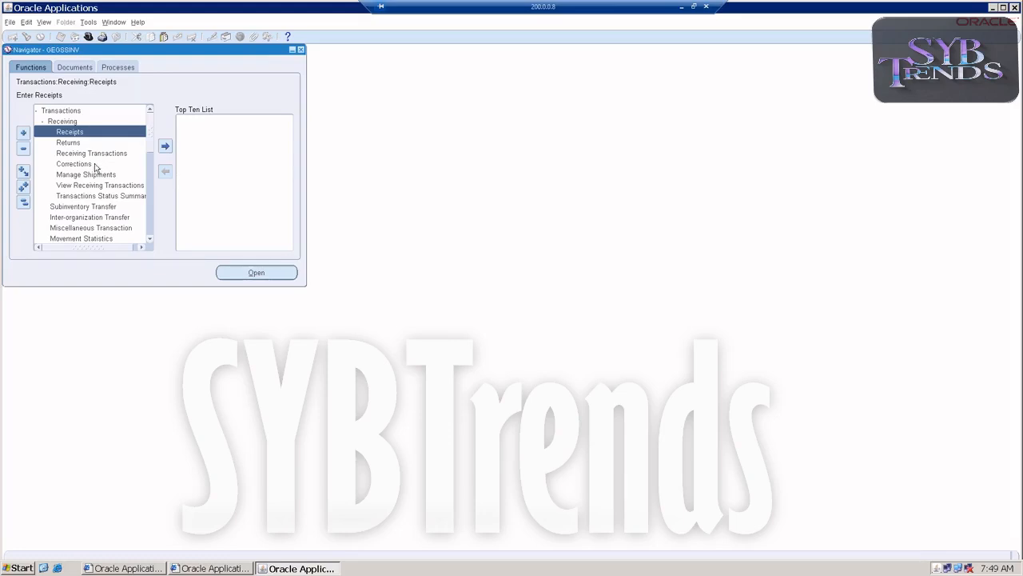
Open Receiving Transactions and find the transactions for shipment 521
click(95, 155)
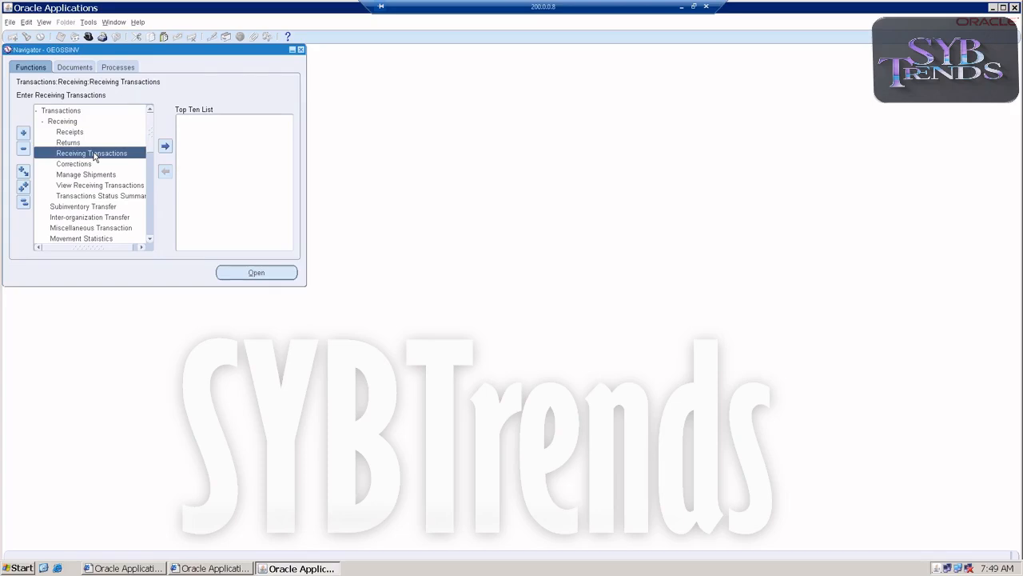
double_click(94, 155)
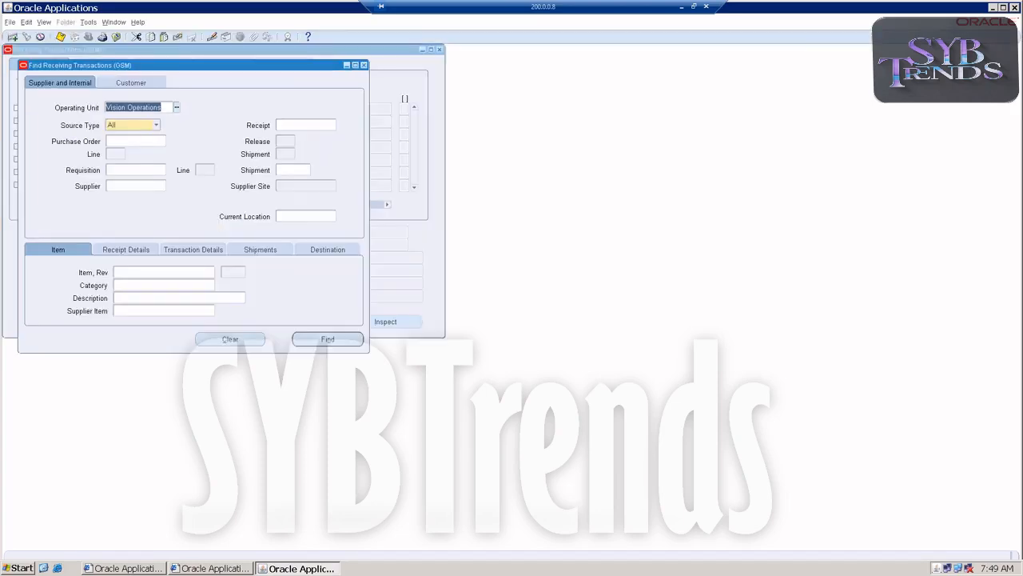
click(306, 169)
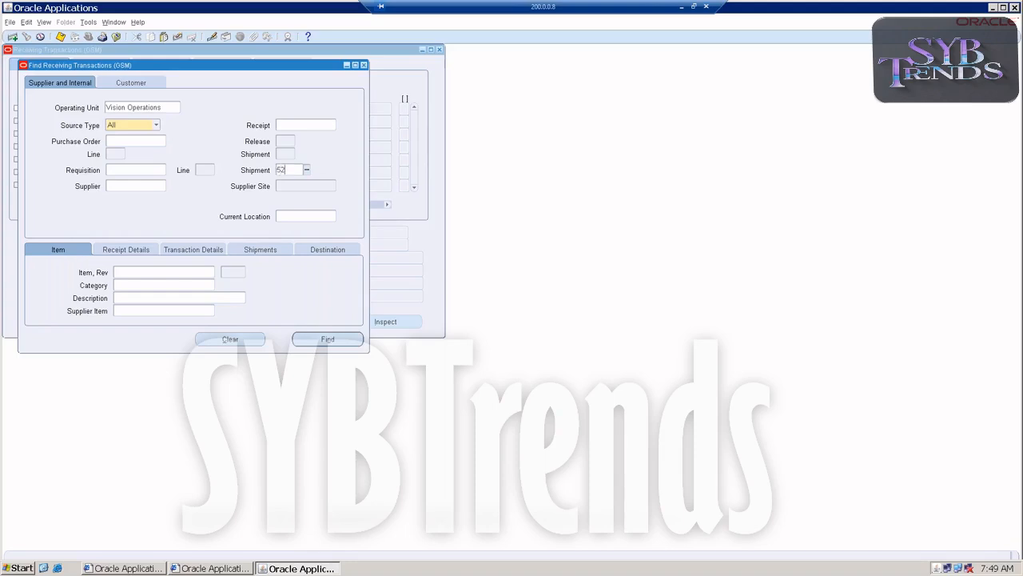
text(521)
key(Tab)
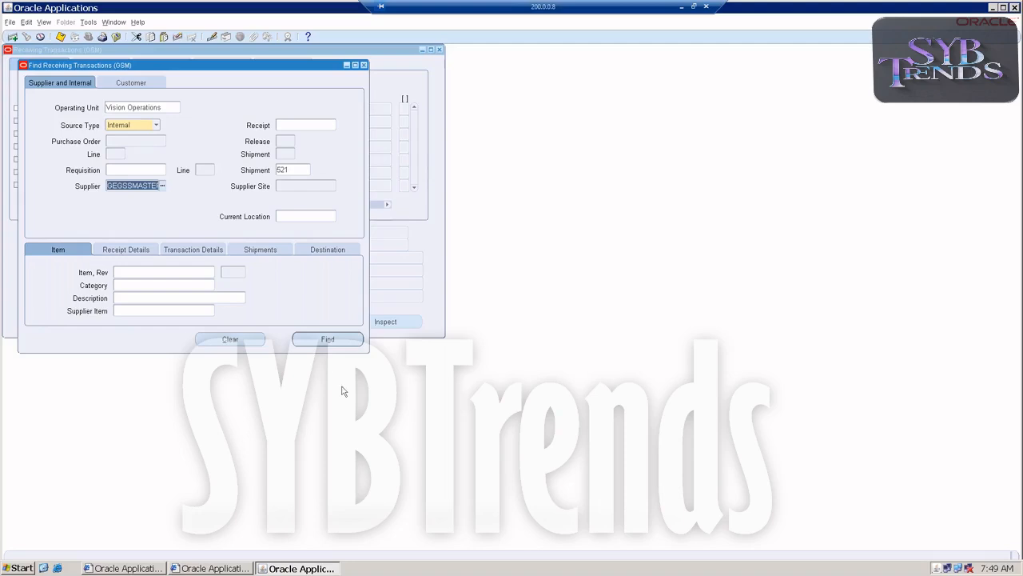
click(328, 339)
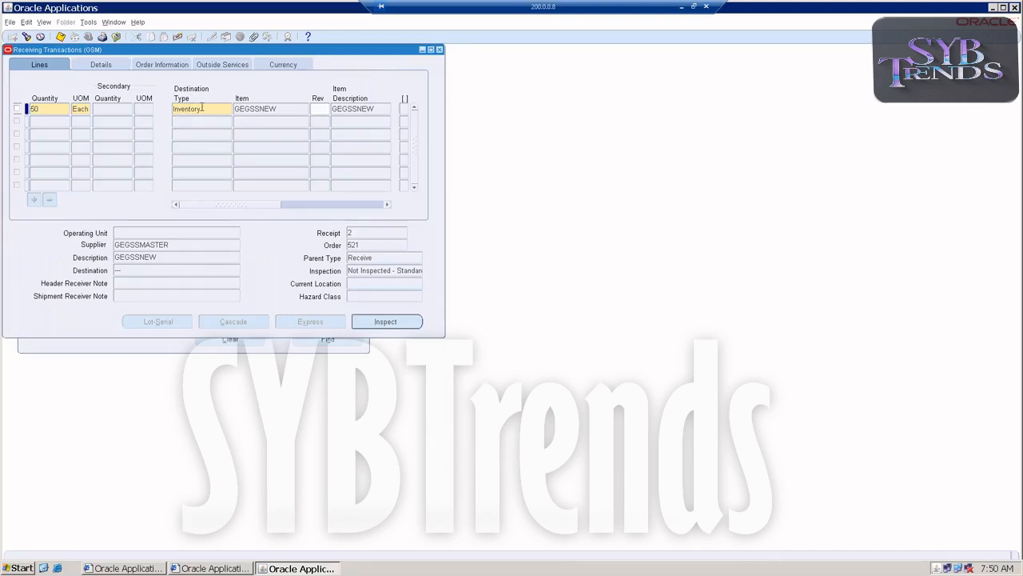
Deliver the received GEGSSNEW line to subinventory Store1, save and close the form
click(17, 107)
drag(215, 205, 301, 207)
click(334, 109)
click(361, 108)
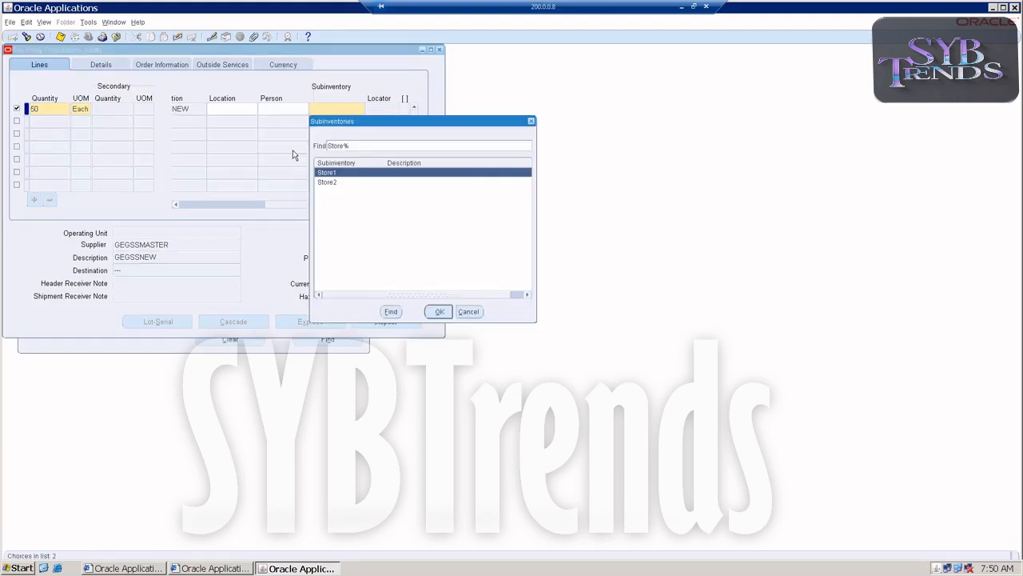
double_click(319, 172)
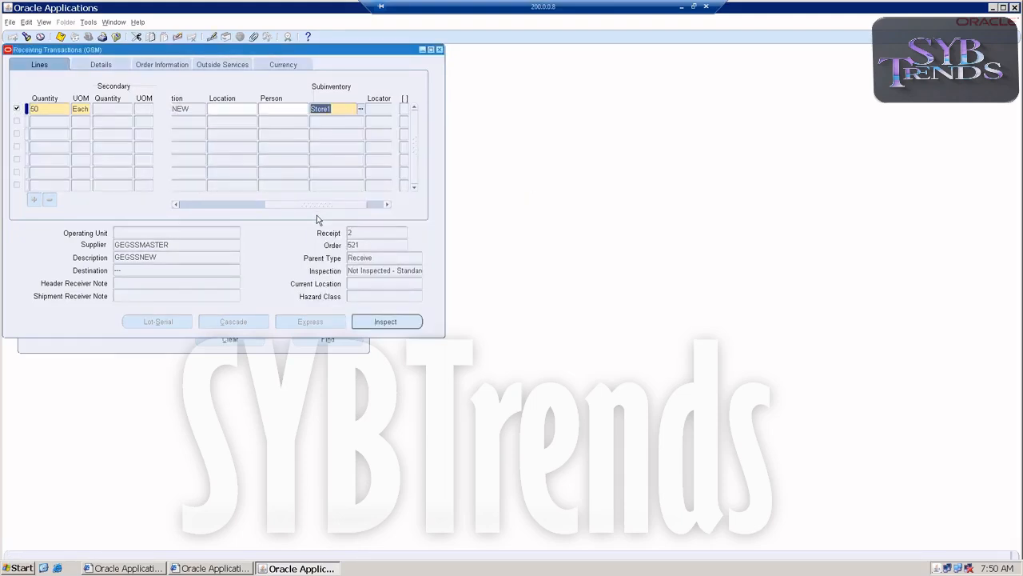
click(60, 36)
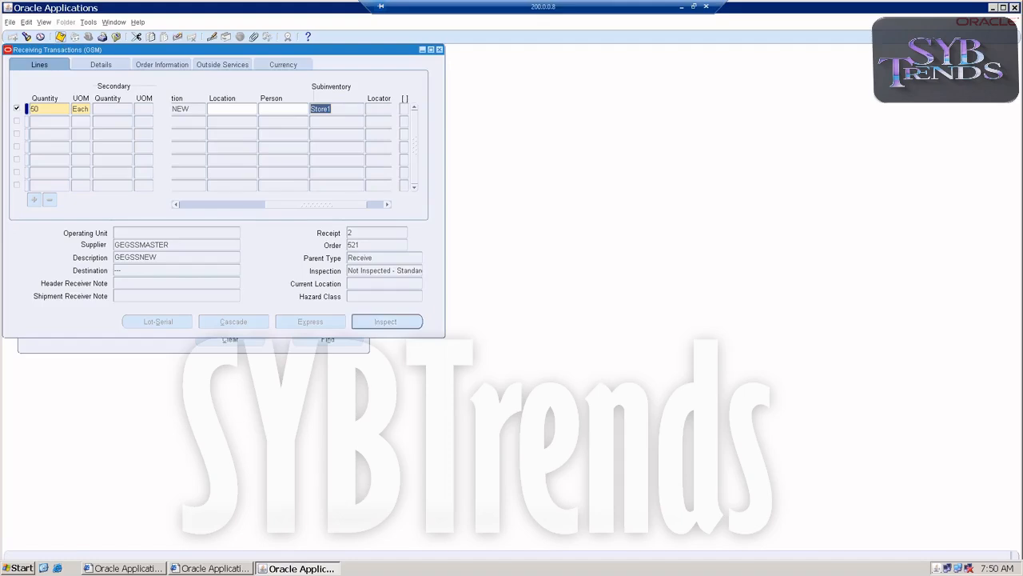
click(439, 50)
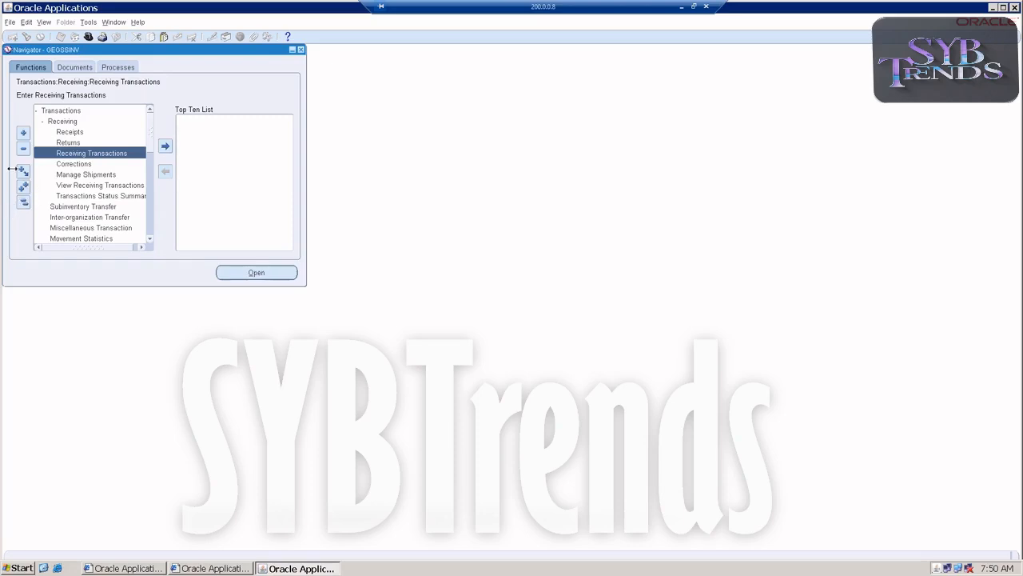
In Shipping Networks, set the receipt routing of the GSS to GSM network to Inspection and save
double_click(58, 112)
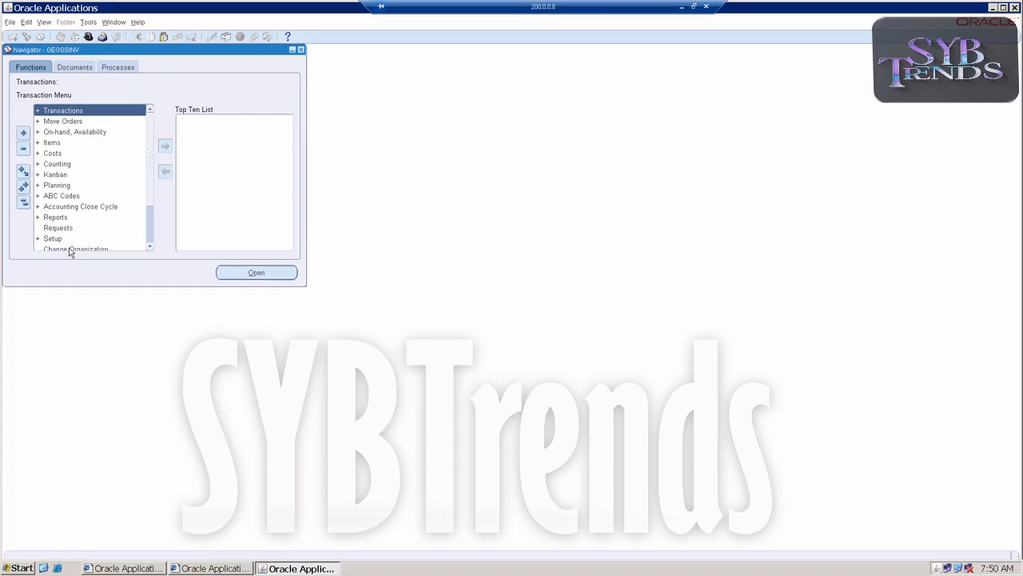
double_click(63, 239)
scroll(111, 215, down, 4)
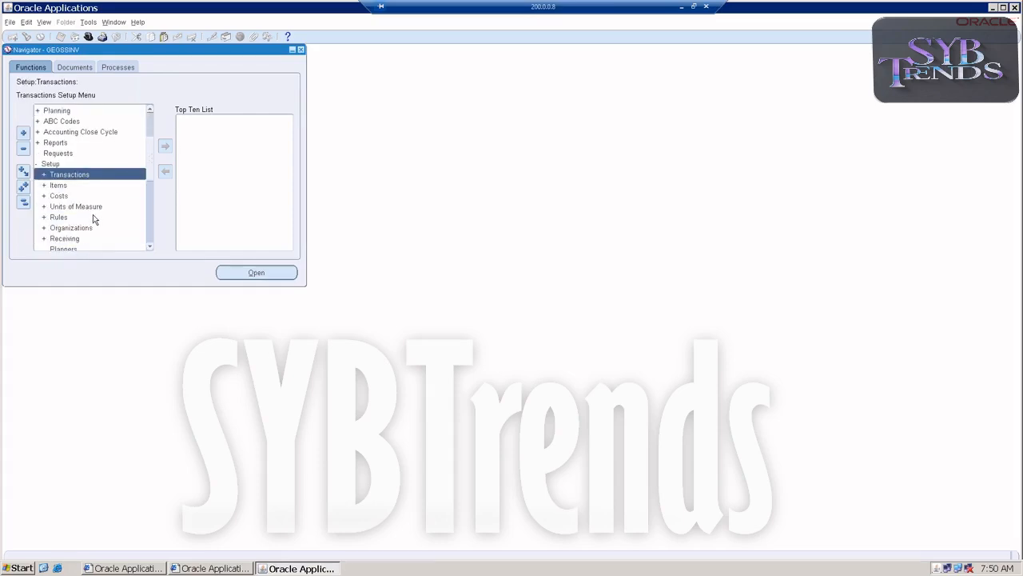
scroll(84, 220, down, 1)
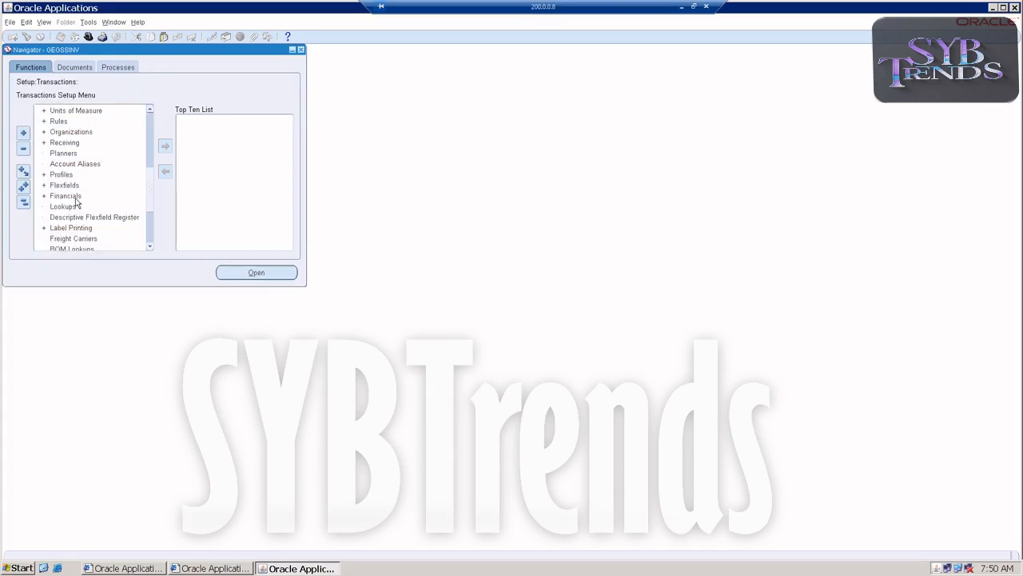
double_click(72, 132)
scroll(89, 167, down, 4)
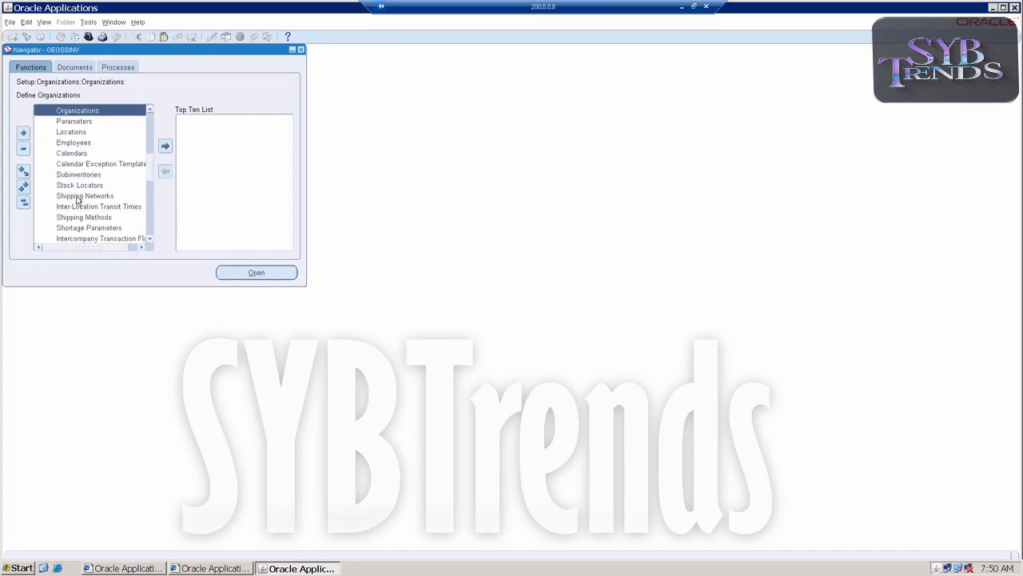
double_click(78, 196)
click(371, 75)
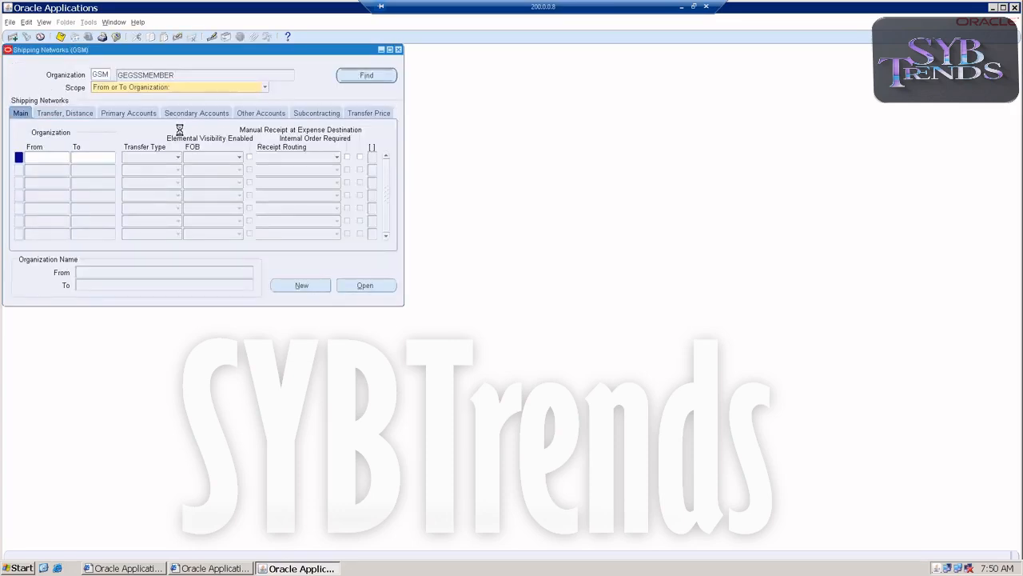
click(101, 155)
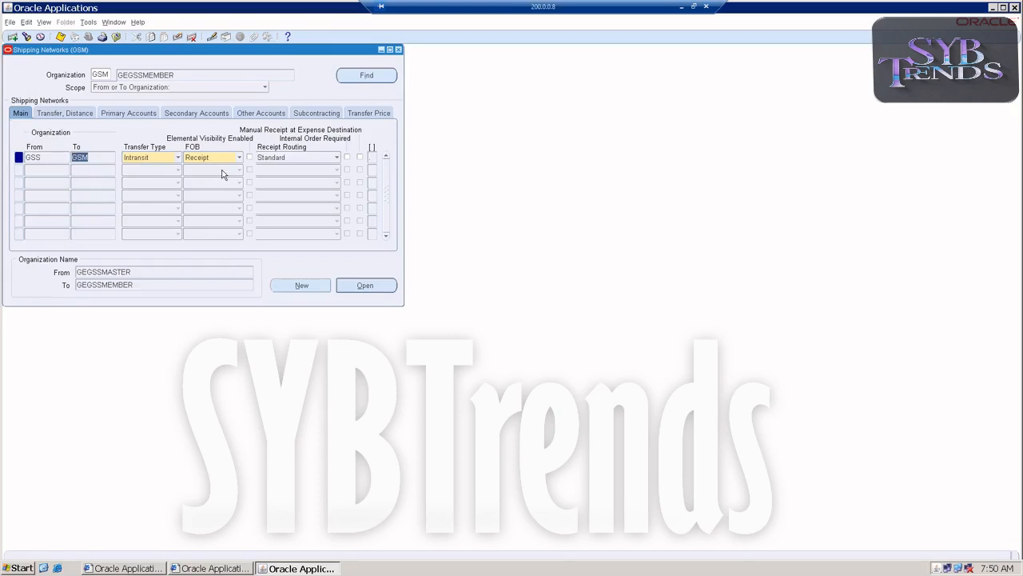
click(287, 159)
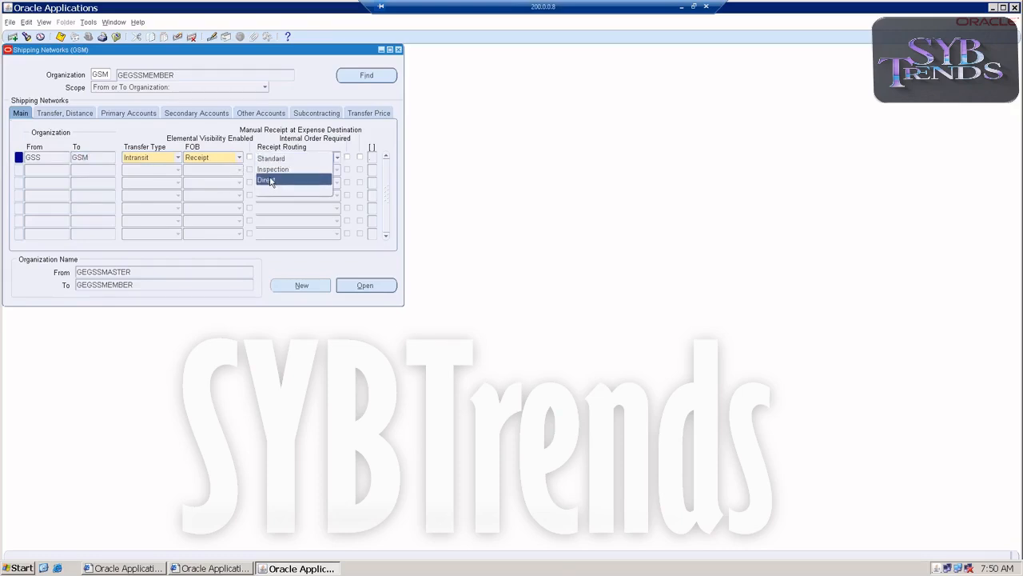
click(272, 170)
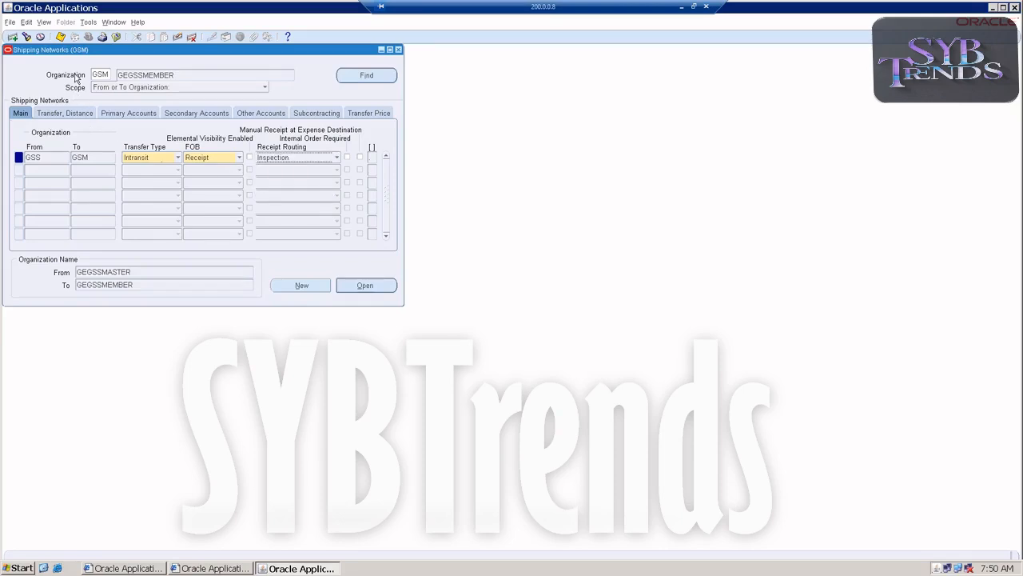
click(59, 36)
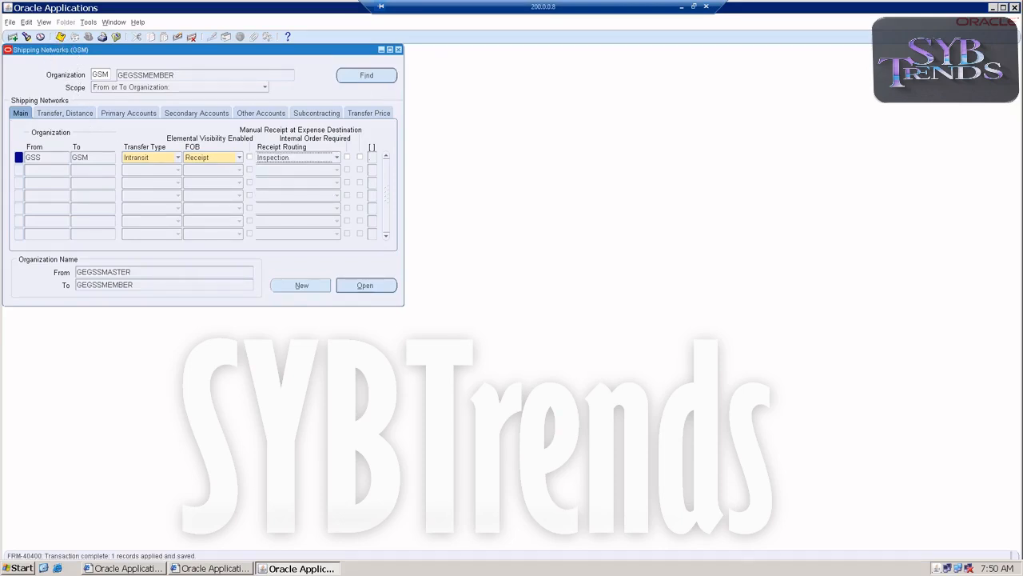
click(398, 50)
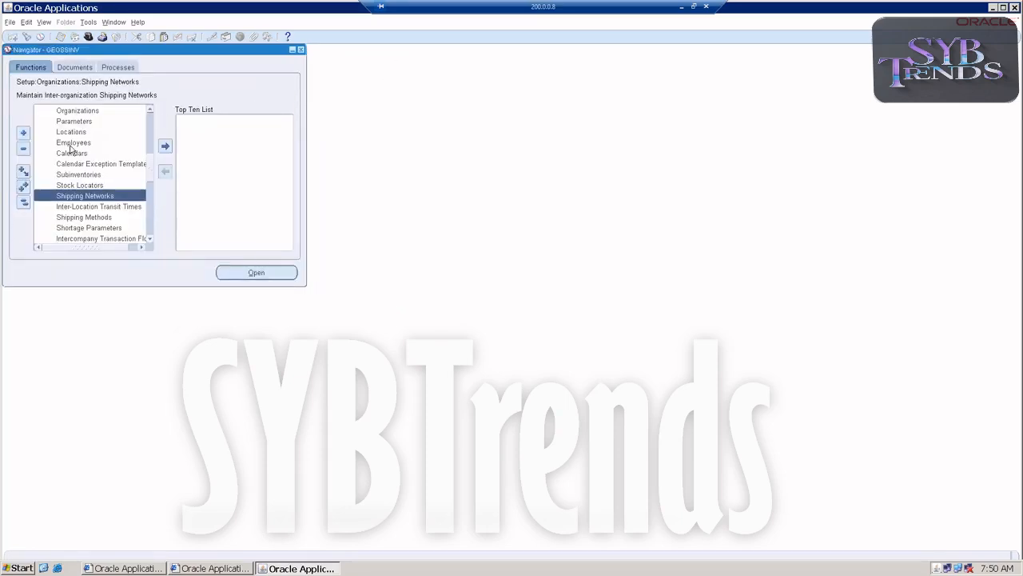
Switch the inventory organization to GSS
scroll(72, 149, up, 1)
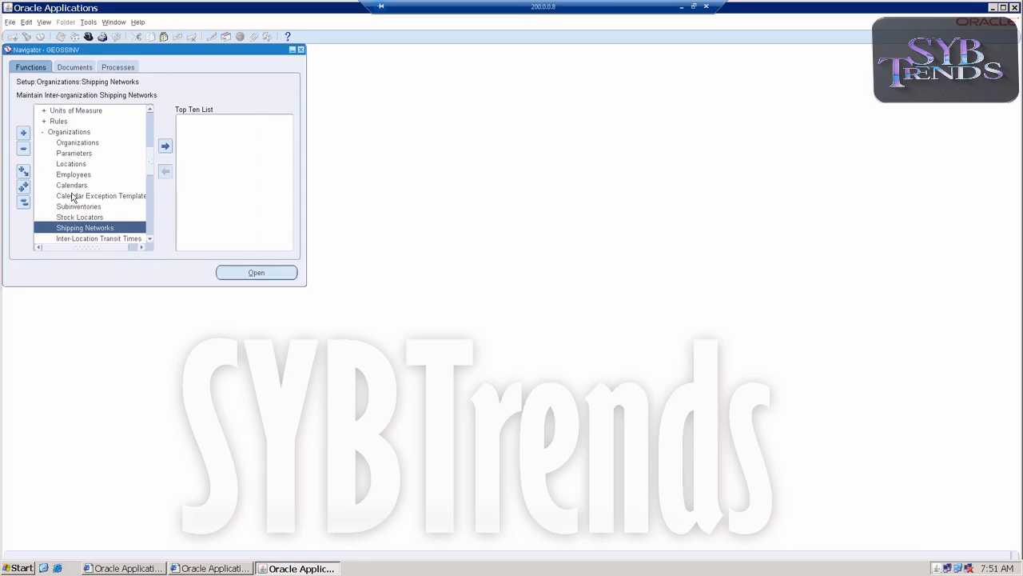
scroll(68, 163, down, 1)
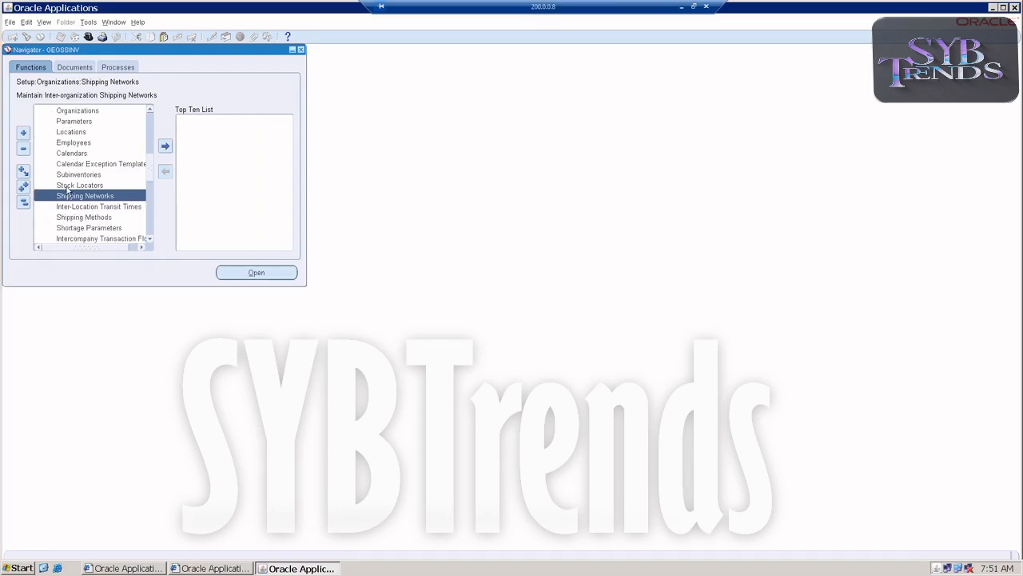
click(23, 201)
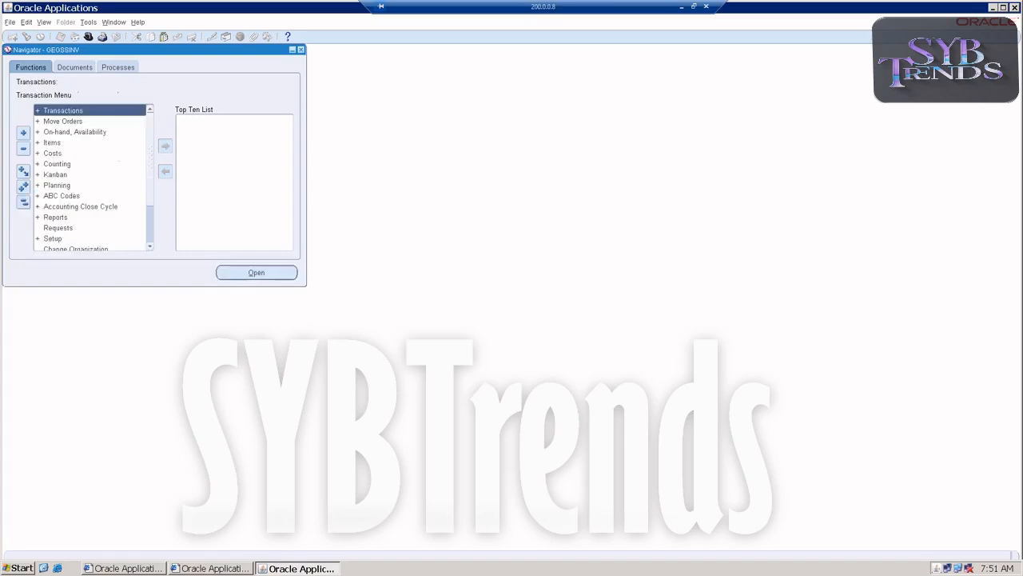
double_click(70, 249)
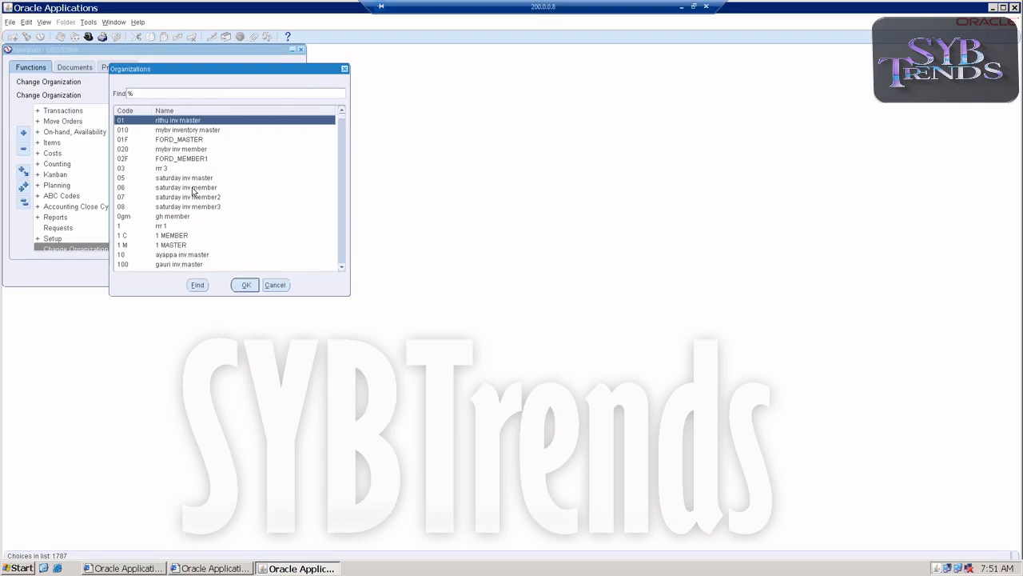
text(gss)
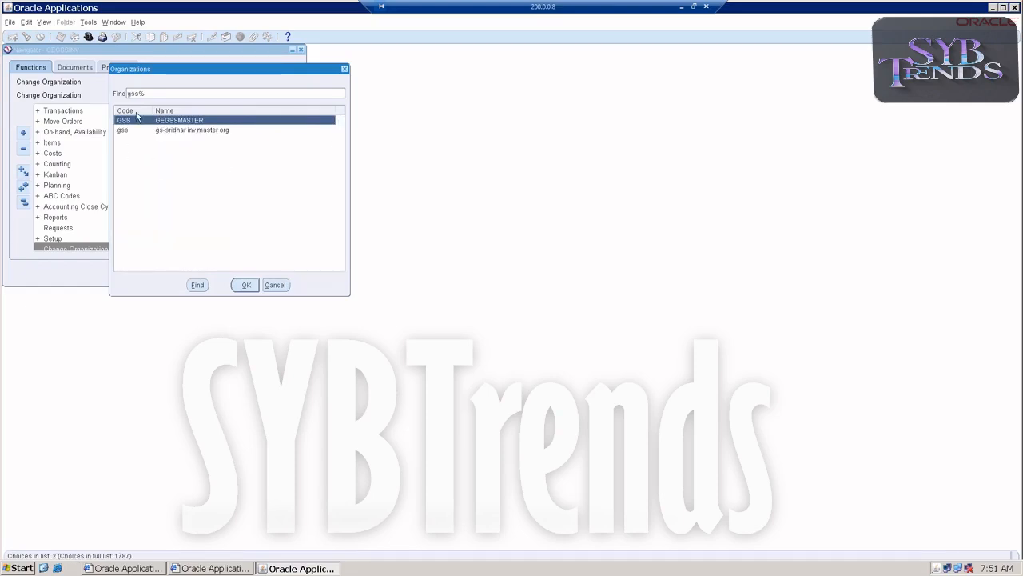
double_click(134, 122)
double_click(48, 112)
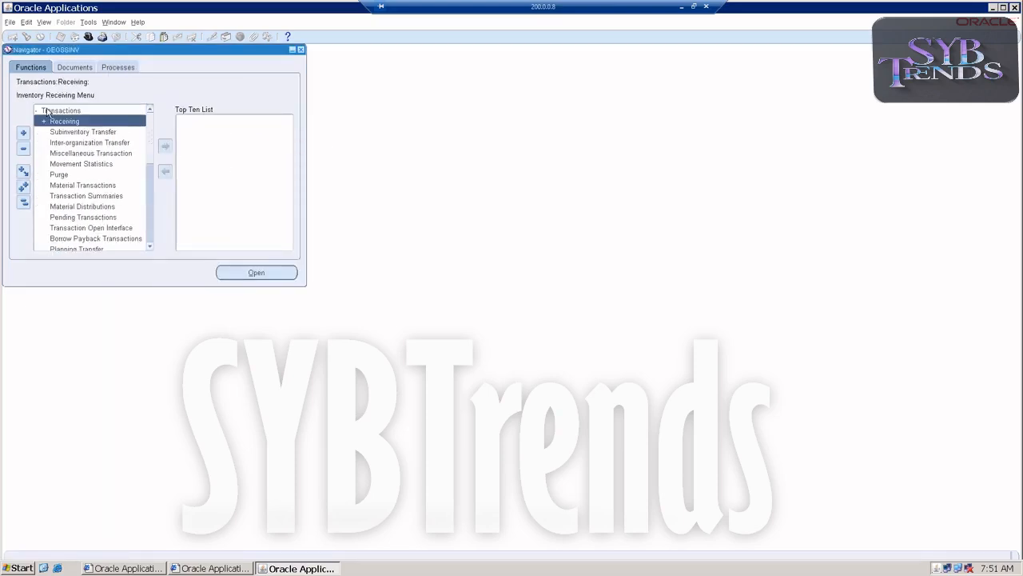
Start an intransit inter-organization shipment to GEGSSMEMBER with shipment number 523 and open its transaction lines
double_click(56, 142)
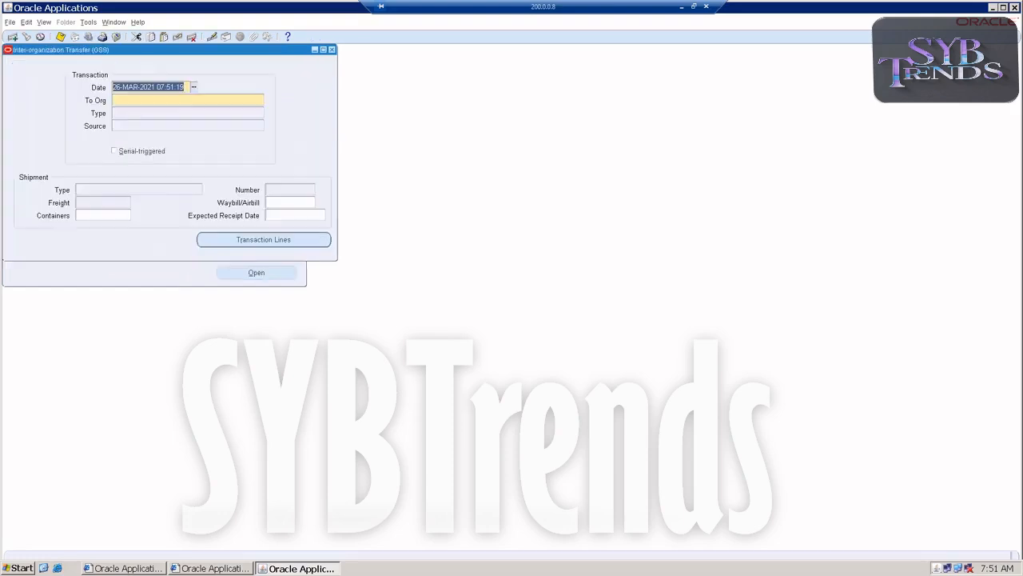
click(257, 100)
click(260, 102)
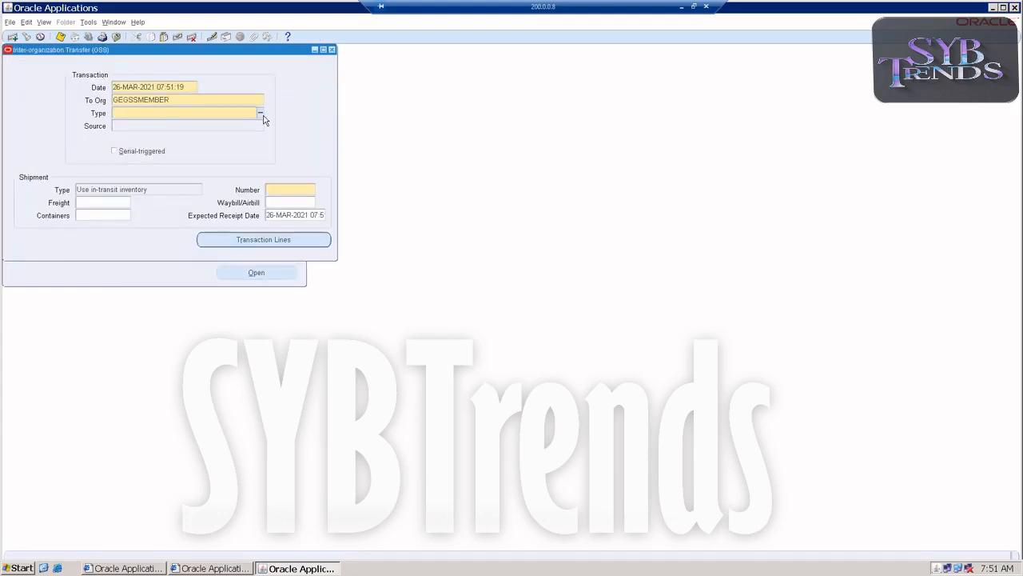
click(262, 115)
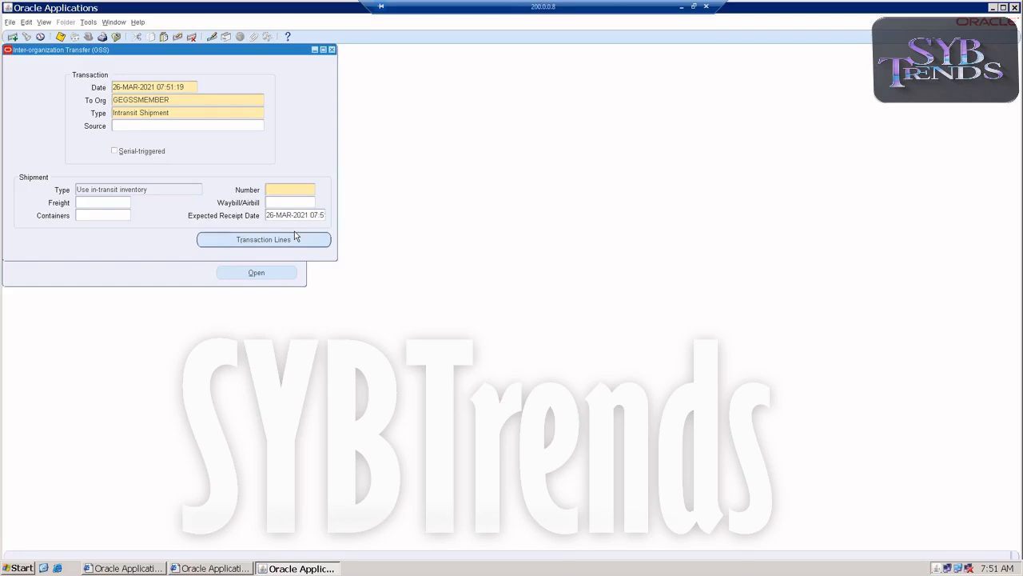
text(523)
click(273, 240)
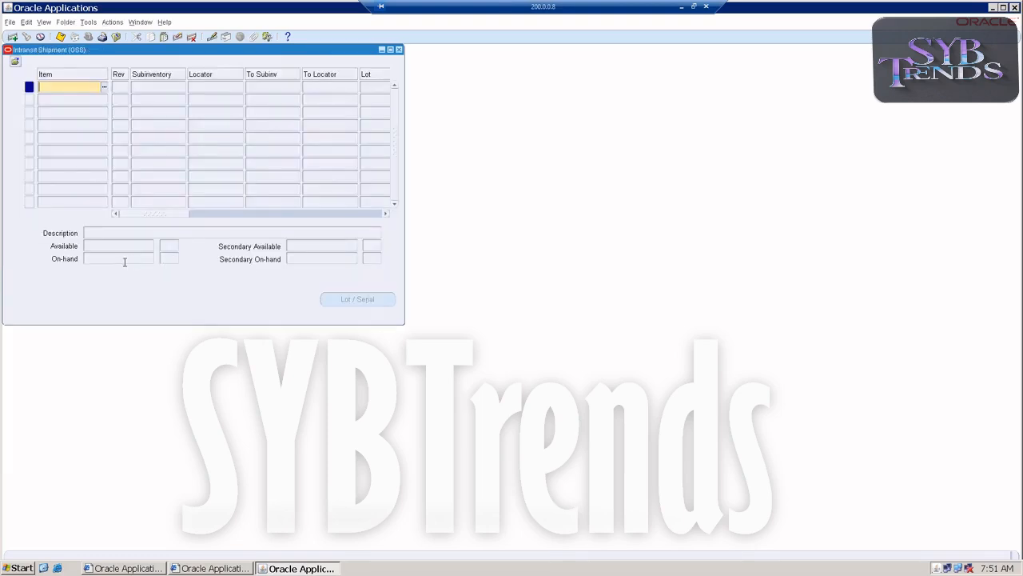
Enter item GEGSSNEW on the shipment line, shipping from subinventory Stores
text(GEGSSNEW)
key(Tab)
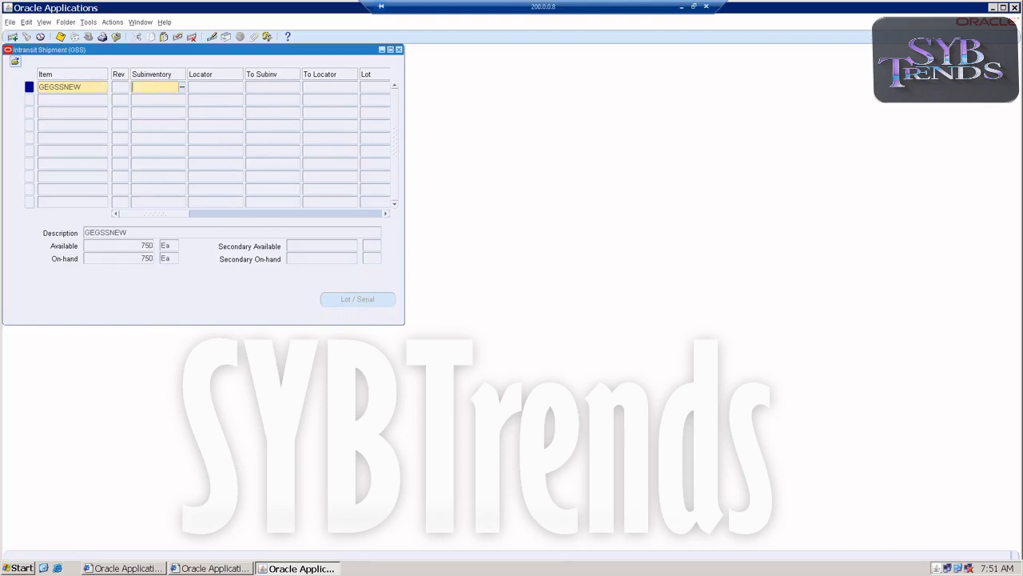
click(182, 89)
click(146, 173)
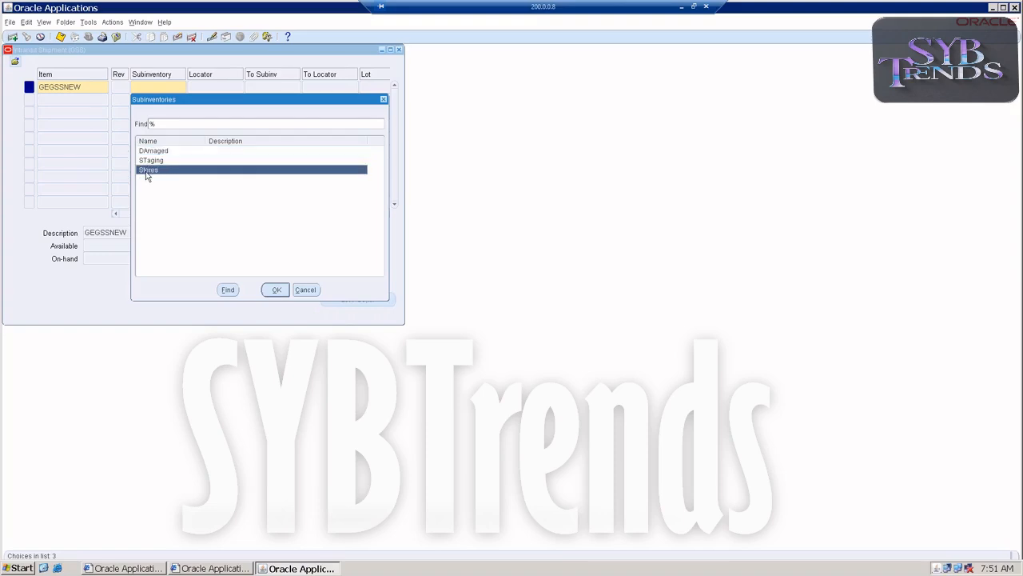
double_click(147, 170)
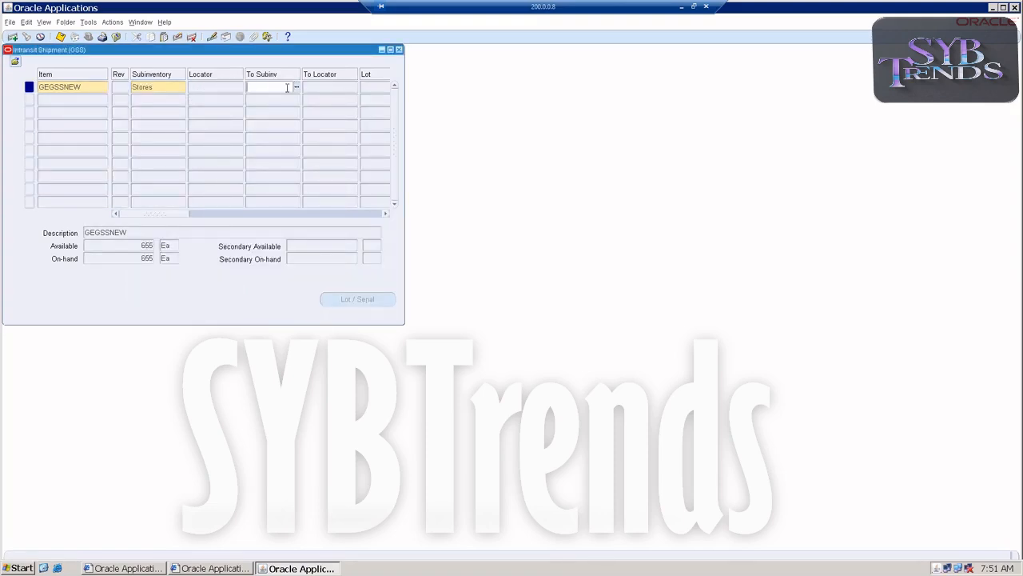
Set the shipped quantity to 150, save the shipment and close the transfer forms
drag(171, 216, 218, 214)
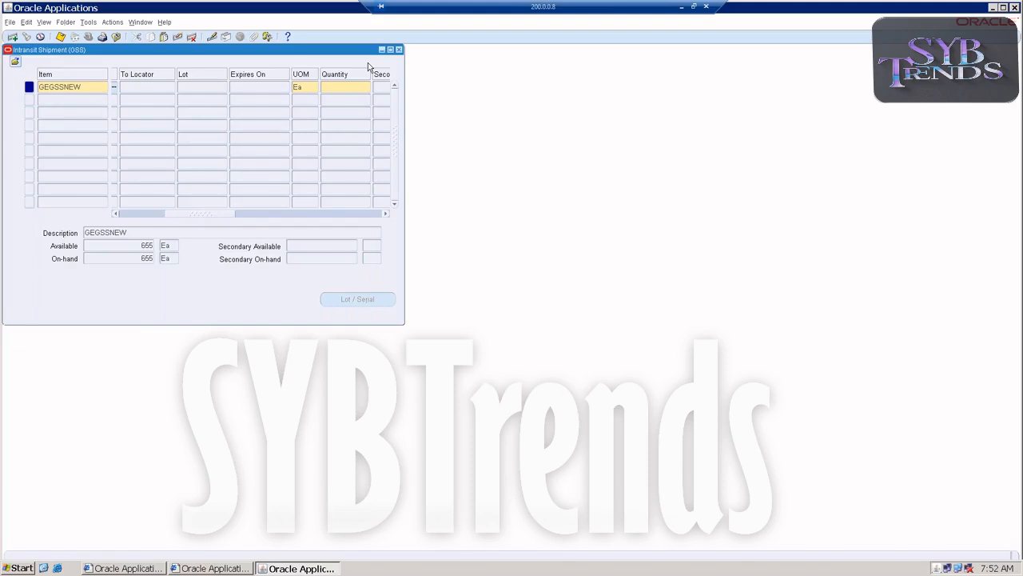
click(342, 86)
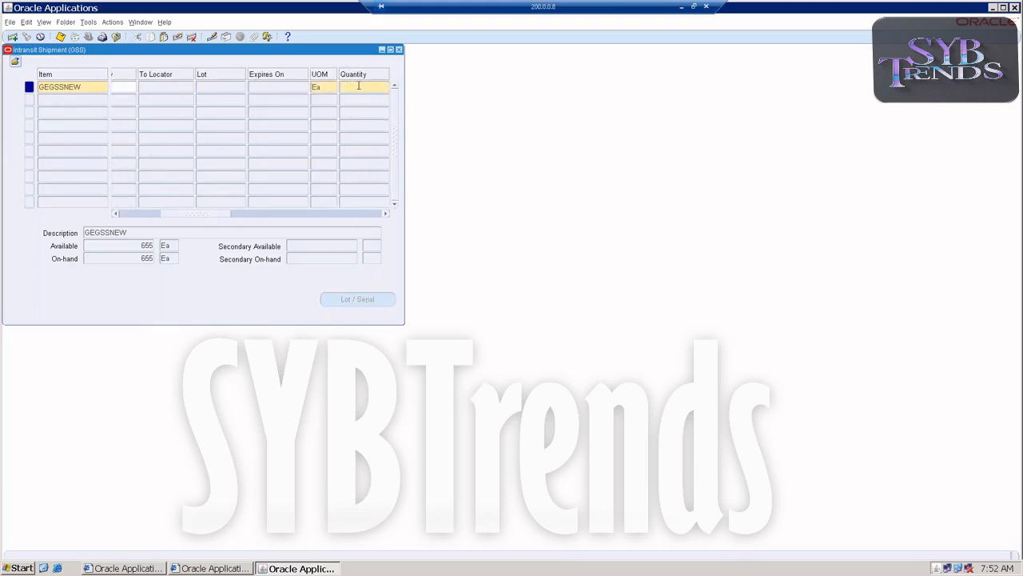
text(150)
key(Tab)
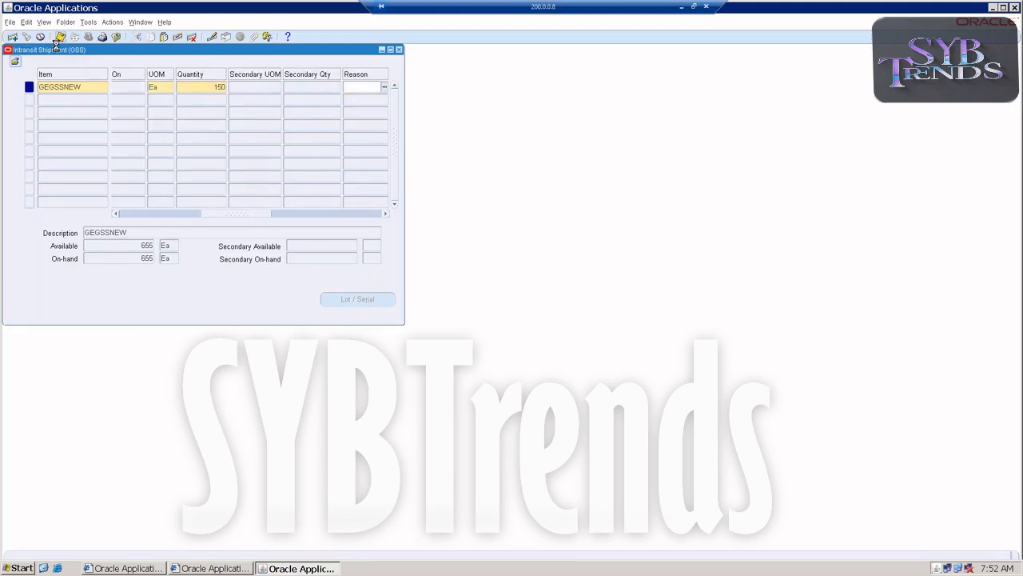
click(58, 38)
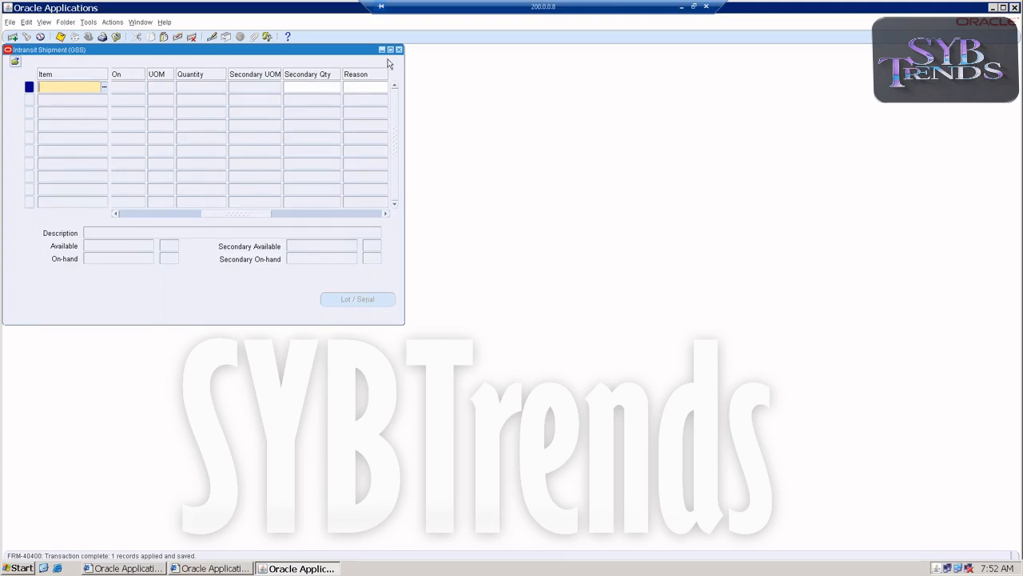
click(399, 49)
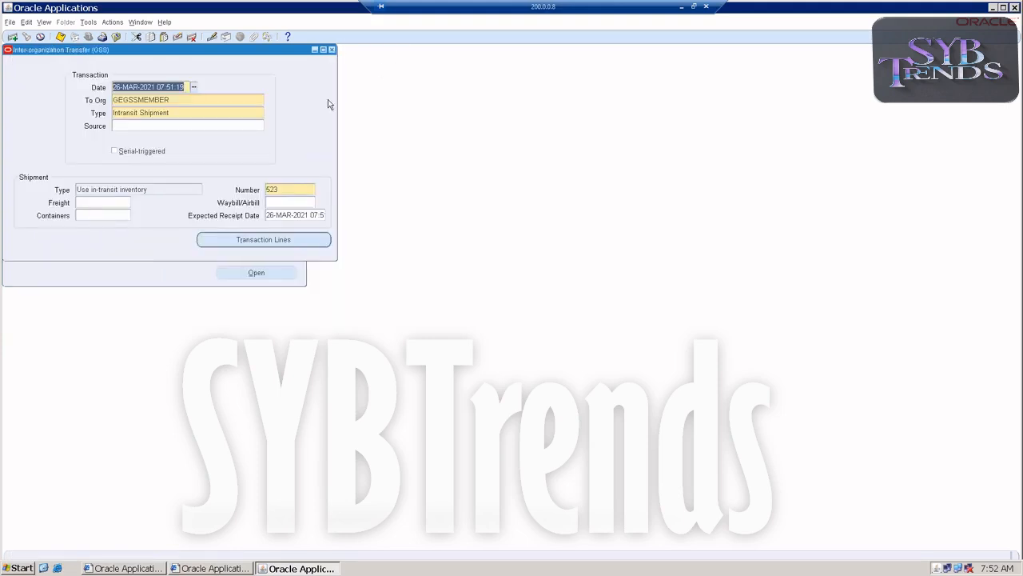
click(332, 50)
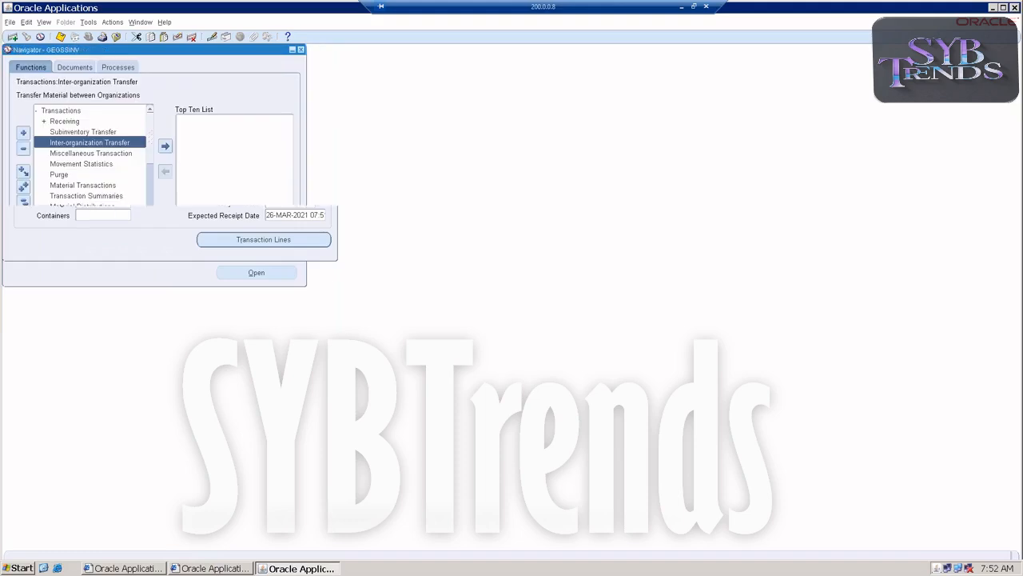
Switch the inventory organization to GSM
click(301, 50)
click(546, 316)
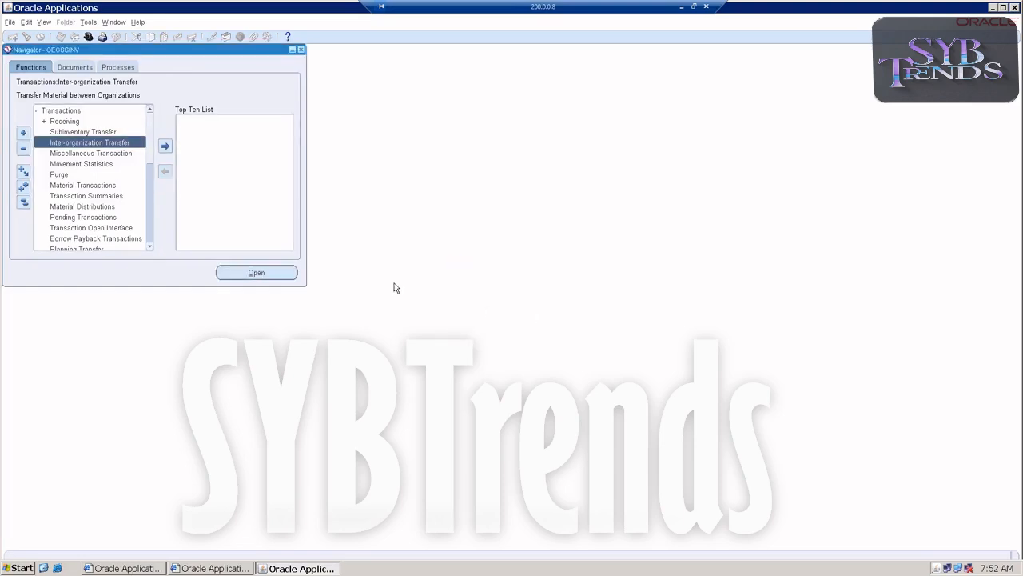
double_click(46, 111)
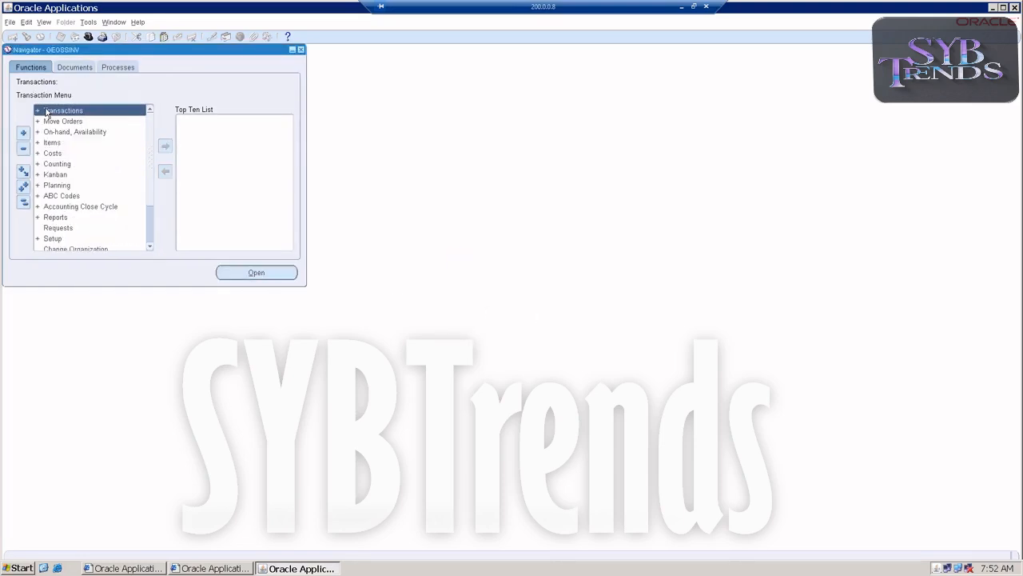
click(57, 249)
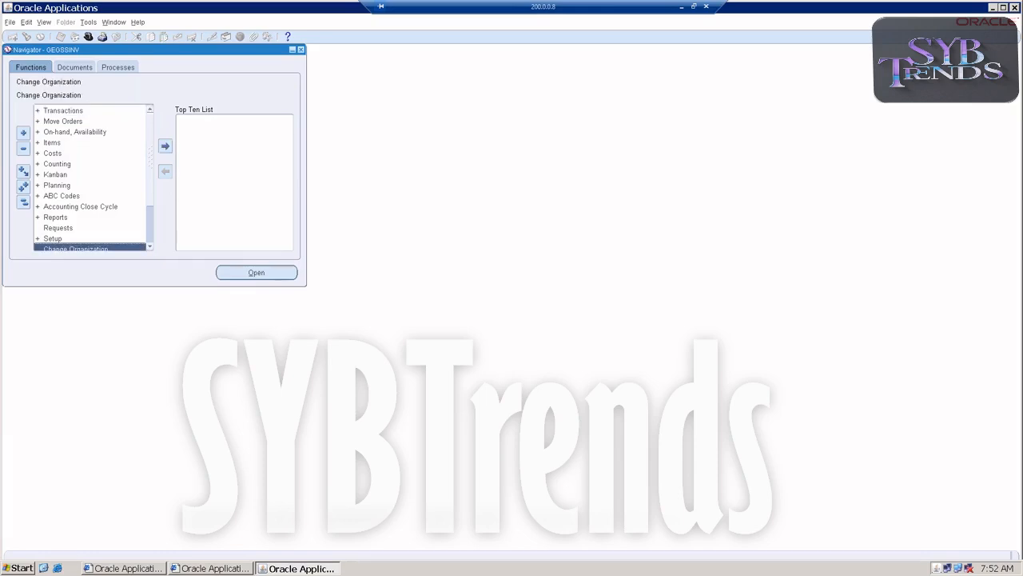
text(gs1)
double_click(58, 114)
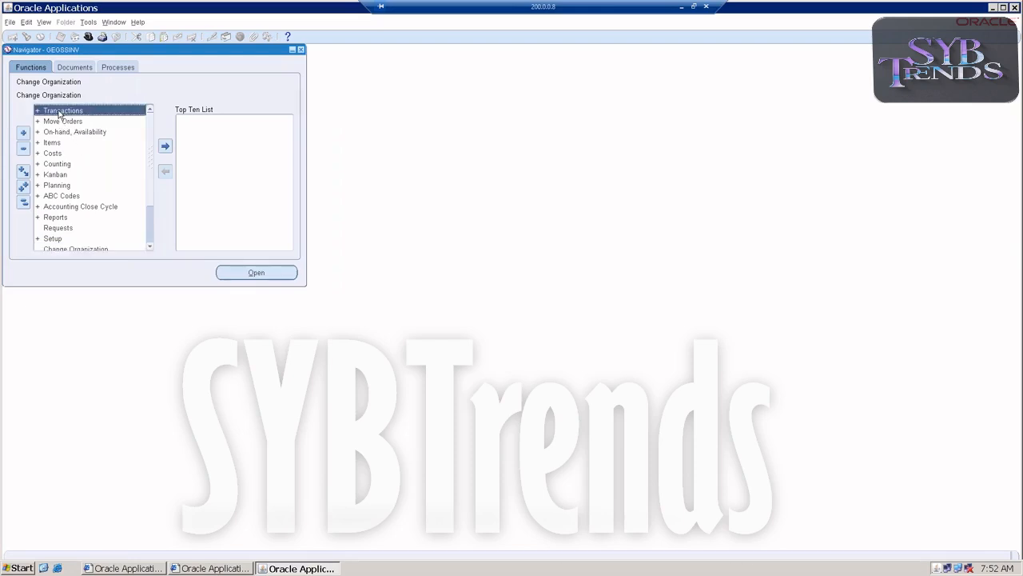
Open Receipts and find the expected receipts for shipment 523
double_click(57, 123)
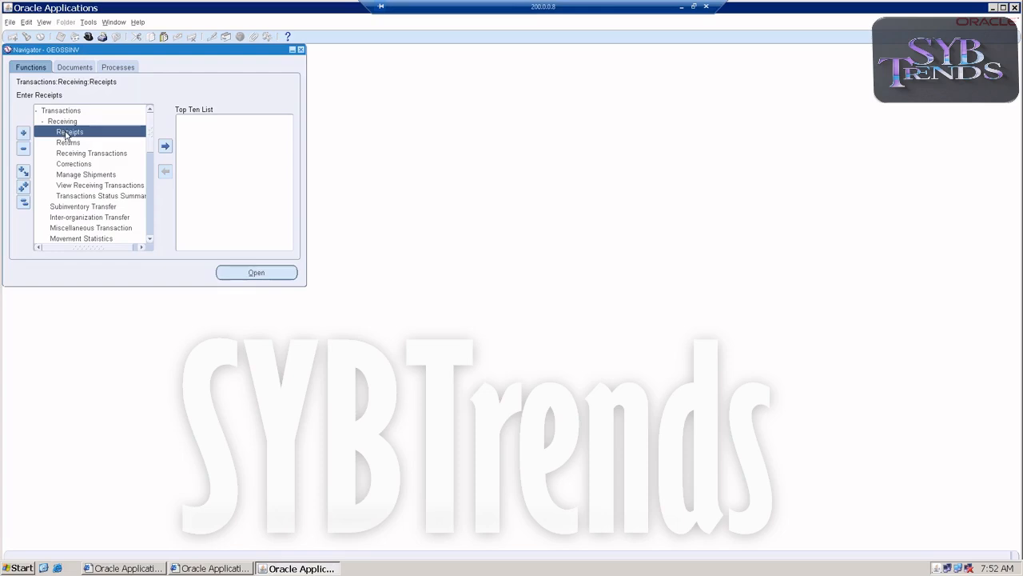
scroll(65, 136, down, 1)
scroll(66, 136, up, 1)
double_click(70, 133)
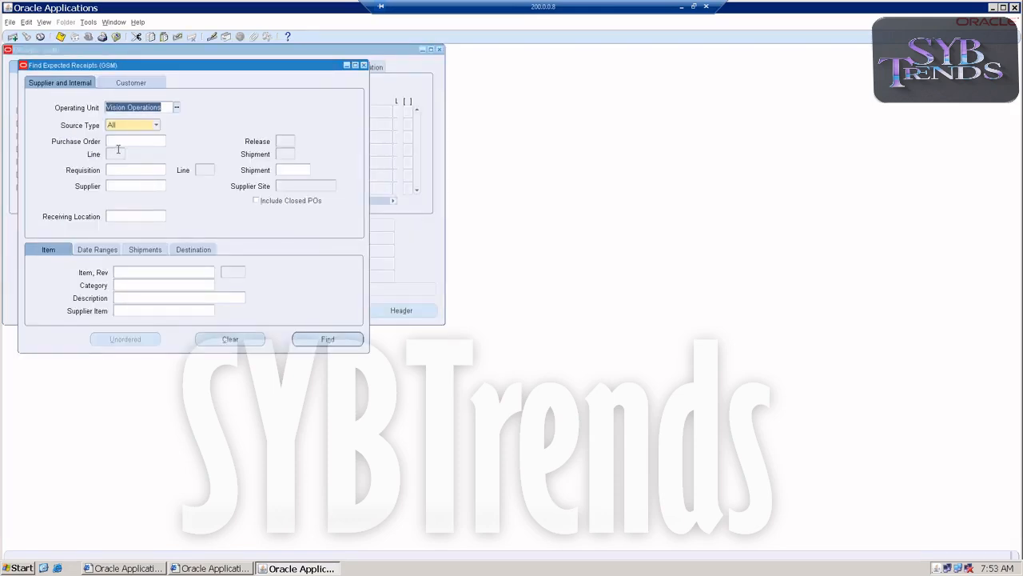
click(136, 141)
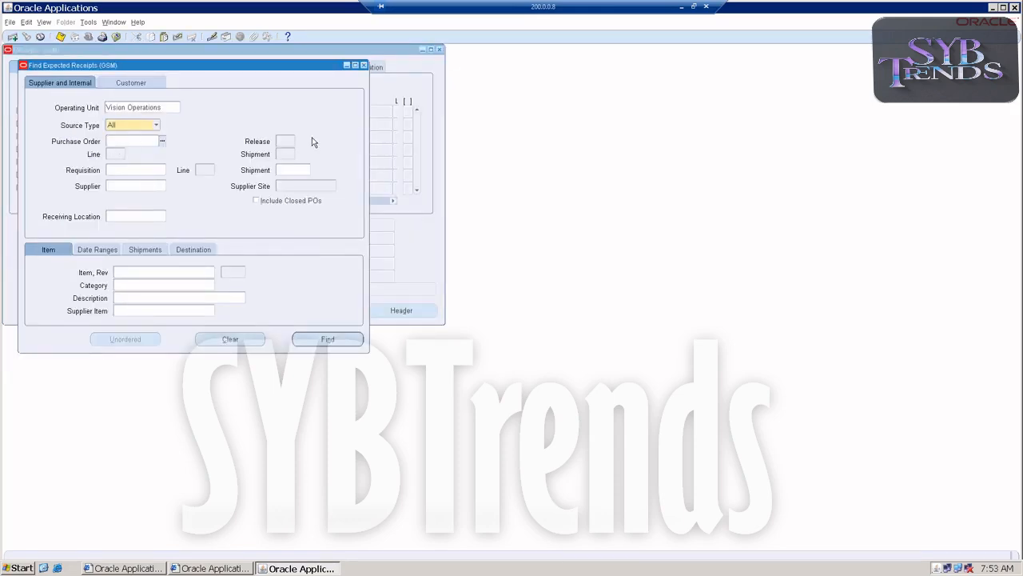
click(291, 169)
text(523)
key(Tab)
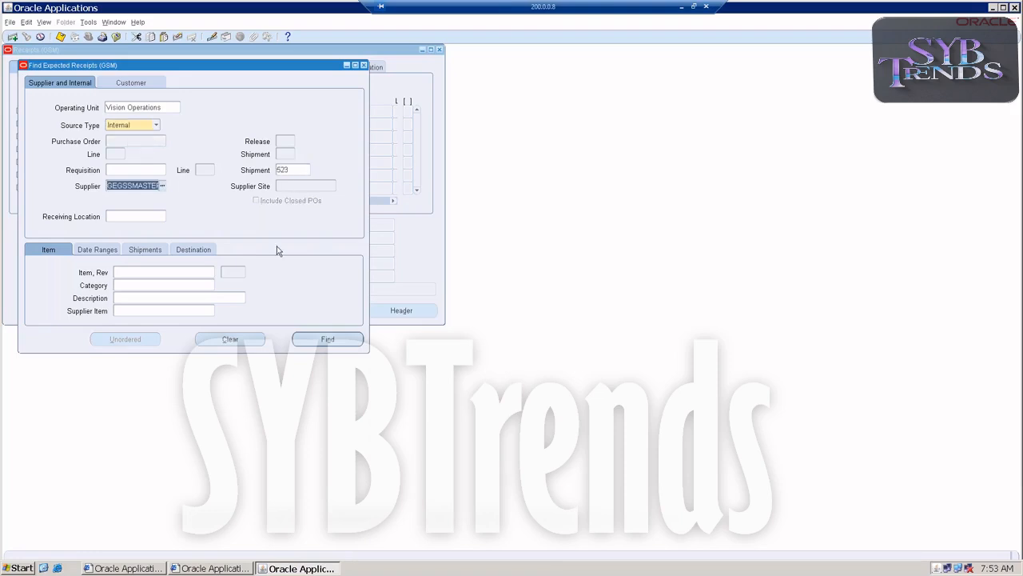
click(320, 339)
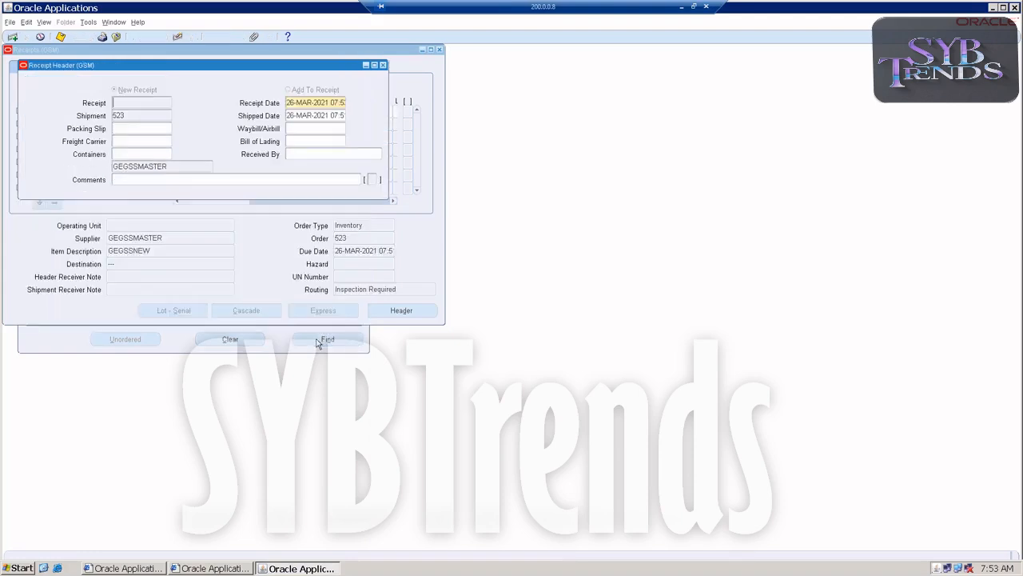
Receive the GEGSSNEW line of 150 Each, save the receipt and close the form
click(384, 64)
click(195, 111)
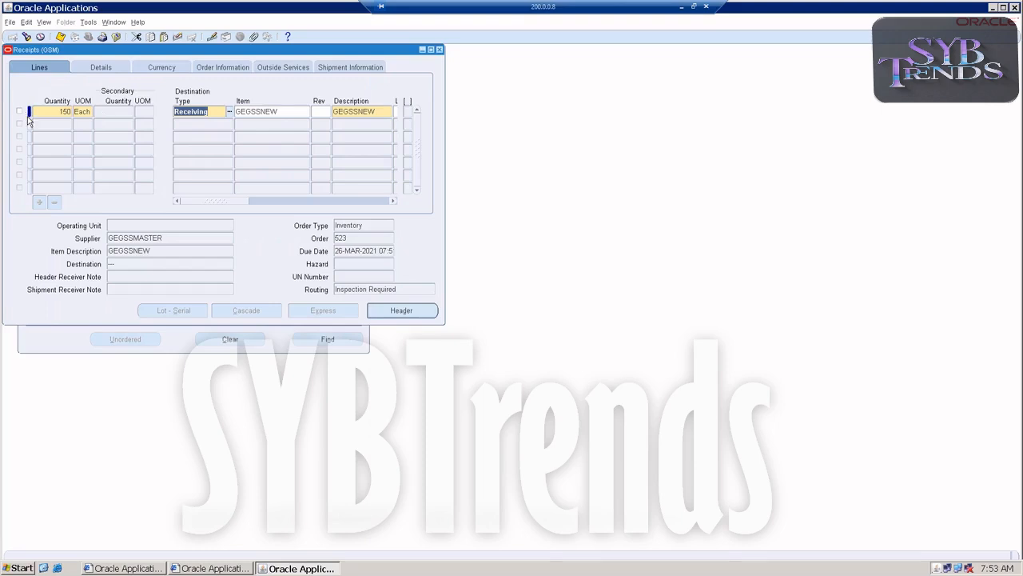
key(ctrl+s)
click(19, 111)
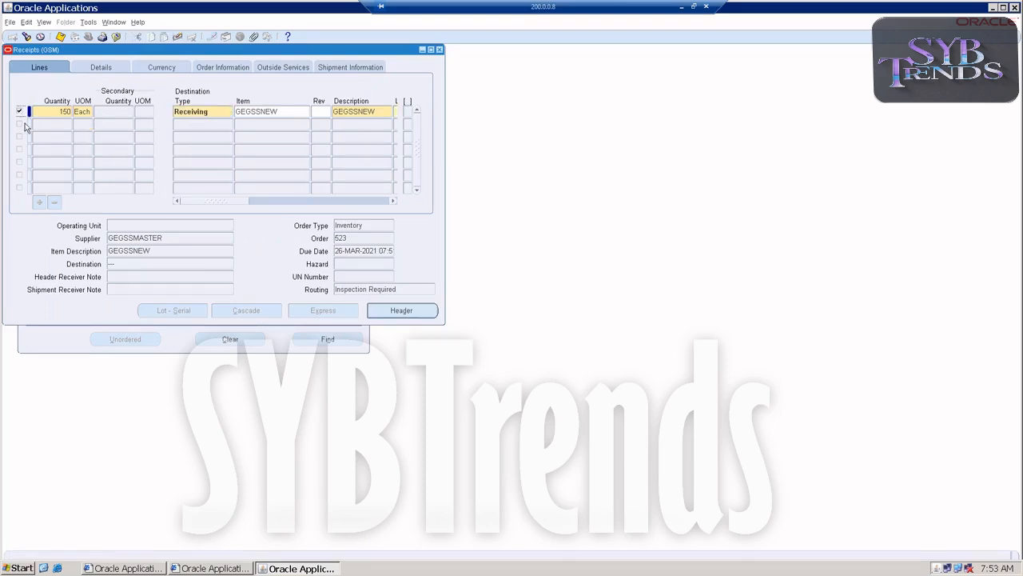
key(ctrl+s)
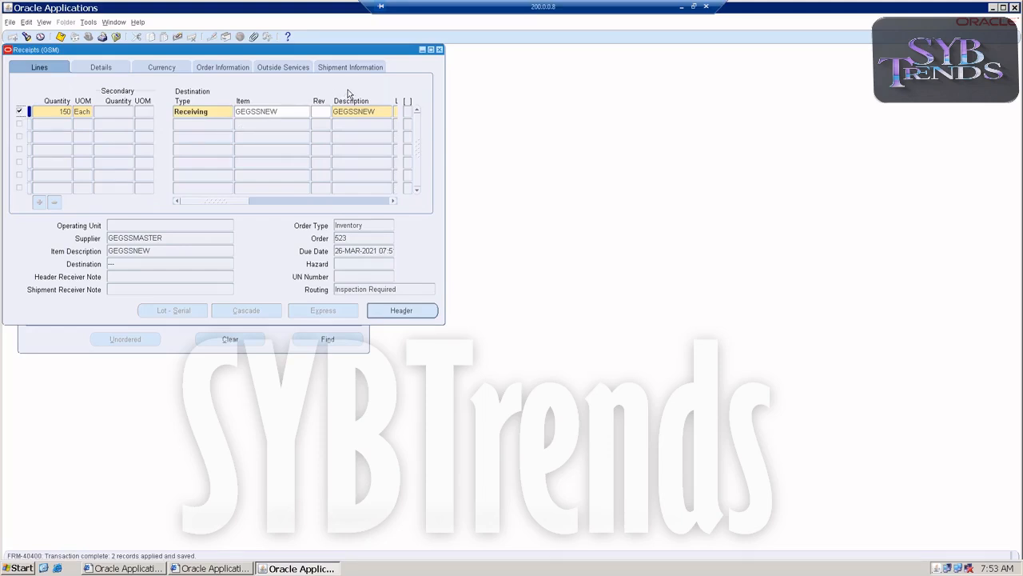
click(439, 49)
Open Receiving Transactions and find the transactions for shipment 523
click(86, 153)
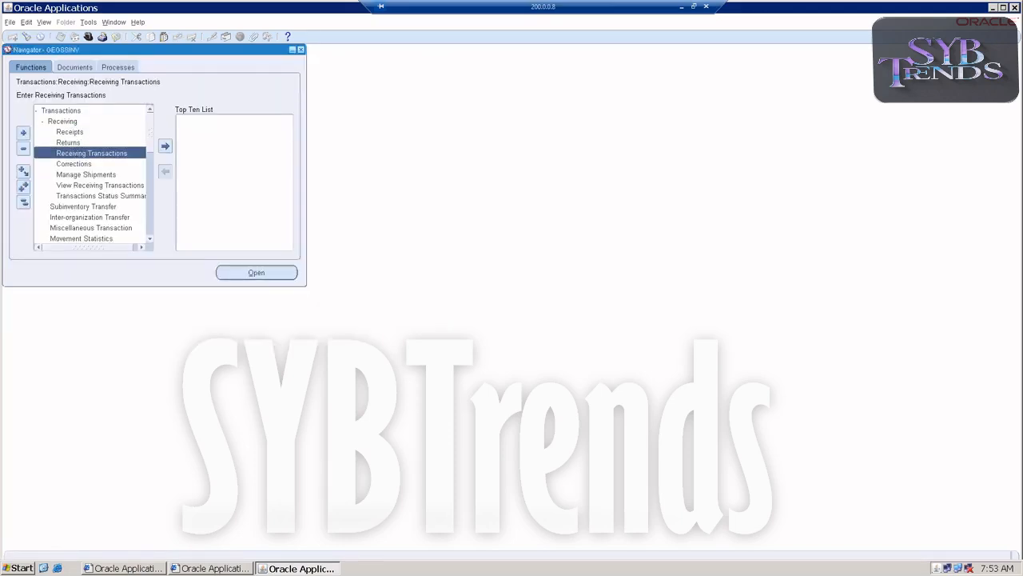
double_click(85, 153)
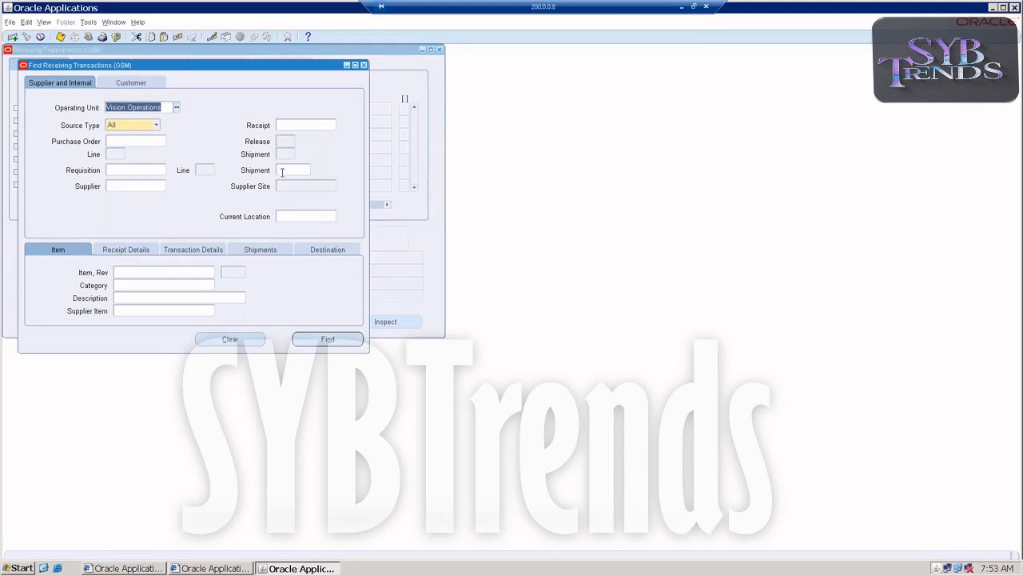
click(279, 170)
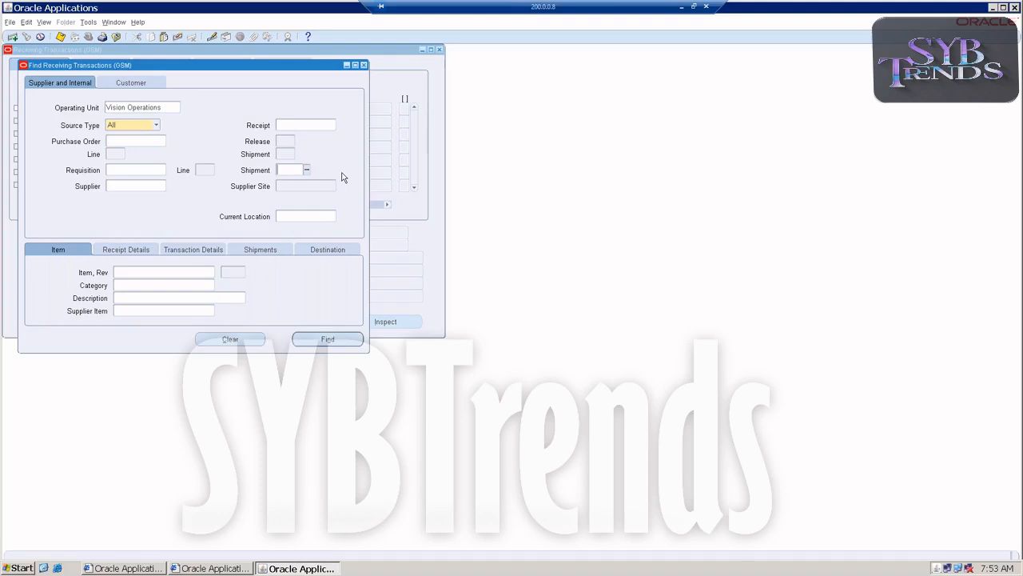
text(523)
key(Tab)
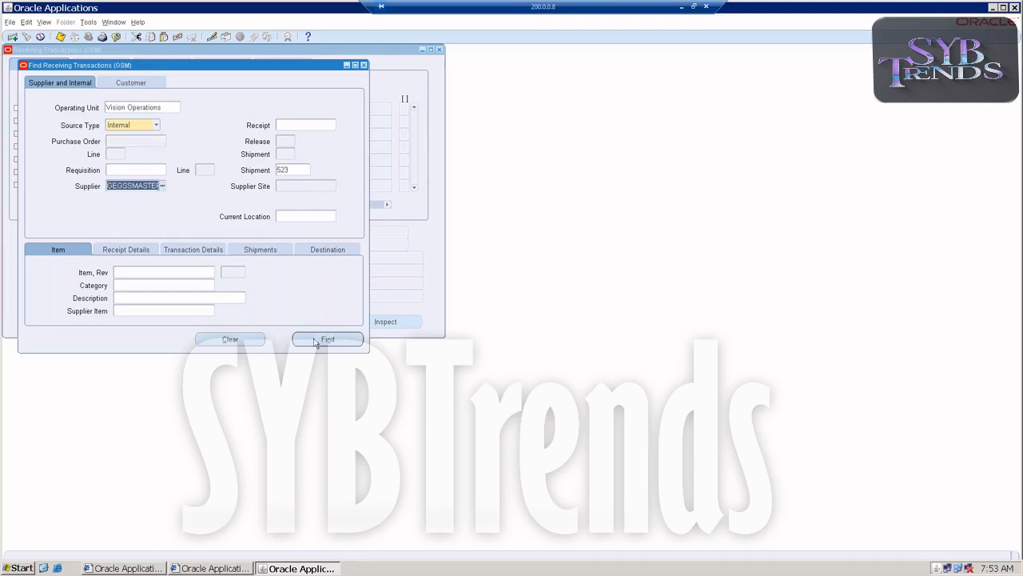
click(322, 339)
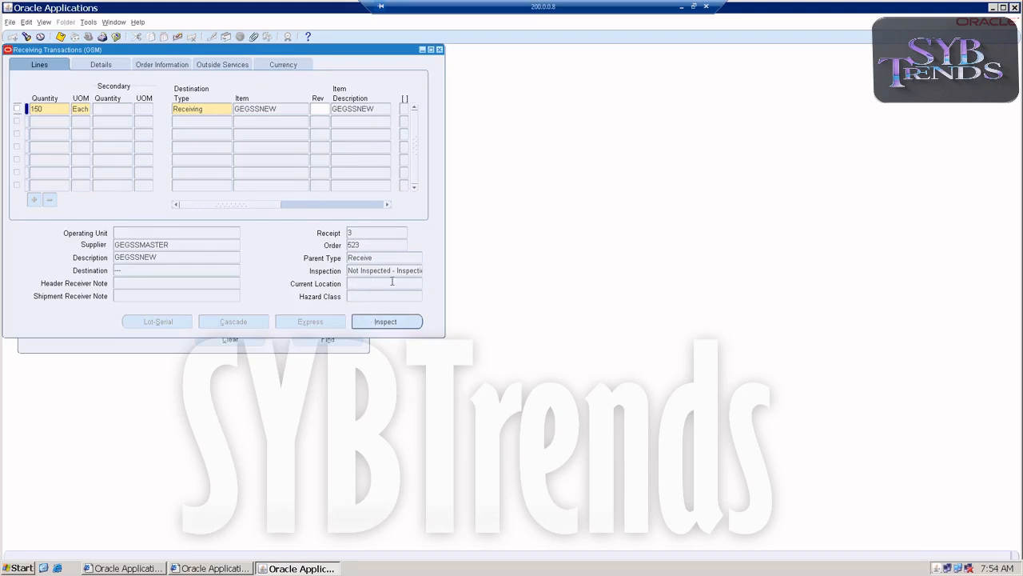
Check the line's inspection status and open inspection for the received GEGSSNEW line
click(370, 271)
drag(417, 271, 429, 273)
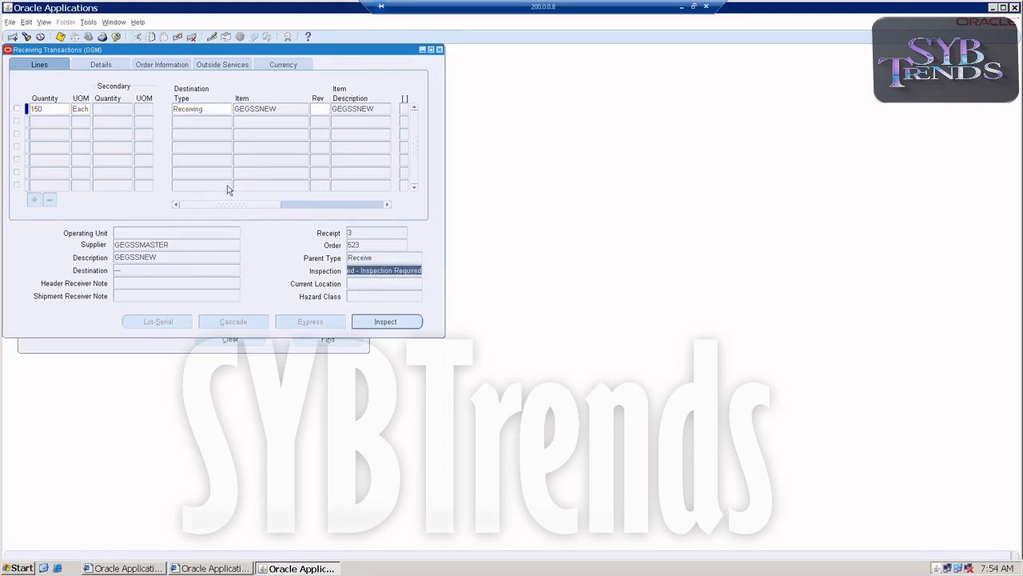
click(182, 109)
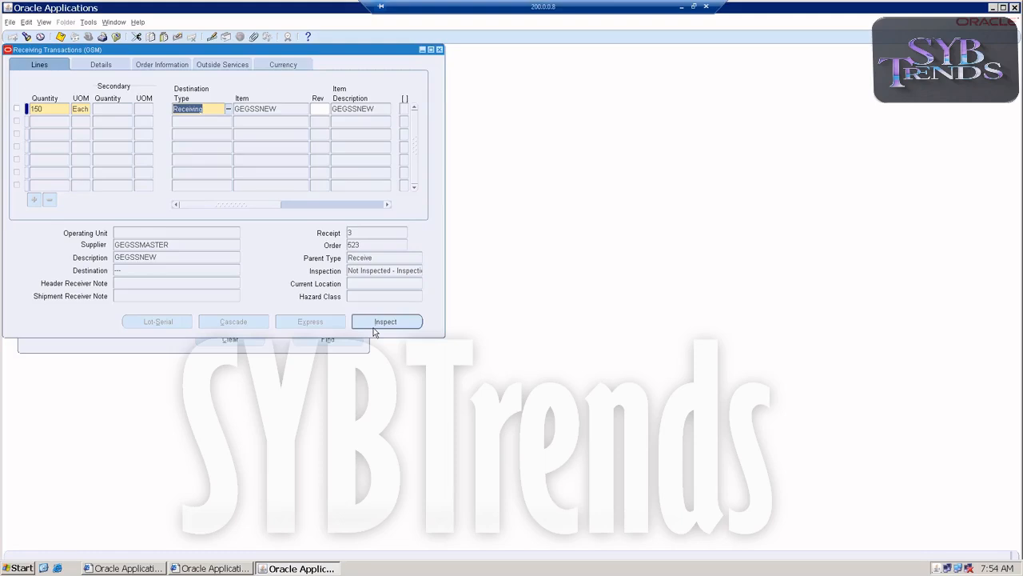
click(373, 327)
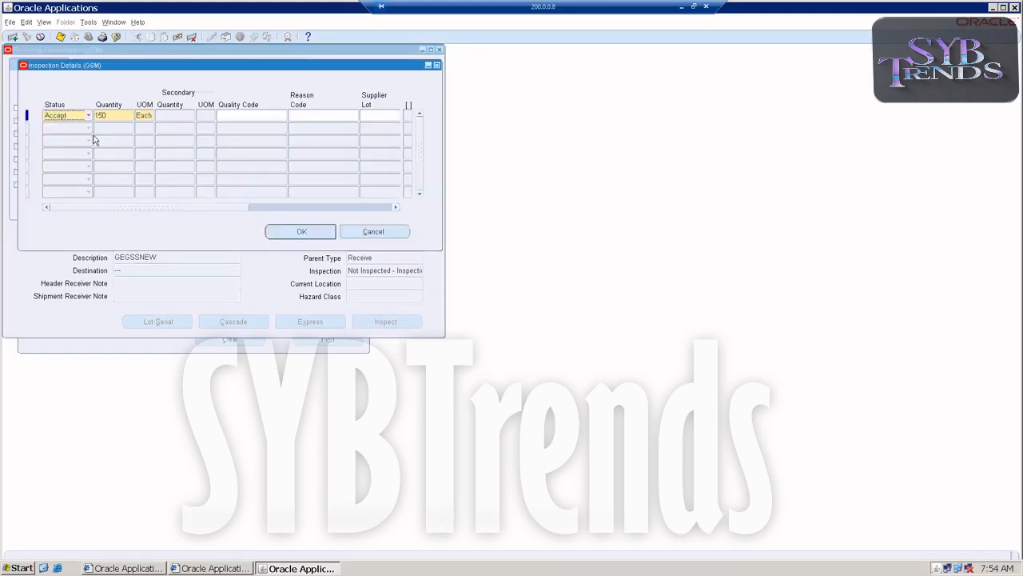
Accept 140 Each in the inspection details and add a second line with status Reject
double_click(115, 114)
text(140)
key(Tab)
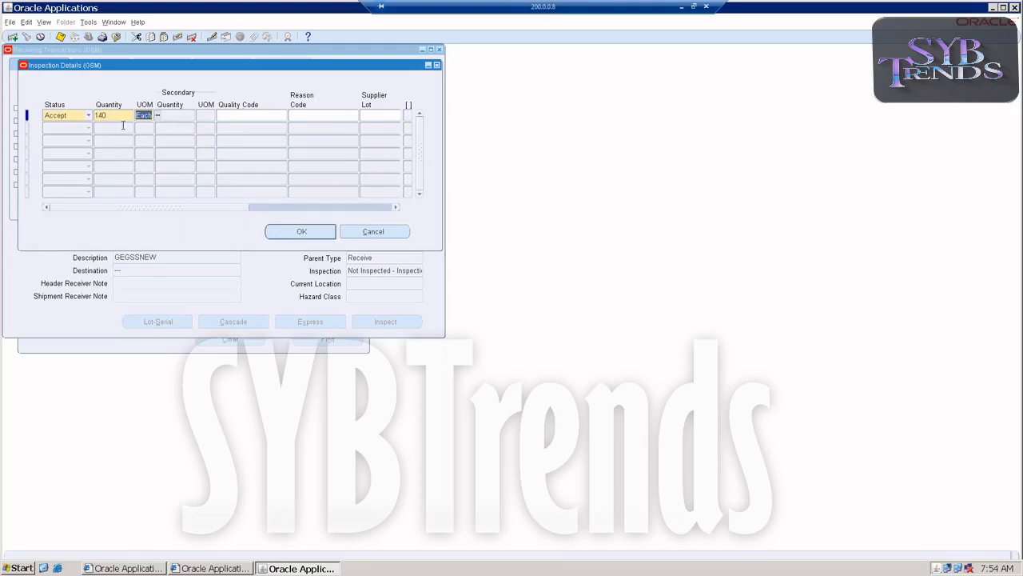
click(89, 129)
click(88, 129)
click(80, 140)
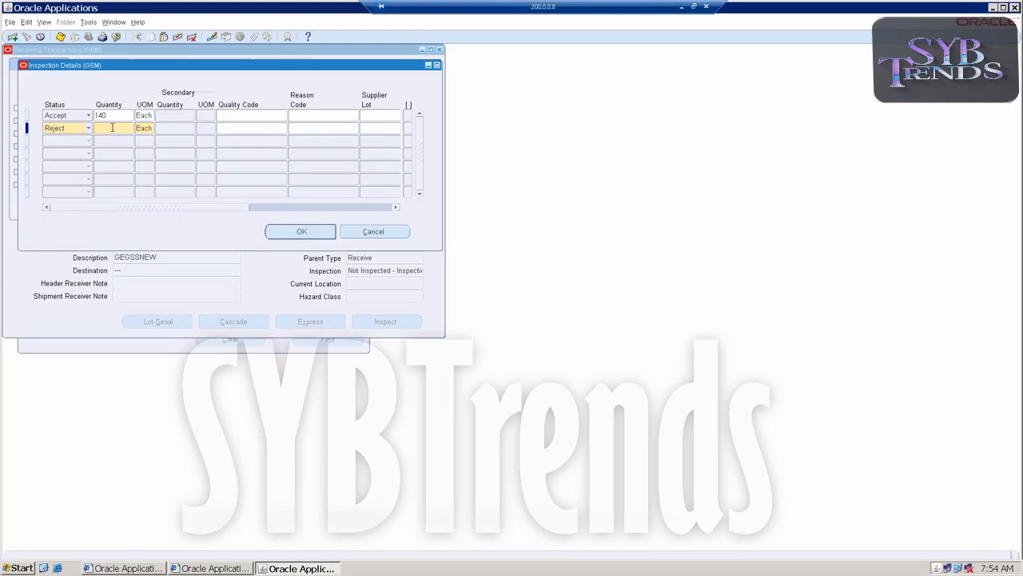
Reject 10 Each in the inspection details, confirm the inspection, then save and close the Receiving Transactions form
text(0)
key(Tab)
click(298, 233)
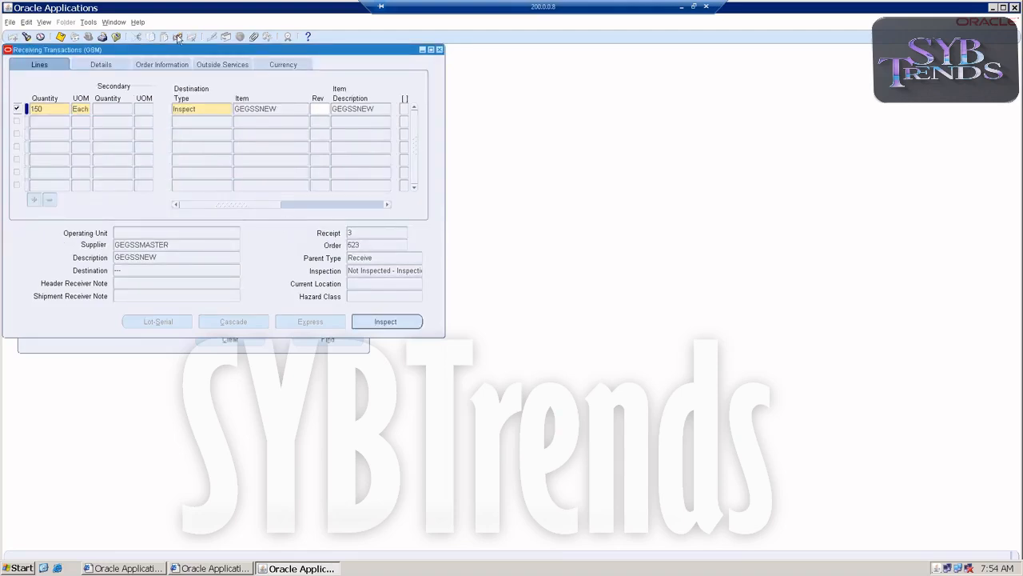
click(61, 37)
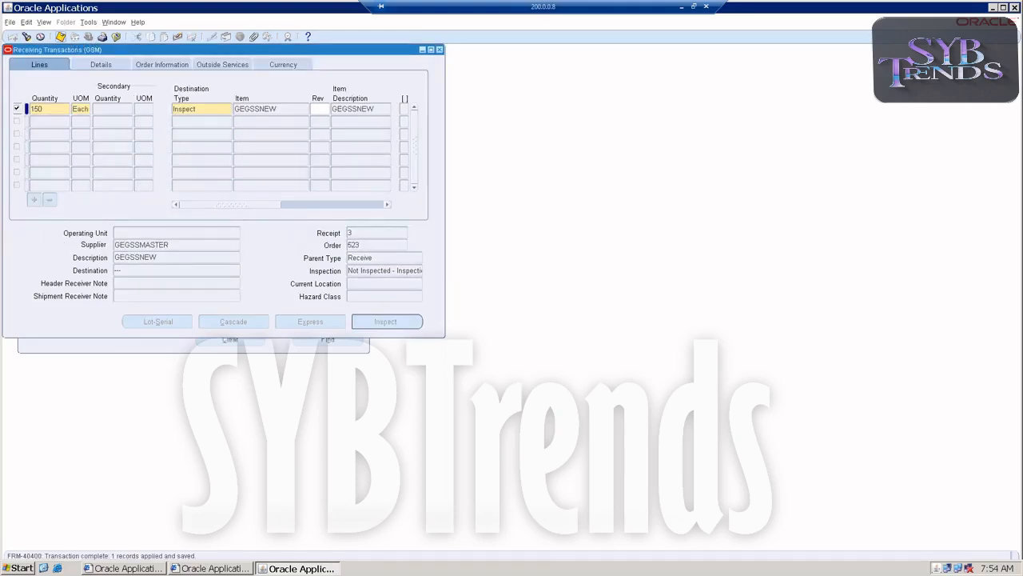
click(439, 50)
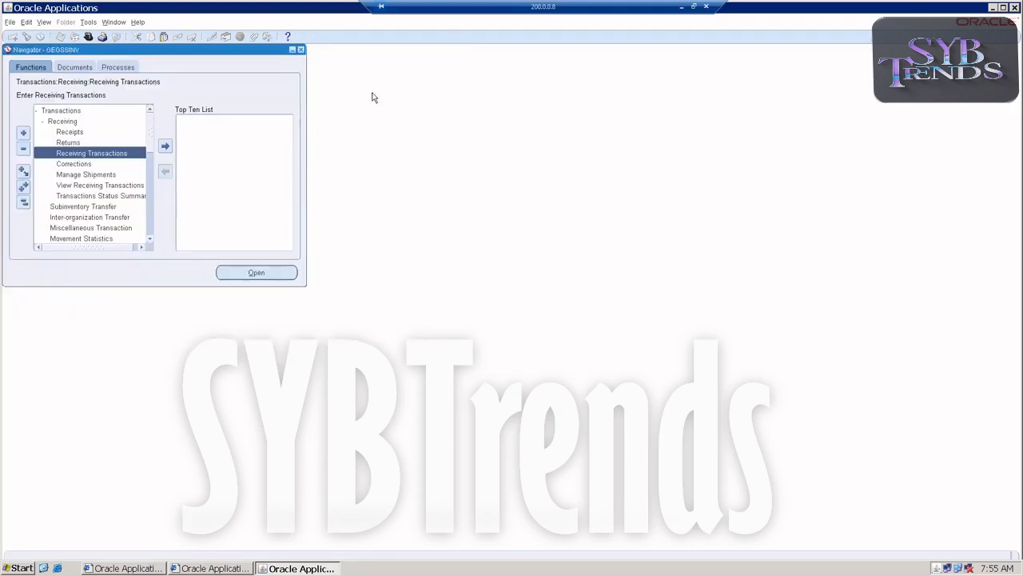
Reopen Receiving Transactions and find the transactions for shipment 523
double_click(119, 155)
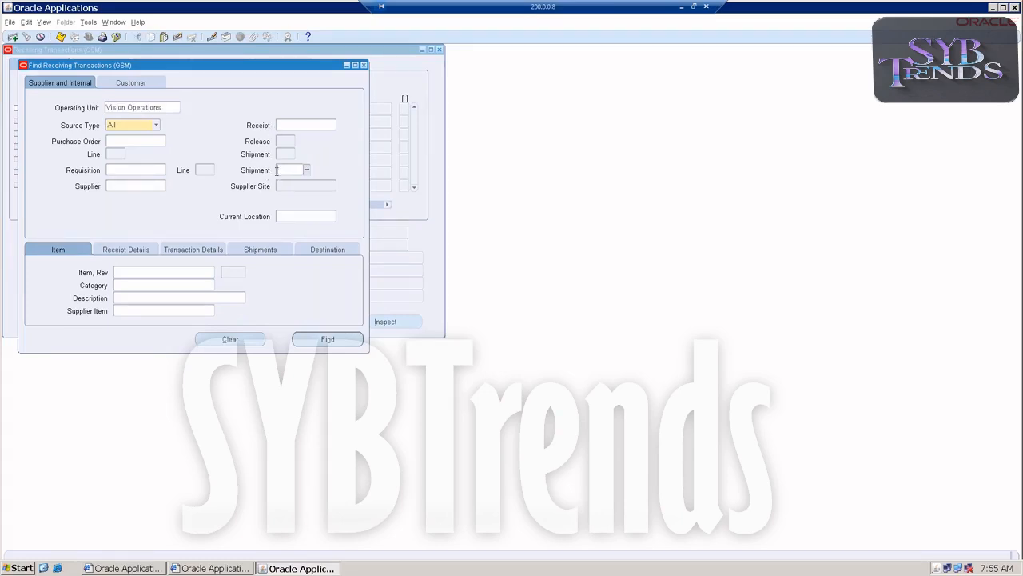
text(623)
key(Tab)
click(297, 344)
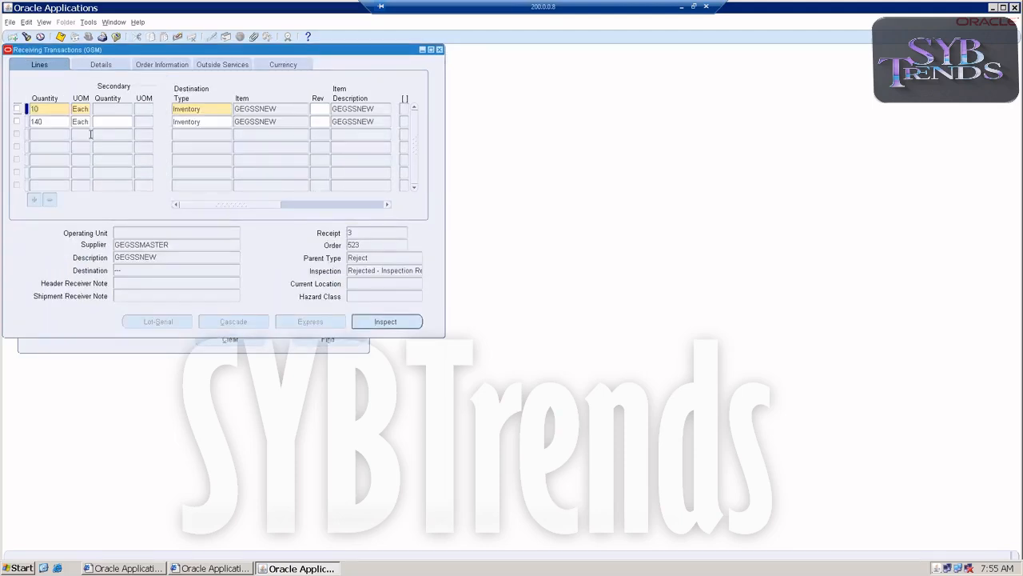
Deliver the accepted 140 Each line to subinventory Store1, then save and close the form
click(213, 121)
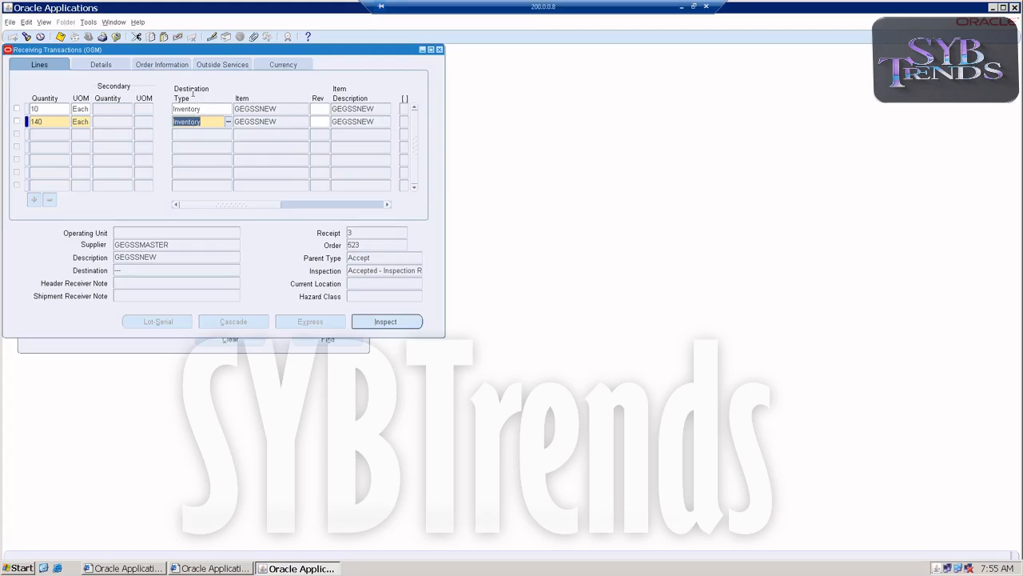
click(17, 121)
drag(217, 204, 294, 207)
click(326, 119)
click(363, 121)
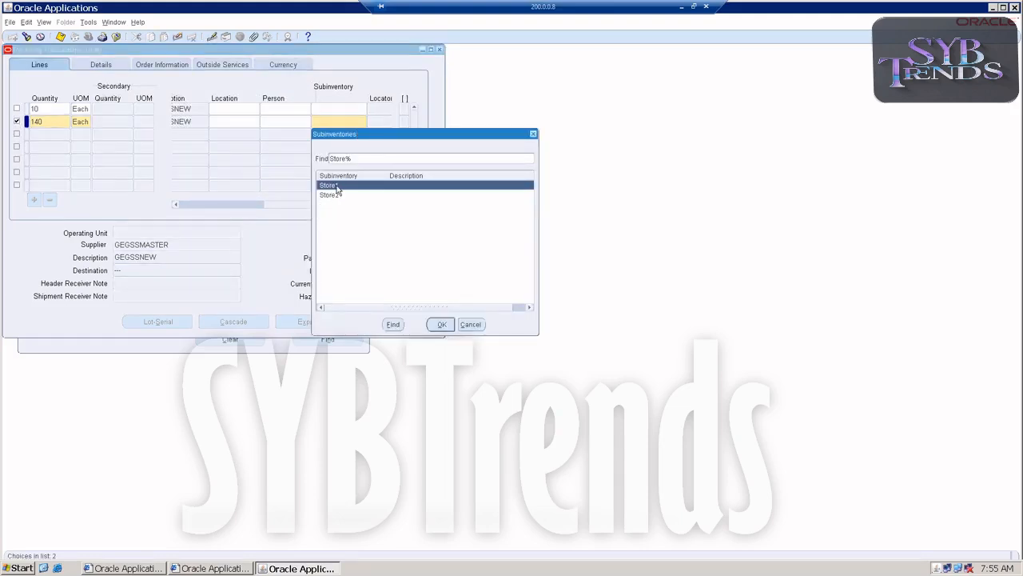
double_click(335, 186)
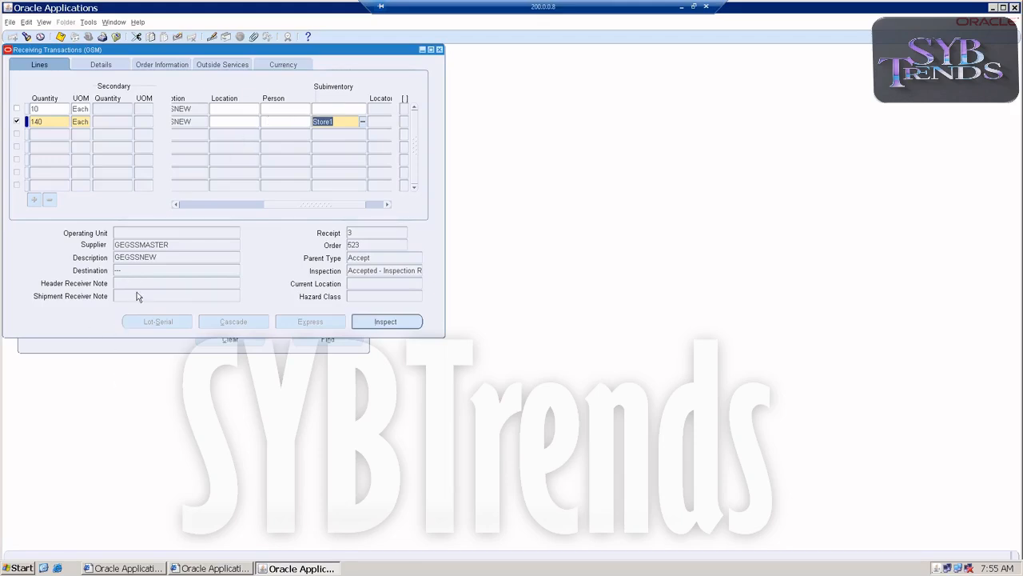
click(60, 36)
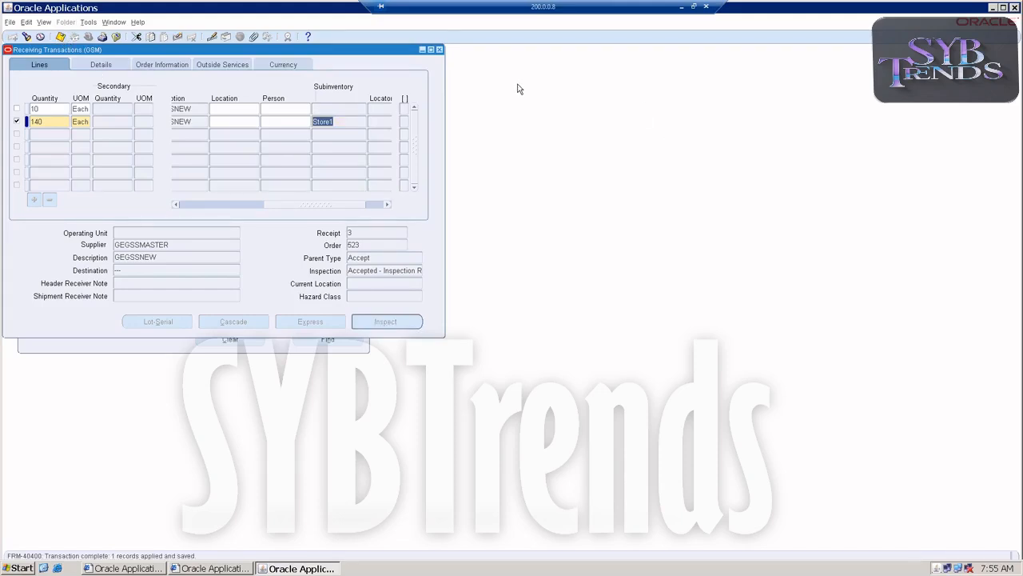
click(440, 50)
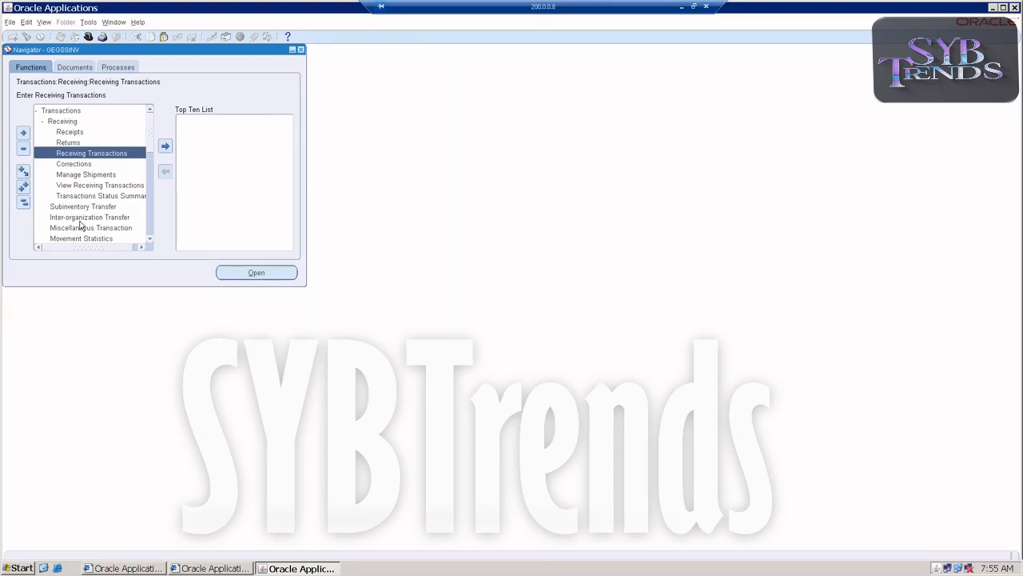
Switch to the Excel notes workbook and enter the heading Source in cell M299
click(53, 112)
double_click(53, 111)
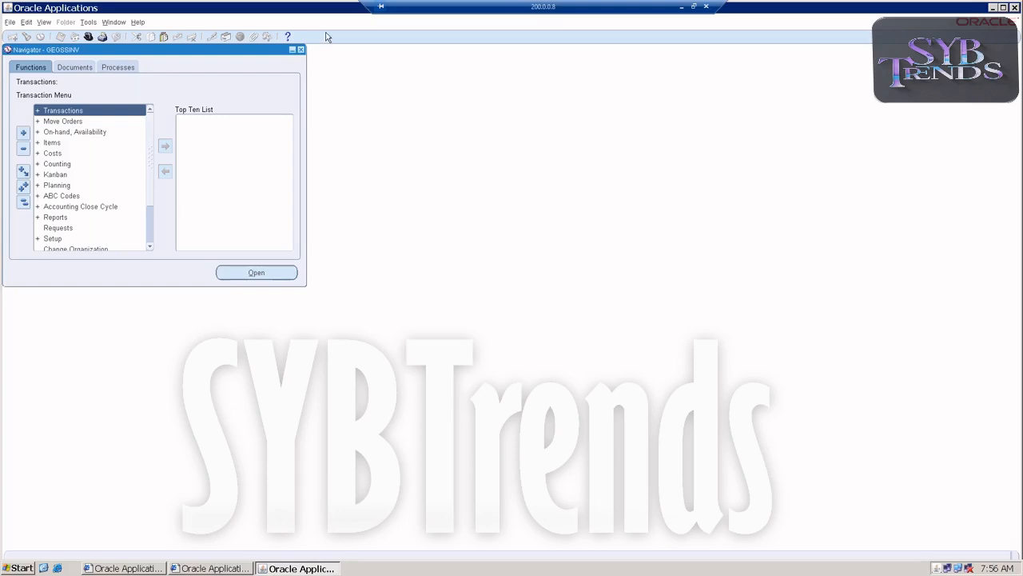
click(682, 7)
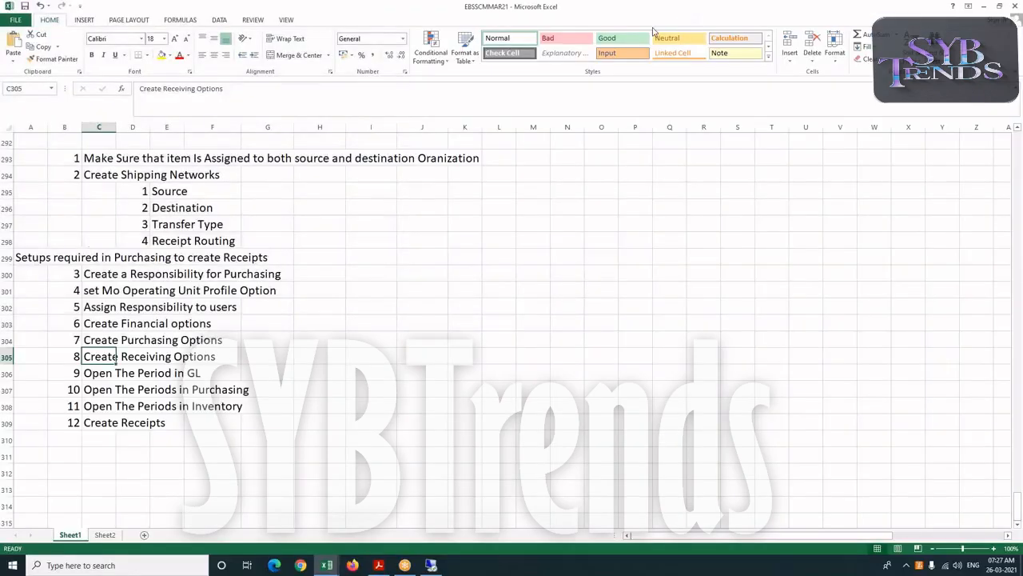
click(262, 236)
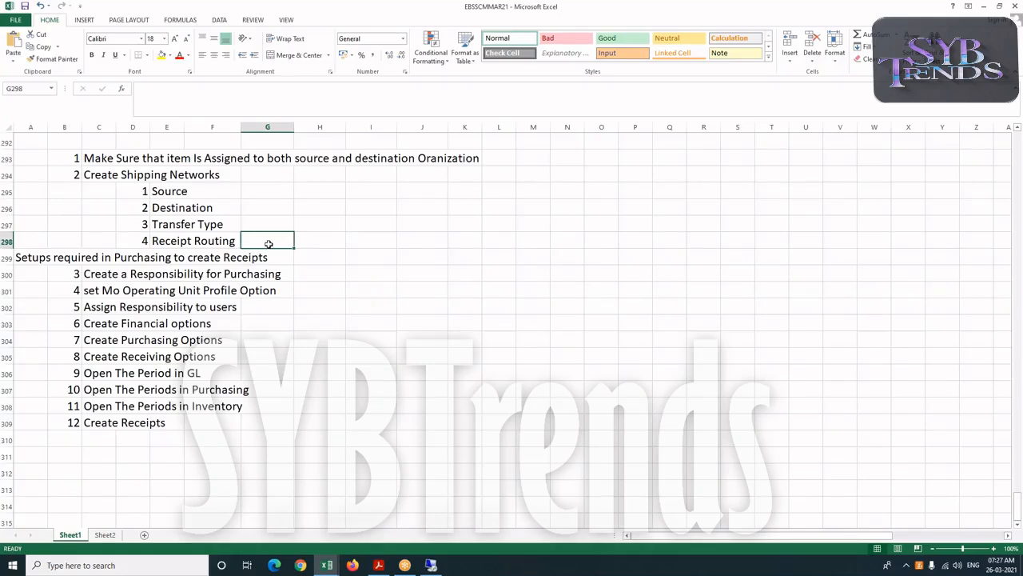
click(539, 254)
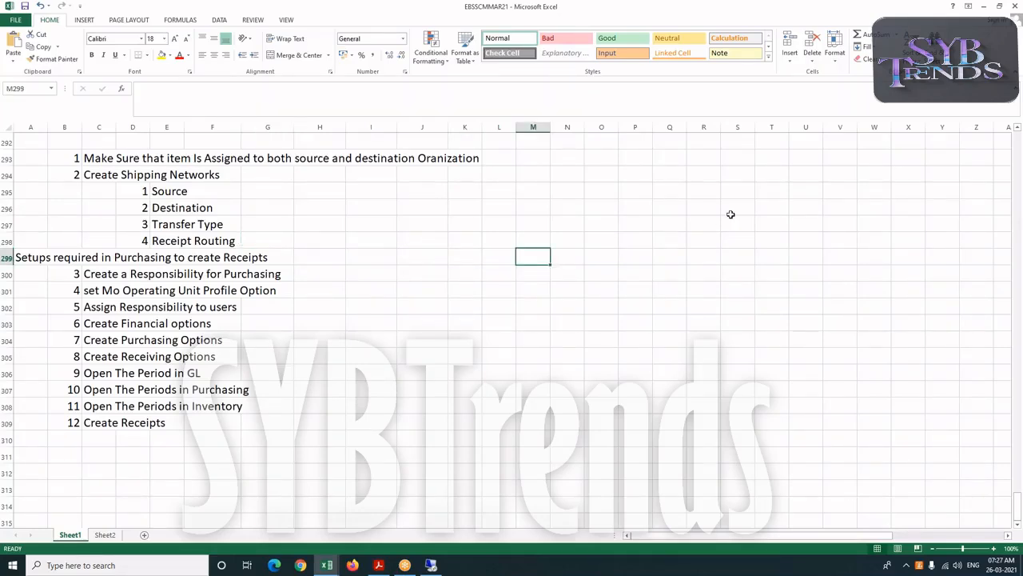
click(564, 253)
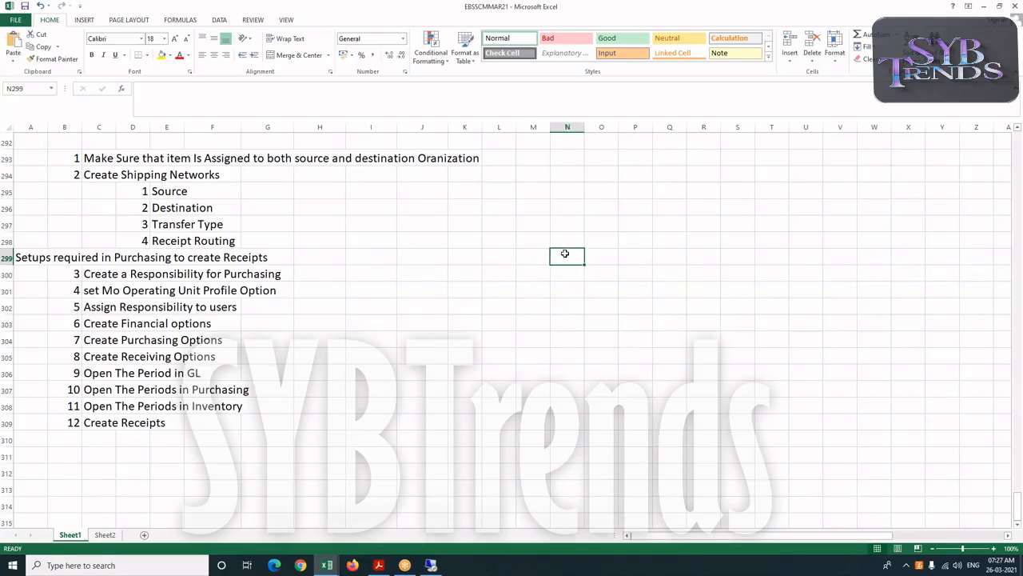
click(529, 253)
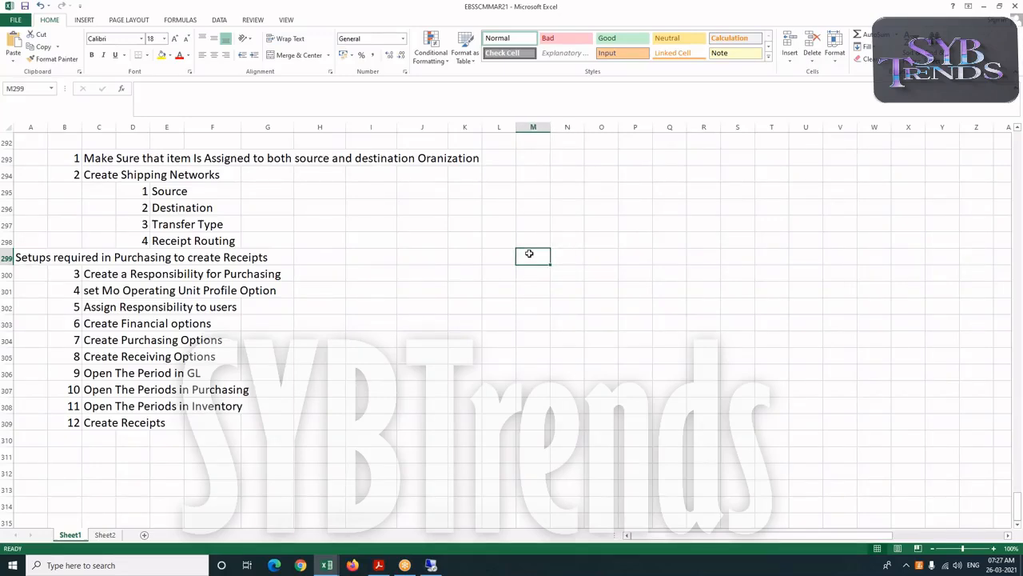
text(Sourc)
text(we)
key(BackSpace)
key(BackSpace)
text(e)
Enter the heading Dest in Q299 and the label IO Trsn1 in J300
key(Right)
key(Right)
key(Right)
key(Right)
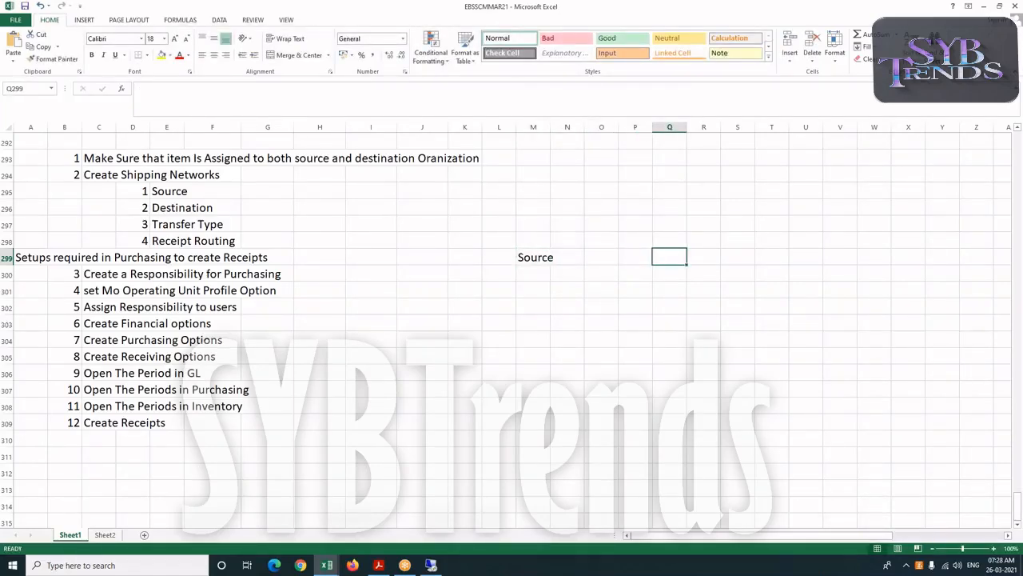
text(Dest)
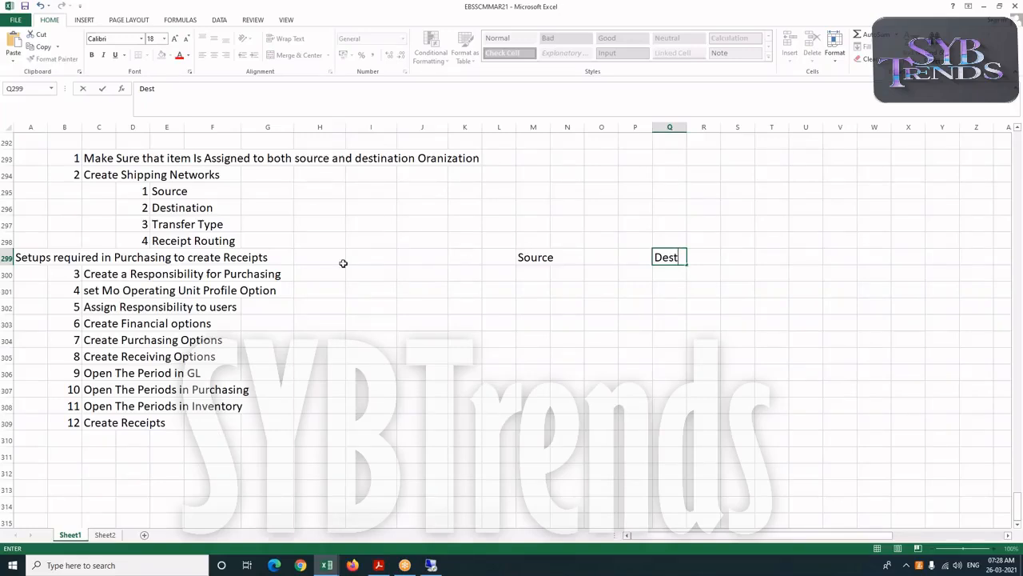
click(417, 274)
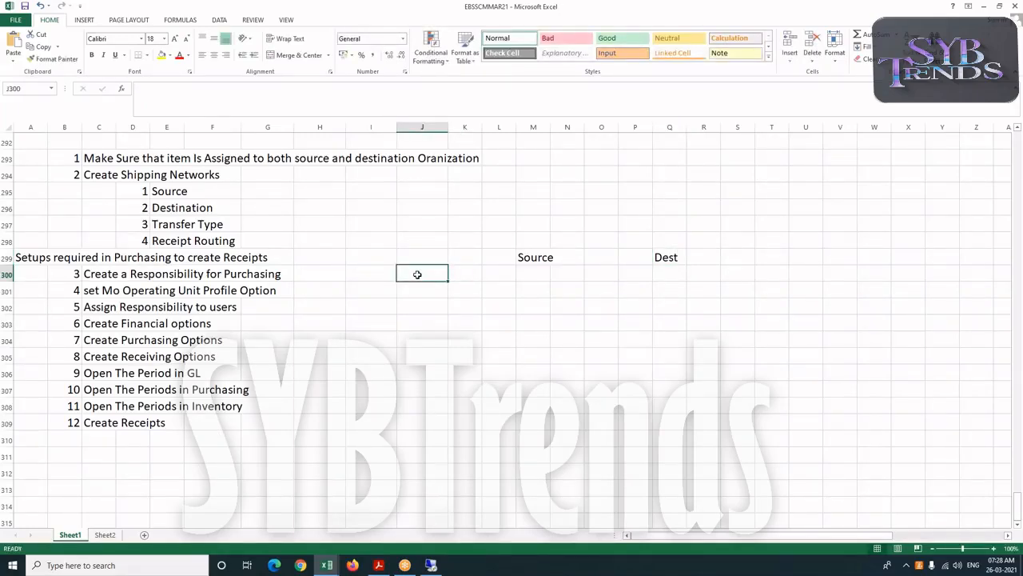
text(IO )
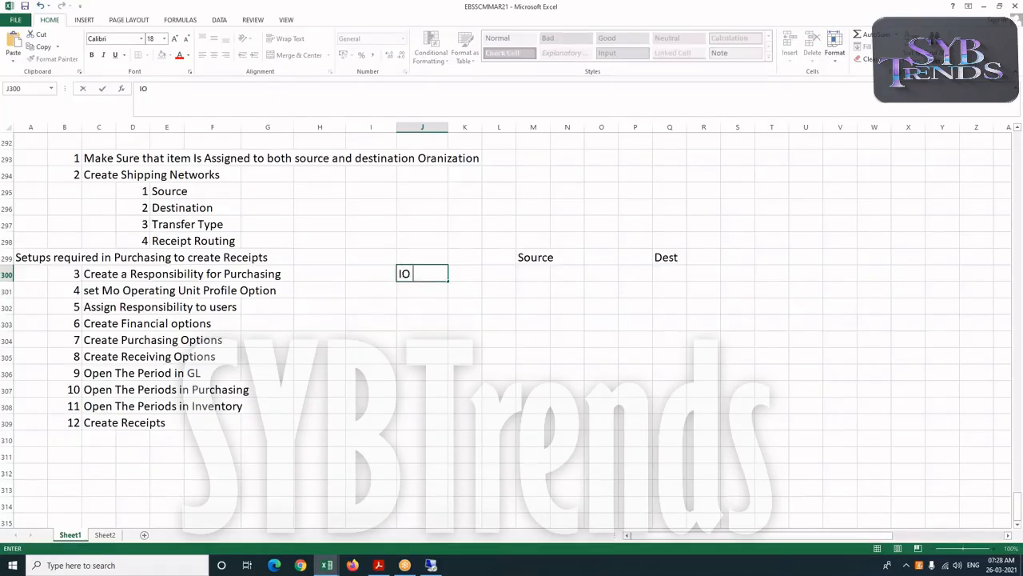
text(Trsn1)
key(Right)
key(Right)
key(Right)
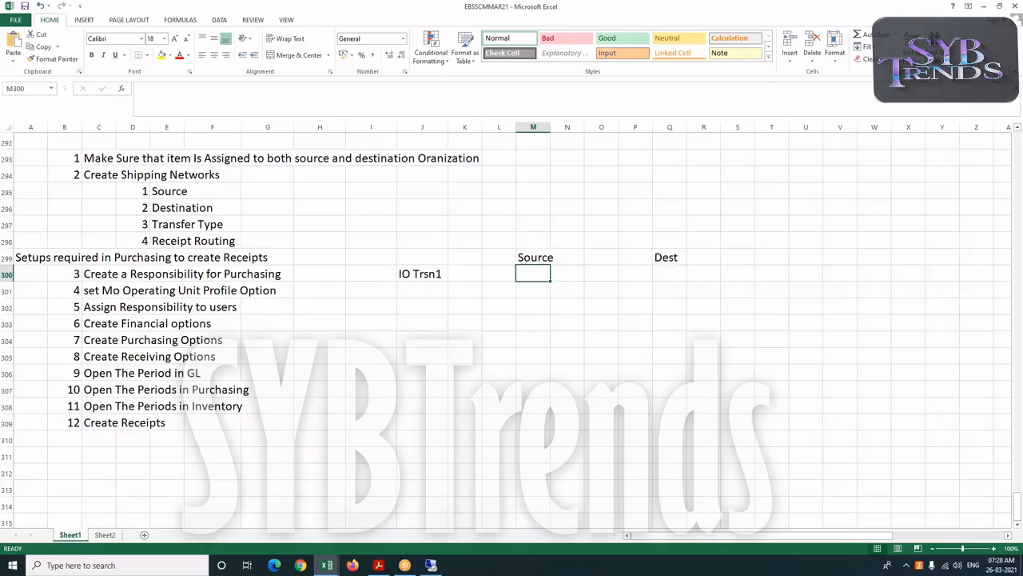
Enter the source values in row 300: GEGSSNEW in K300, 100 in M300 and 1000 in N300
click(461, 272)
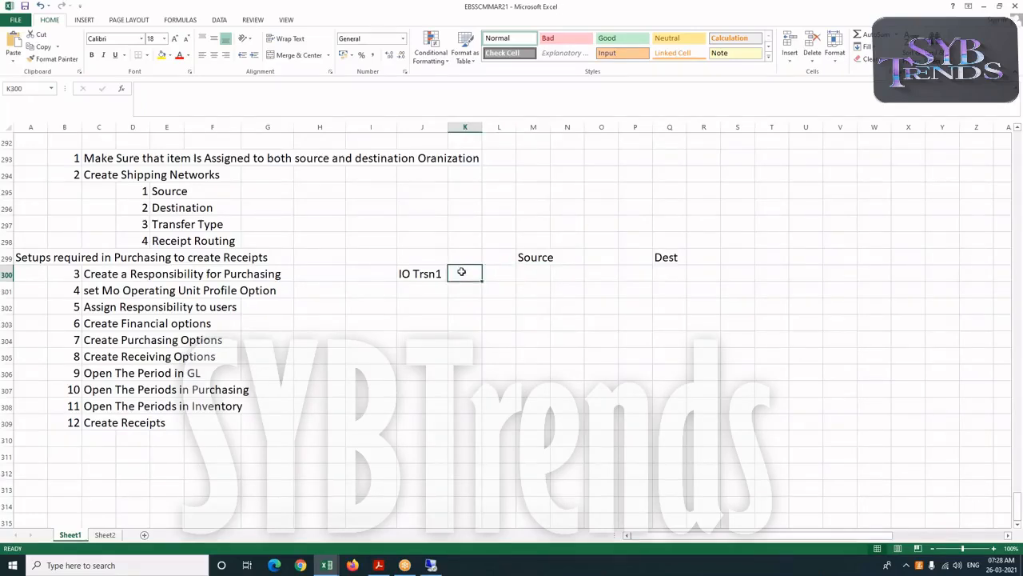
text(GEGSSNEW)
key(Right)
key(Right)
text(10)
key(Right)
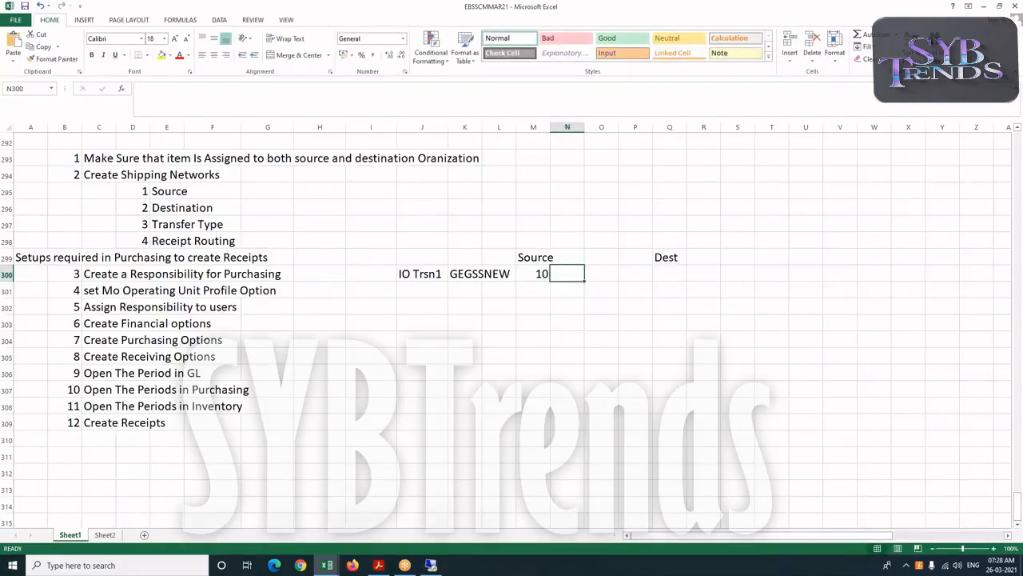
key(Left)
text(100)
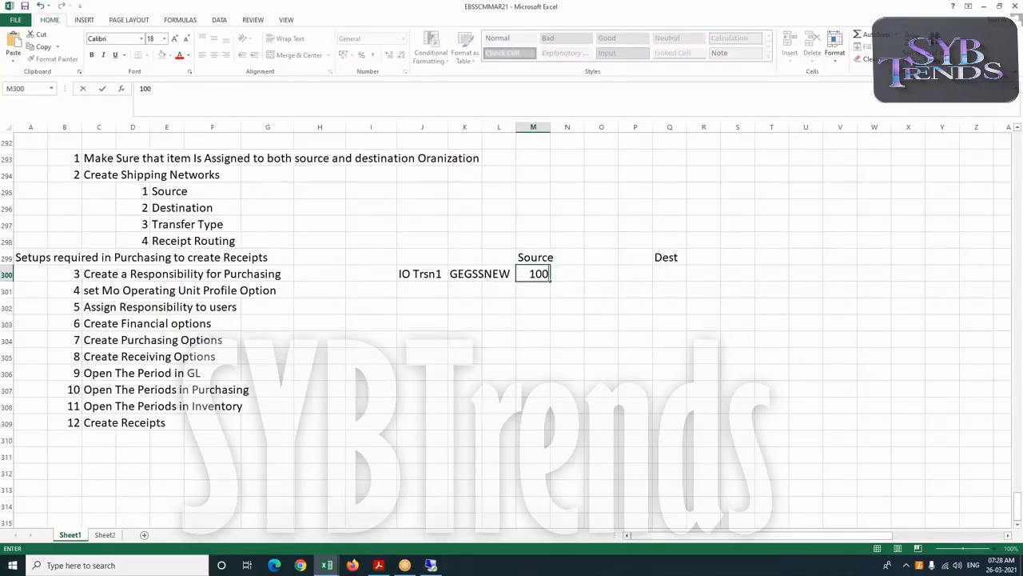
click(564, 274)
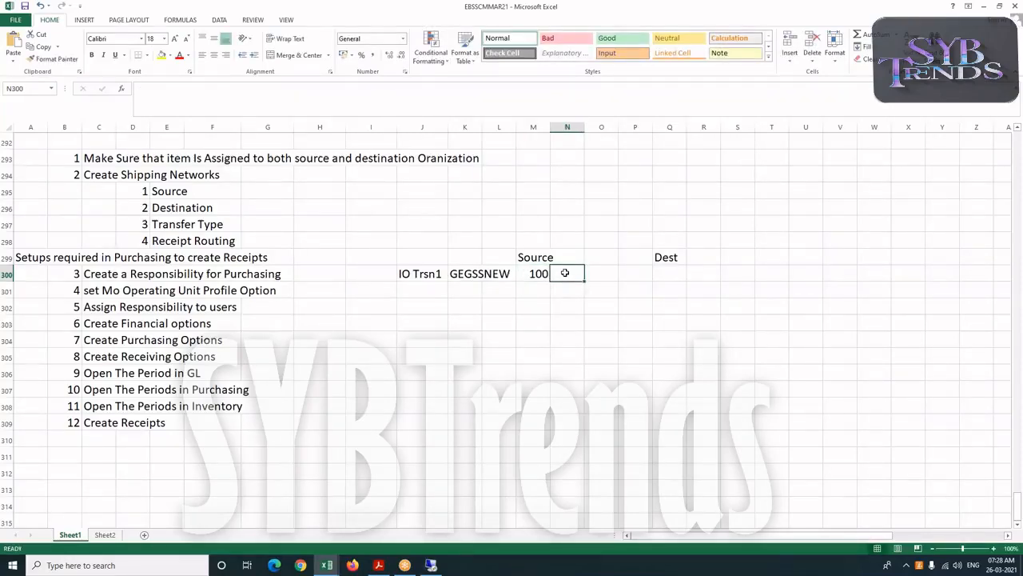
text(1000)
key(Tab)
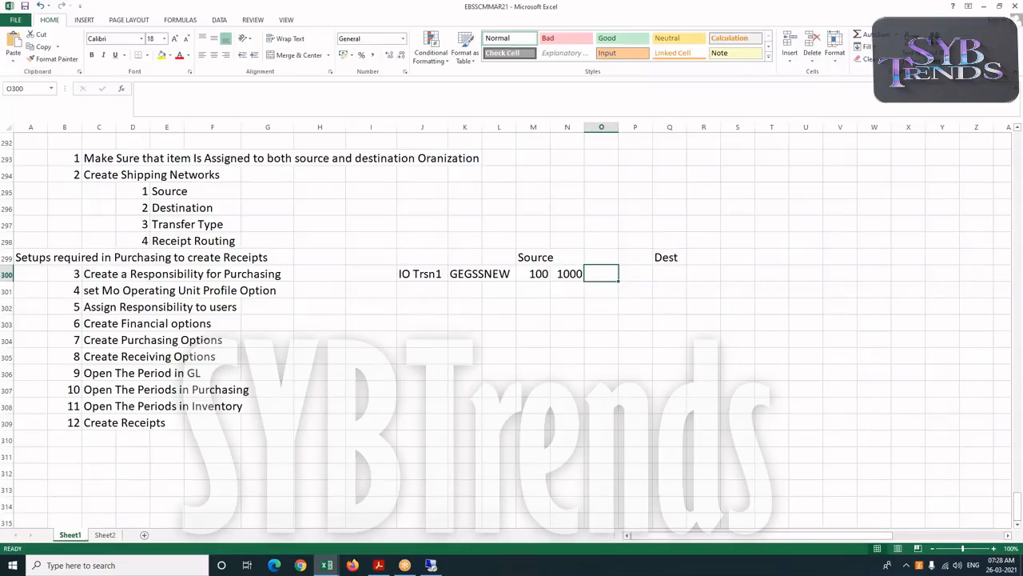
Enter Reciept in Q300 and 100 in S300 for the destination
click(644, 273)
click(663, 273)
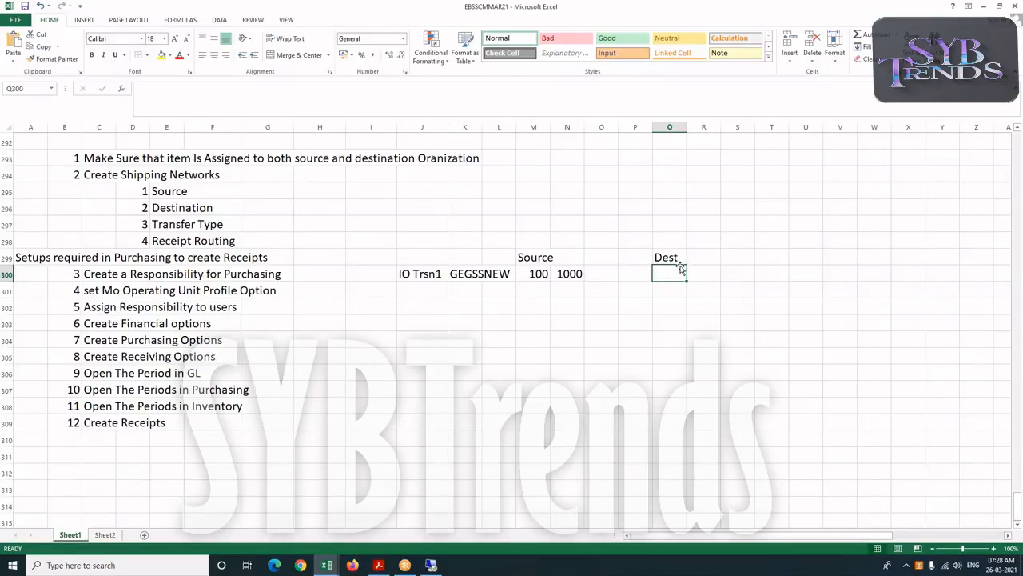
text(Reciept)
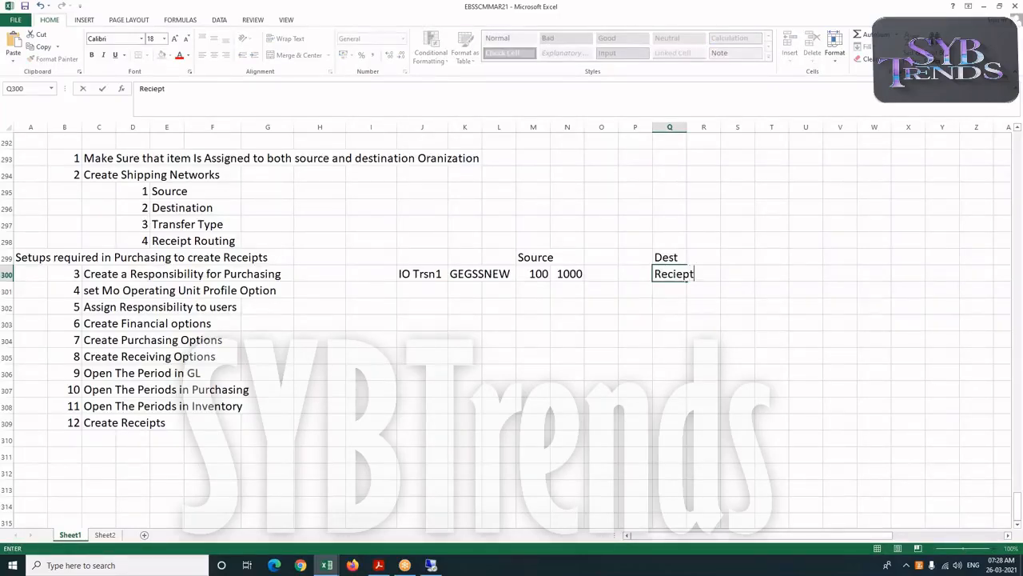
key(Tab)
key(Tab)
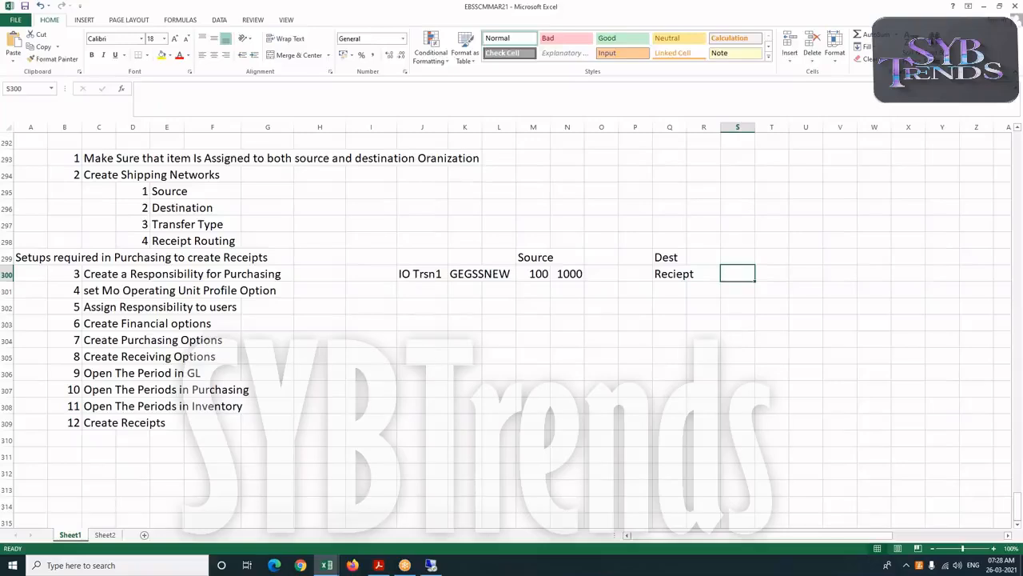
text(100)
key(Tab)
key(Tab)
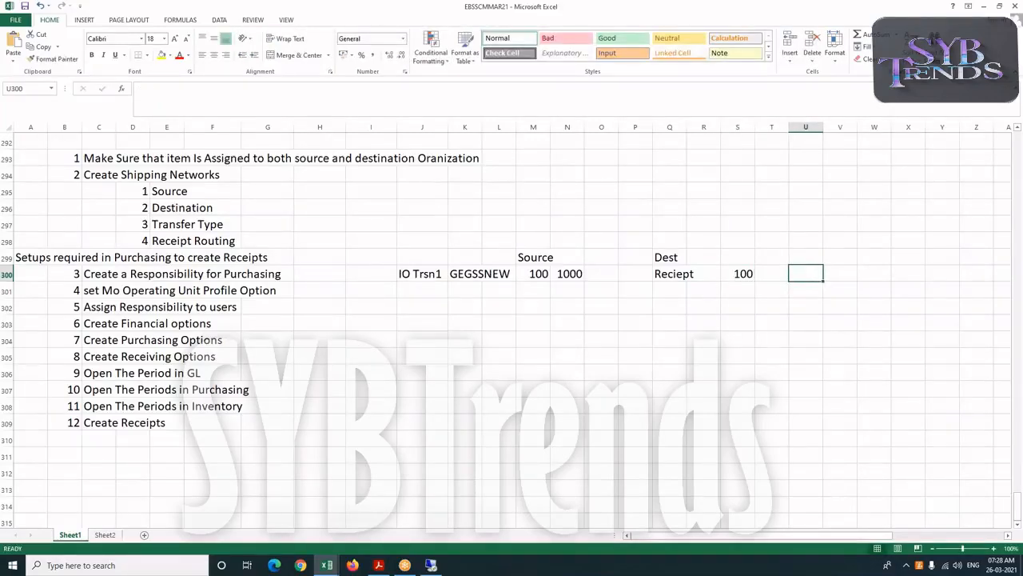
Add the heading OhQ in U299 and the value 100 in U300
key(Up)
text(O)
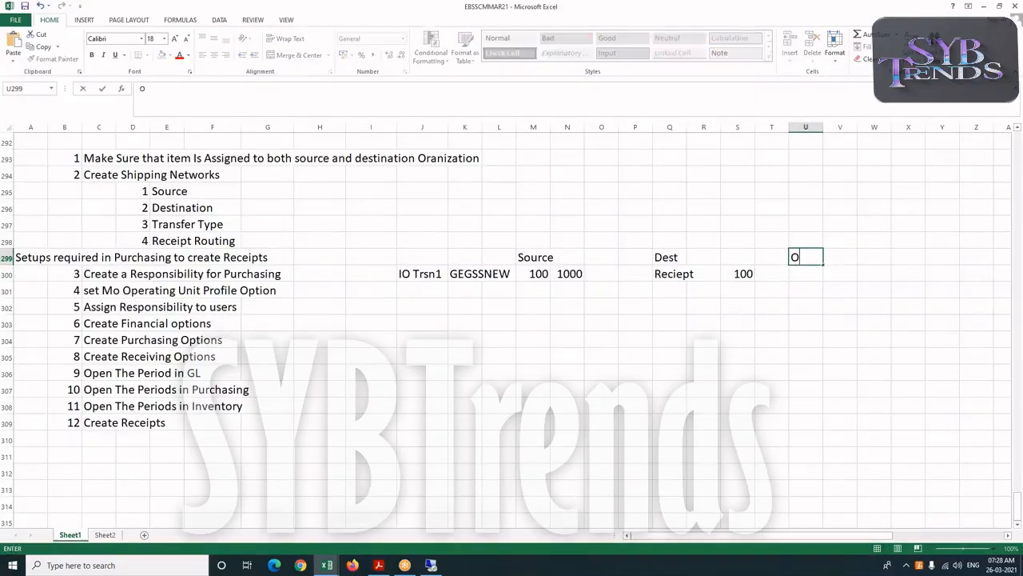
text(haq)
key(BackSpace)
key(BackSpace)
text(Q)
click(799, 273)
text(100)
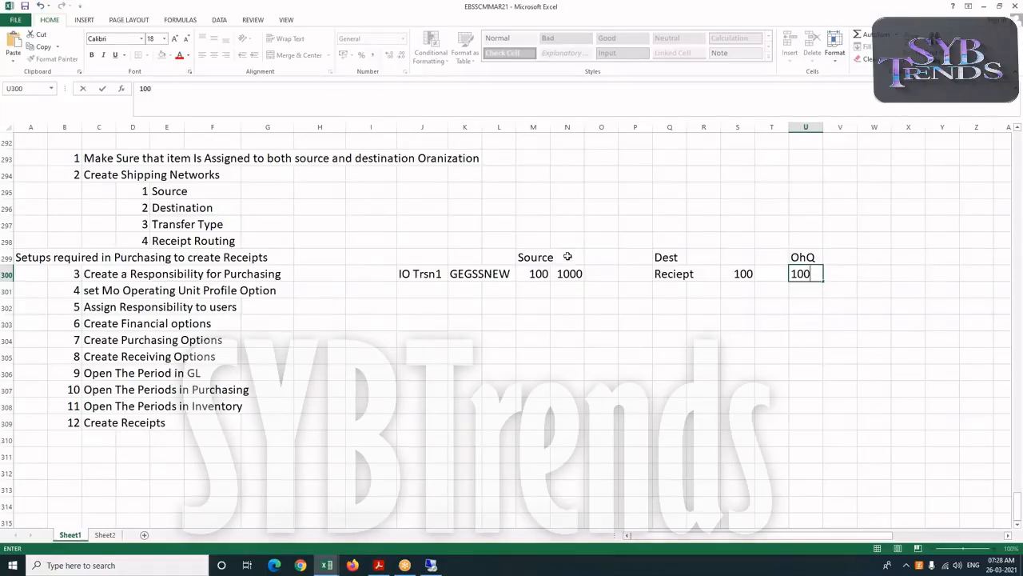
Add the heading OHQ in O299 and the value 900 in O300
click(569, 256)
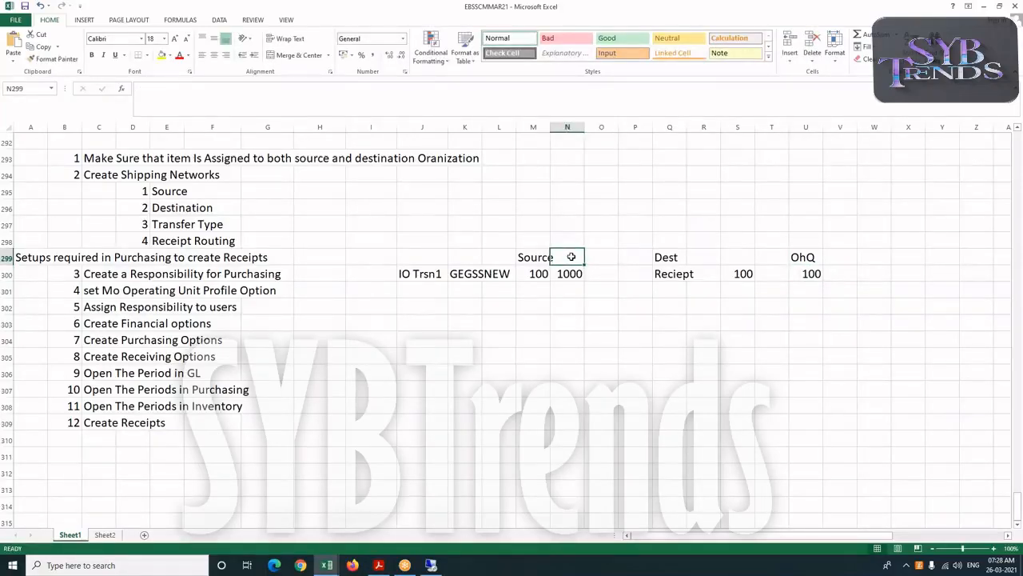
click(569, 272)
click(598, 256)
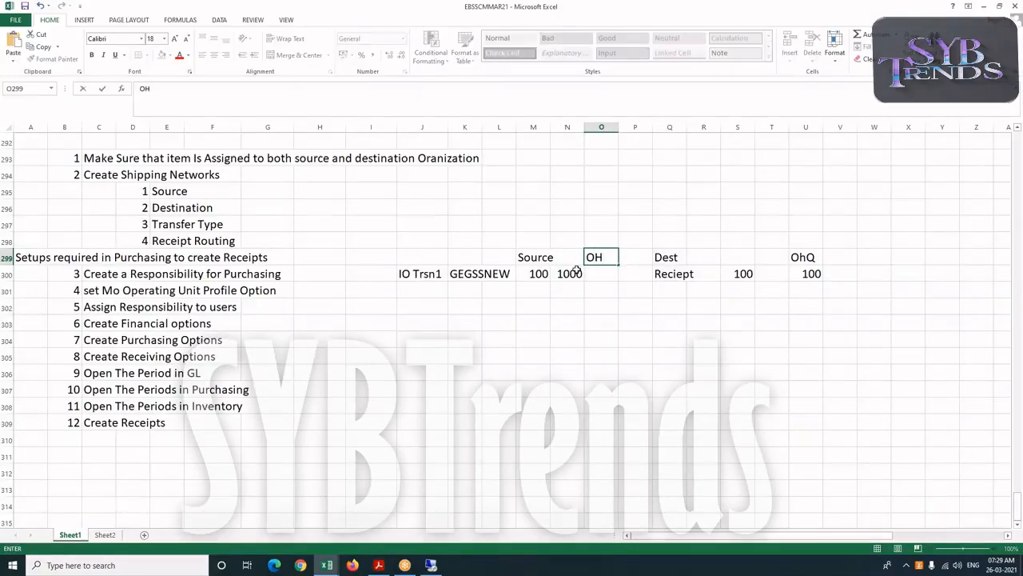
text(Q)
key(Return)
text(900)
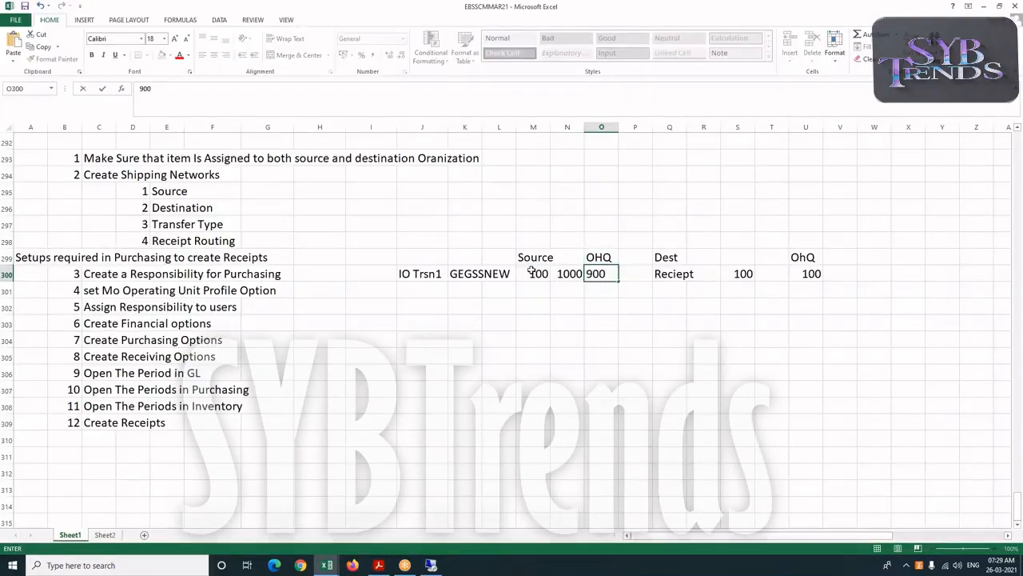
Review the source, on-hand and destination quantities noted in row 300 of the worksheet
click(533, 273)
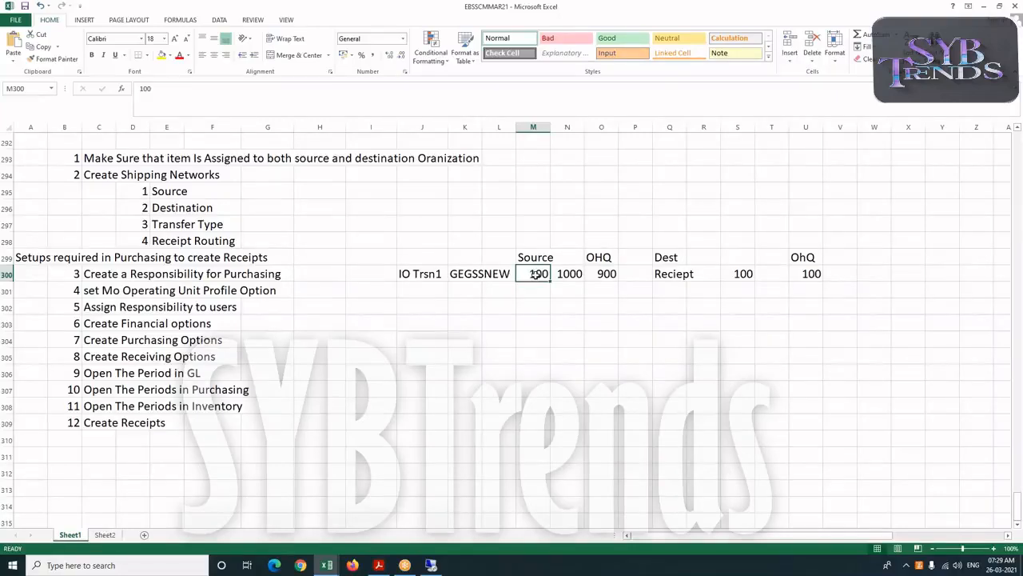
click(564, 274)
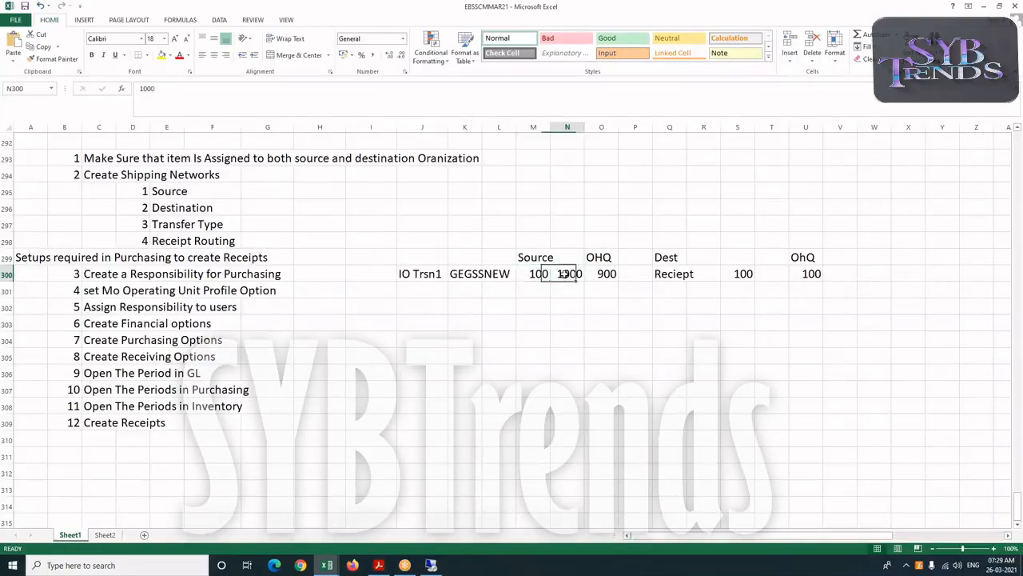
click(614, 276)
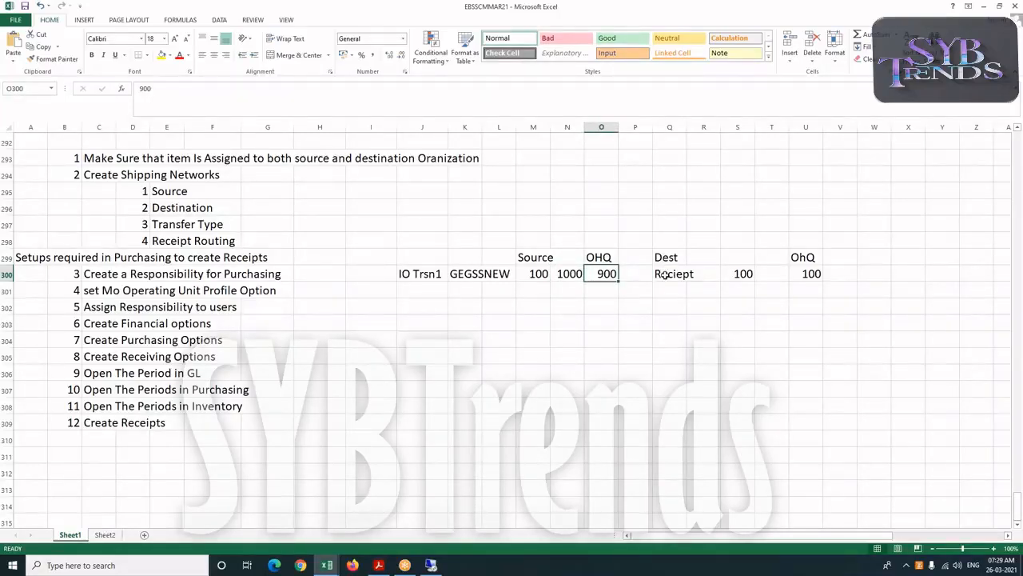
click(809, 257)
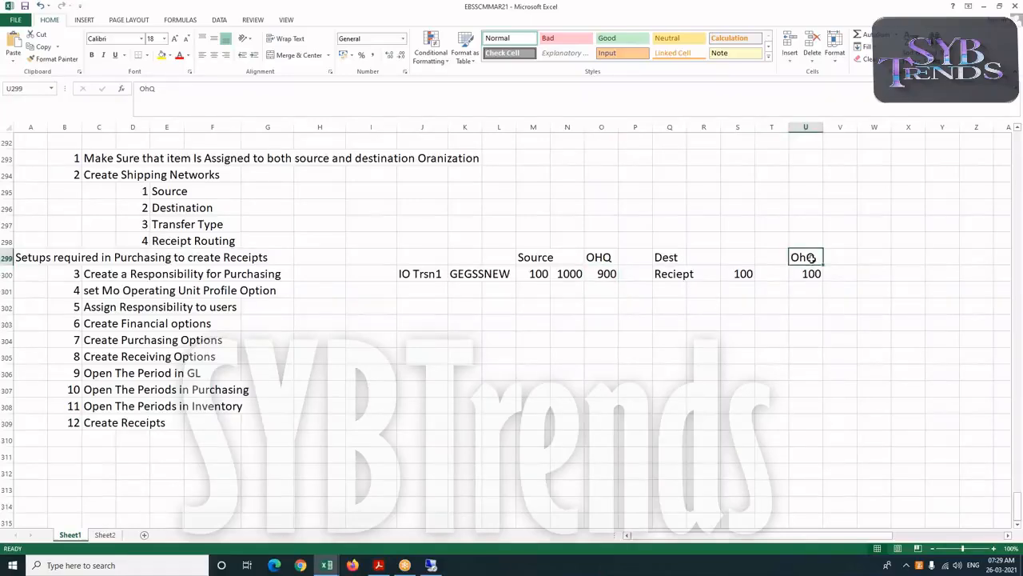
click(810, 273)
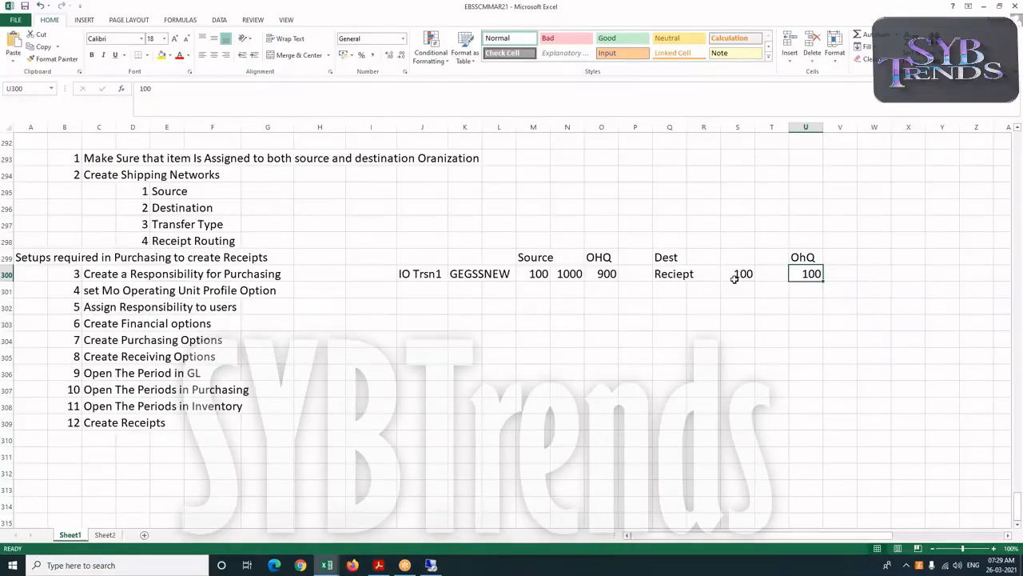
scroll(685, 312, up, 2)
scroll(634, 322, down, 2)
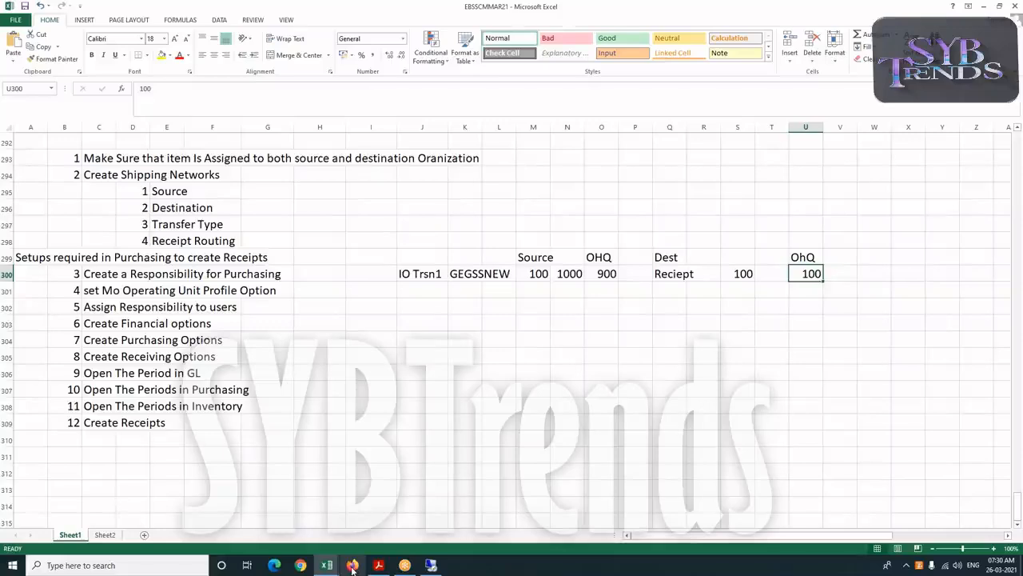
Switch to Oracle Applications, open Shipping Networks and add a Direct network row from GSM to GSS
click(430, 565)
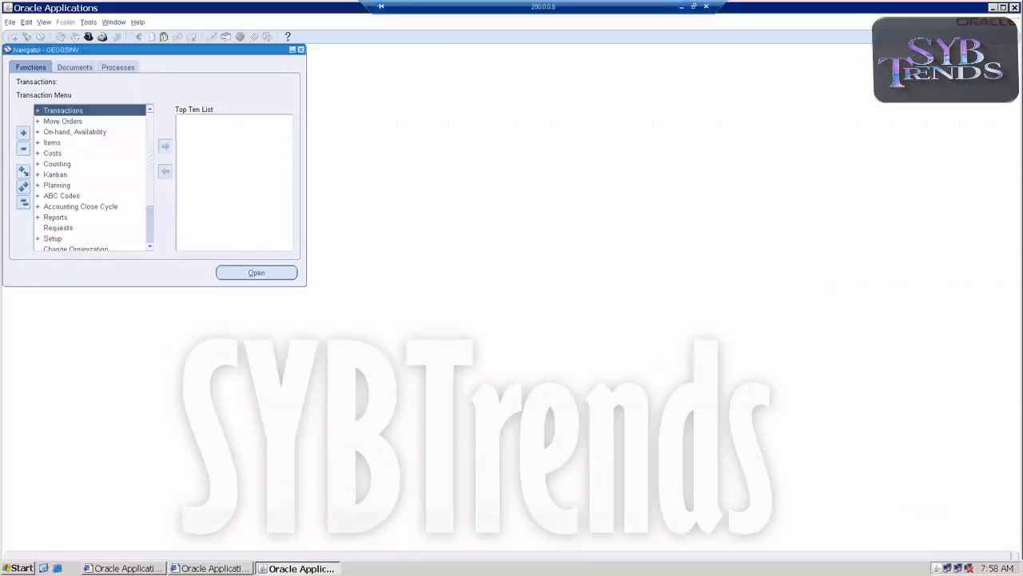
scroll(88, 219, down, 2)
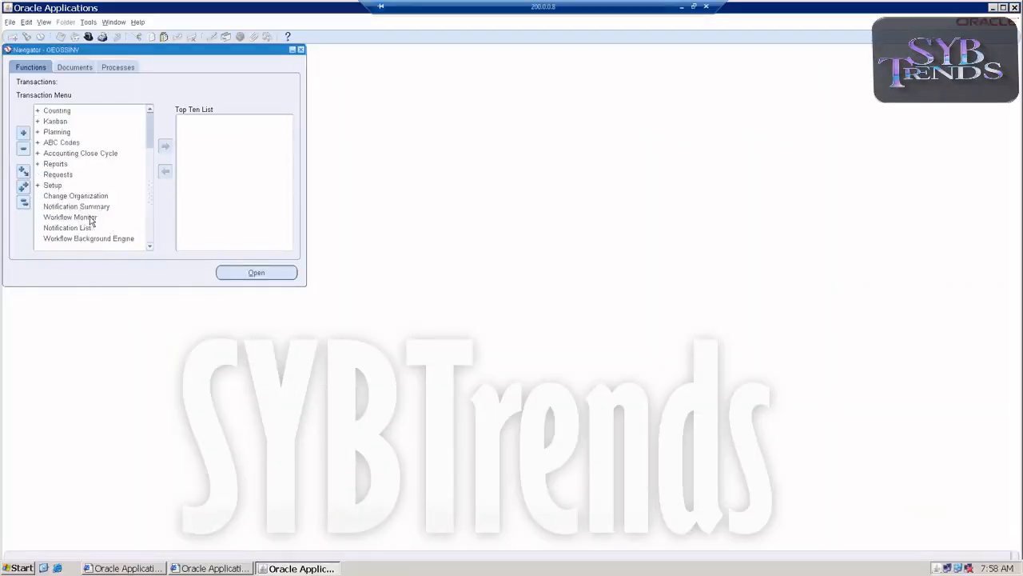
double_click(50, 183)
scroll(72, 185, down, 2)
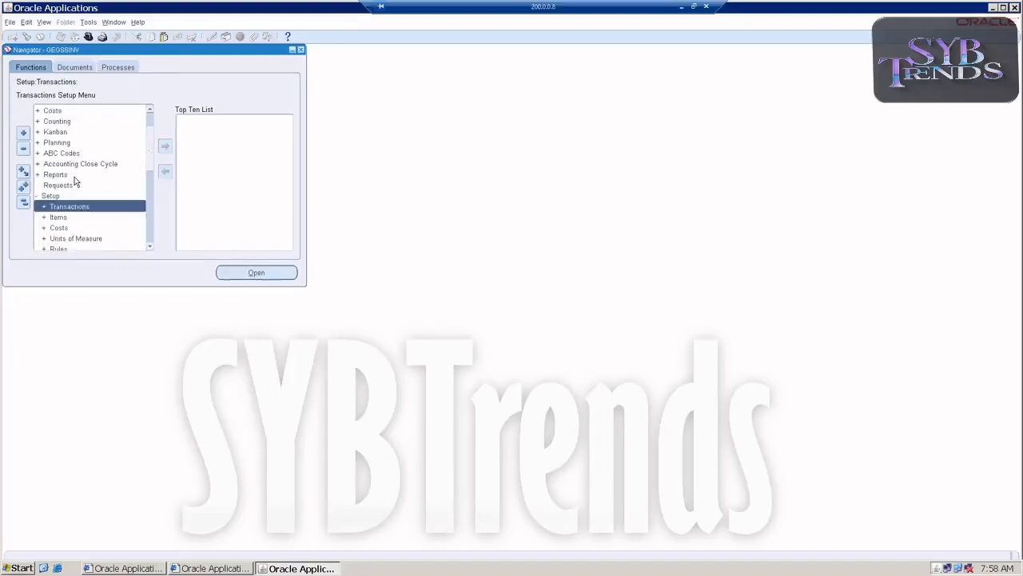
double_click(71, 196)
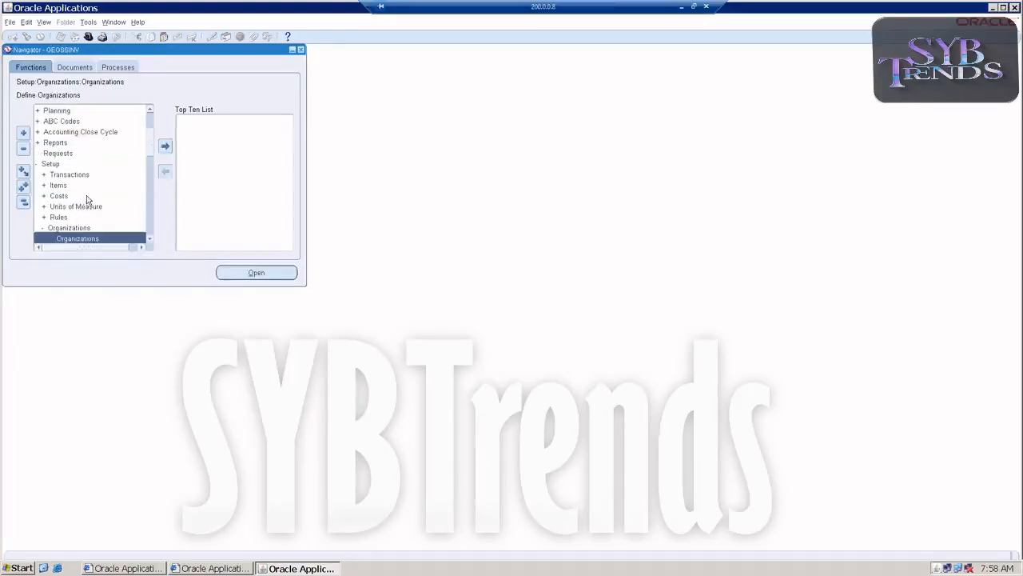
scroll(90, 206, down, 2)
scroll(96, 234, up, 2)
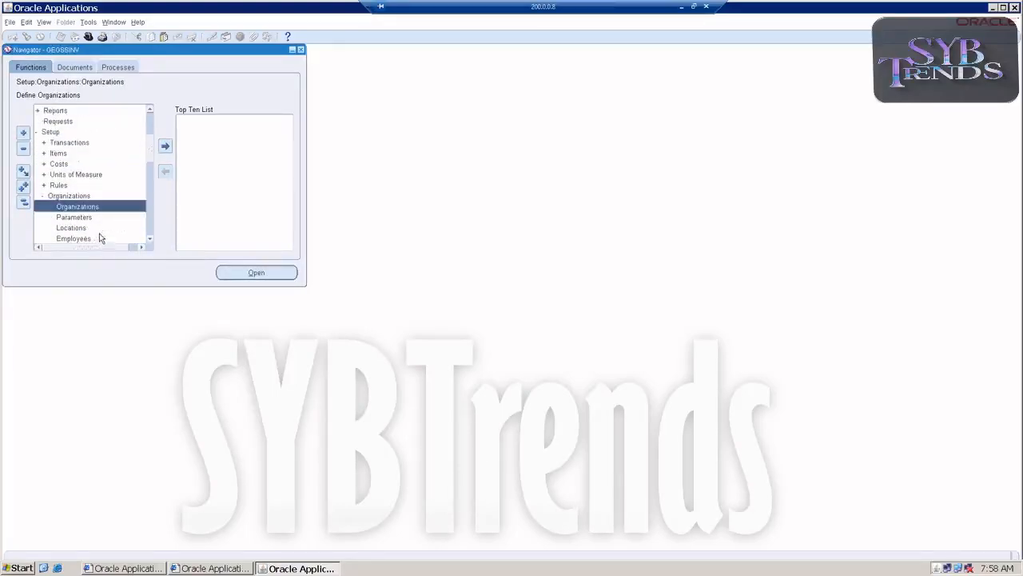
scroll(86, 228, down, 2)
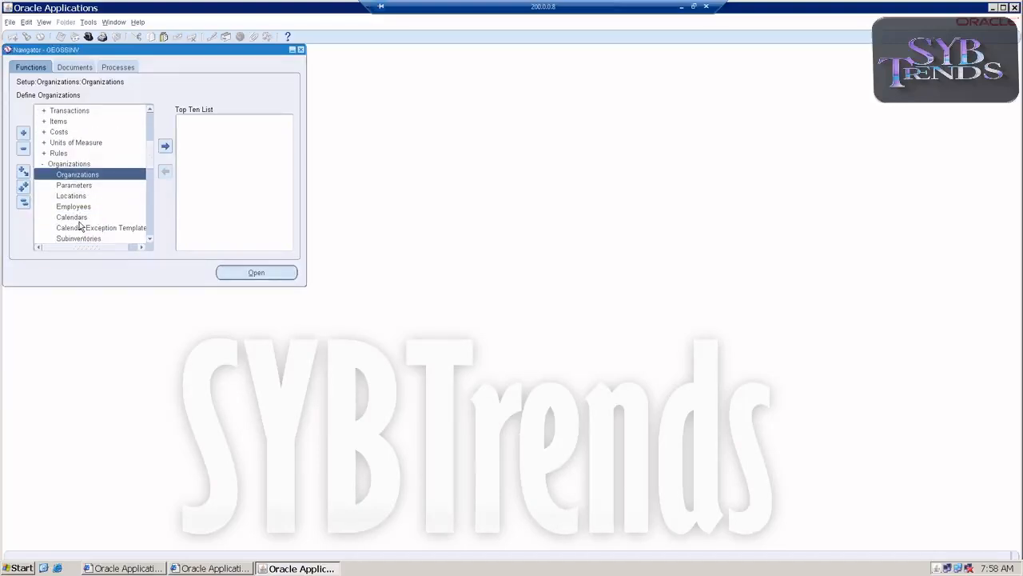
scroll(80, 225, down, 1)
double_click(82, 227)
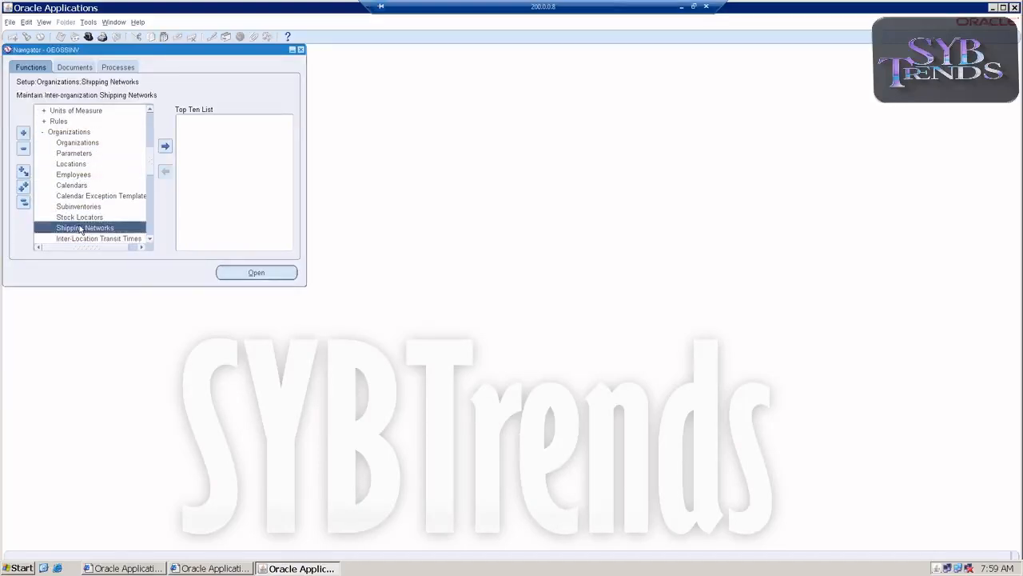
click(30, 156)
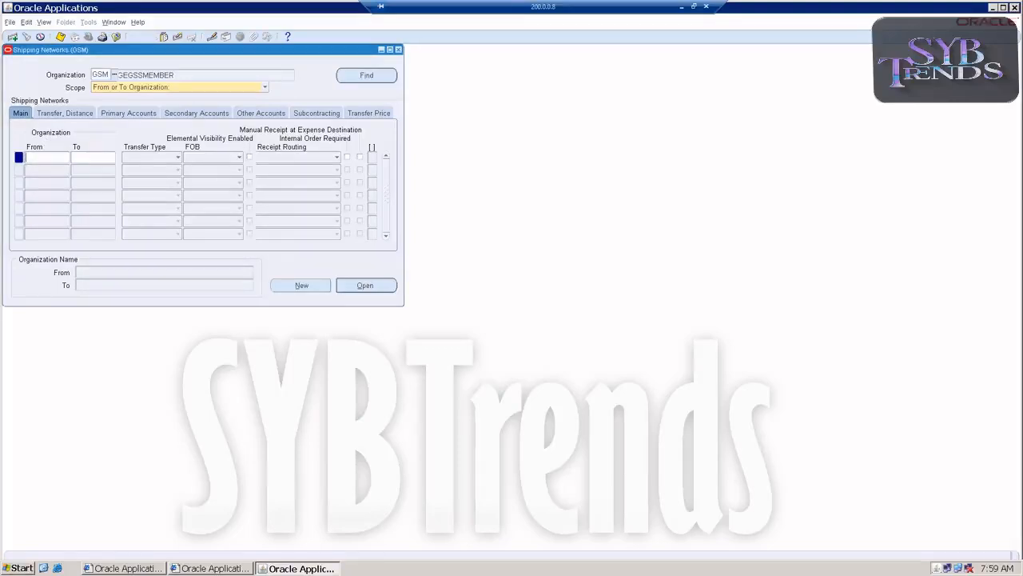
click(48, 170)
text(GSM)
key(Tab)
text(GSS)
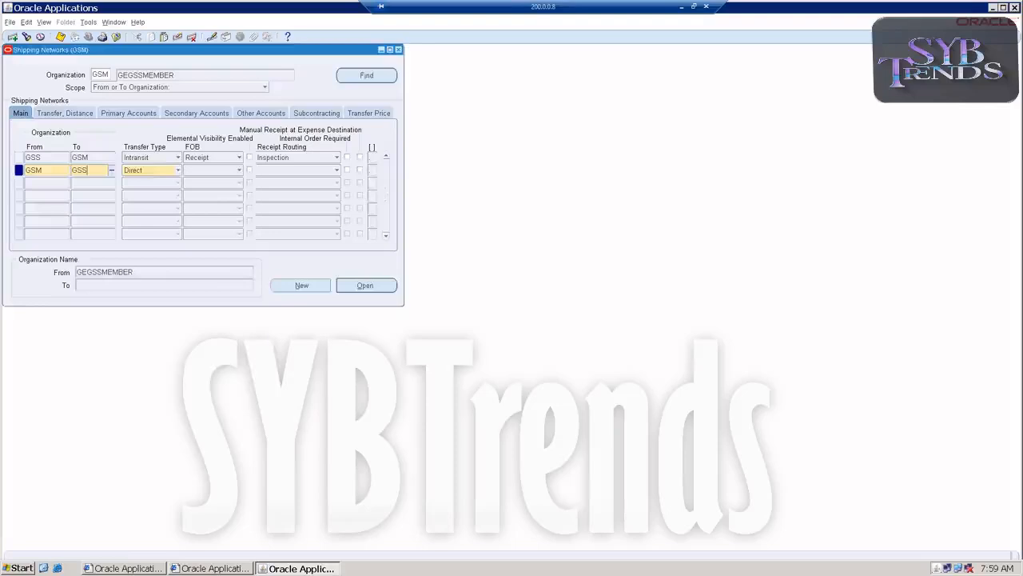
key(Tab)
double_click(91, 230)
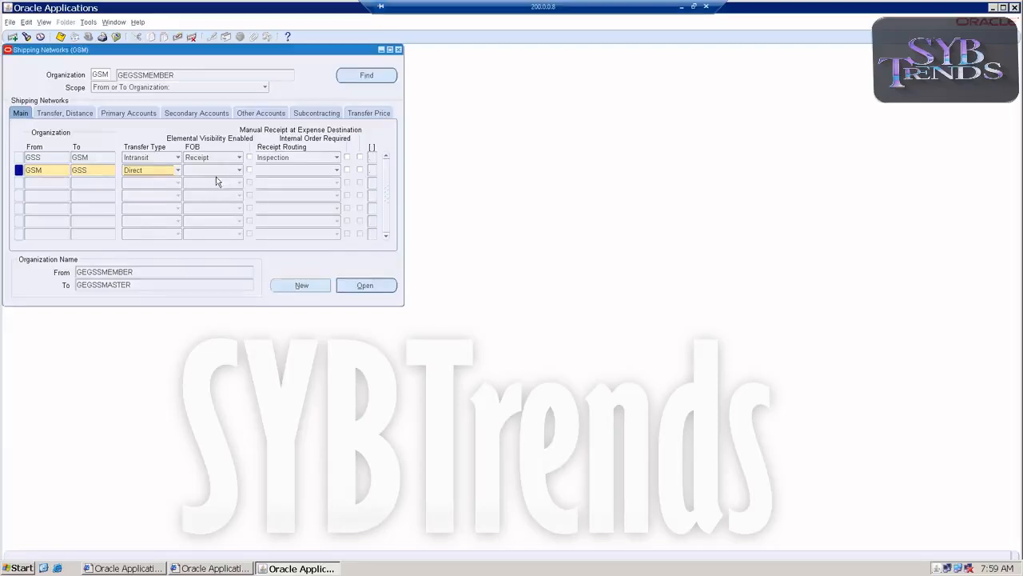
Copy the GSS-to-GSM row's account values into the new row's primary, secondary and other accounts, then close the form
click(74, 114)
click(130, 113)
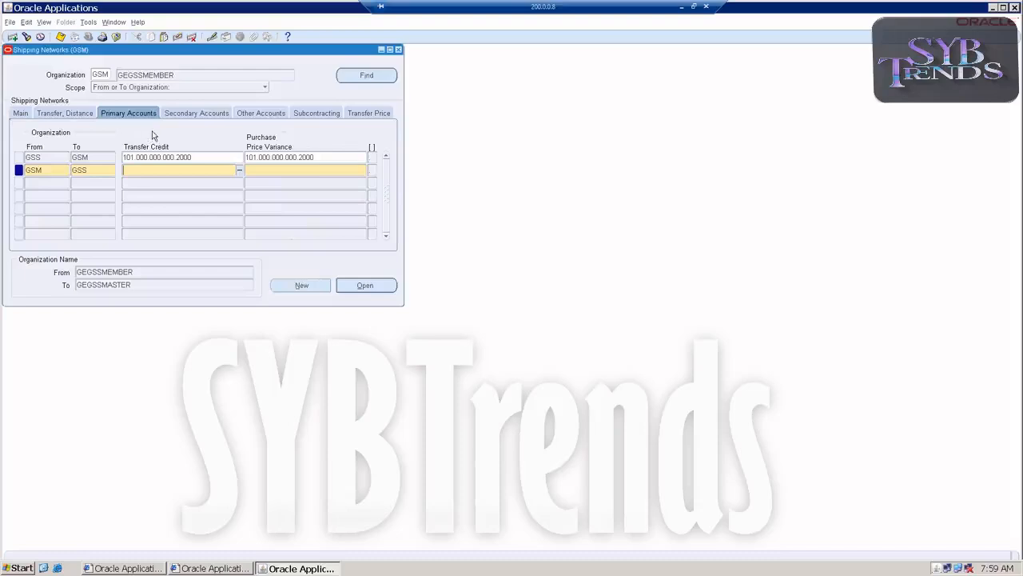
key(shift+F5)
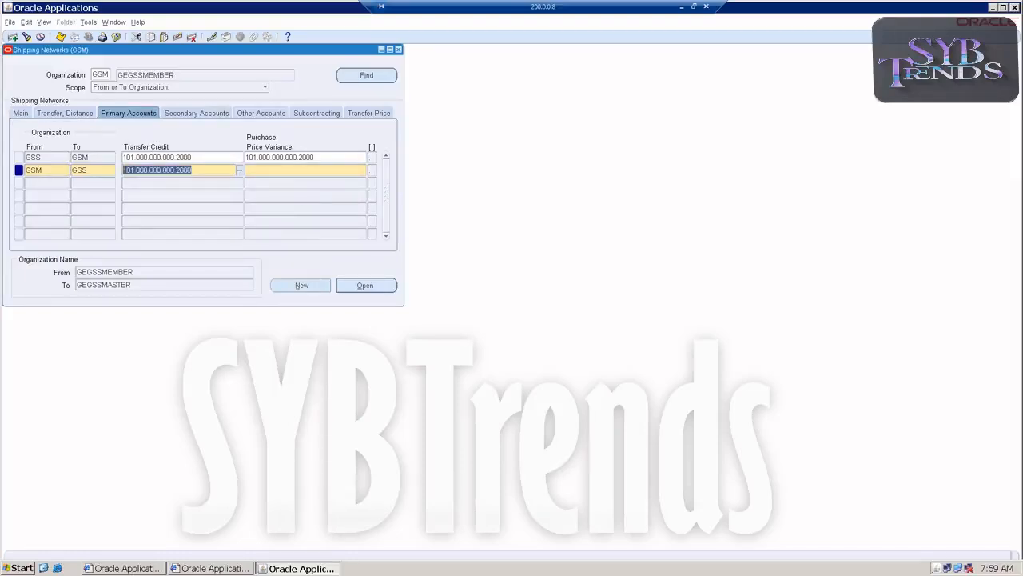
key(Tab)
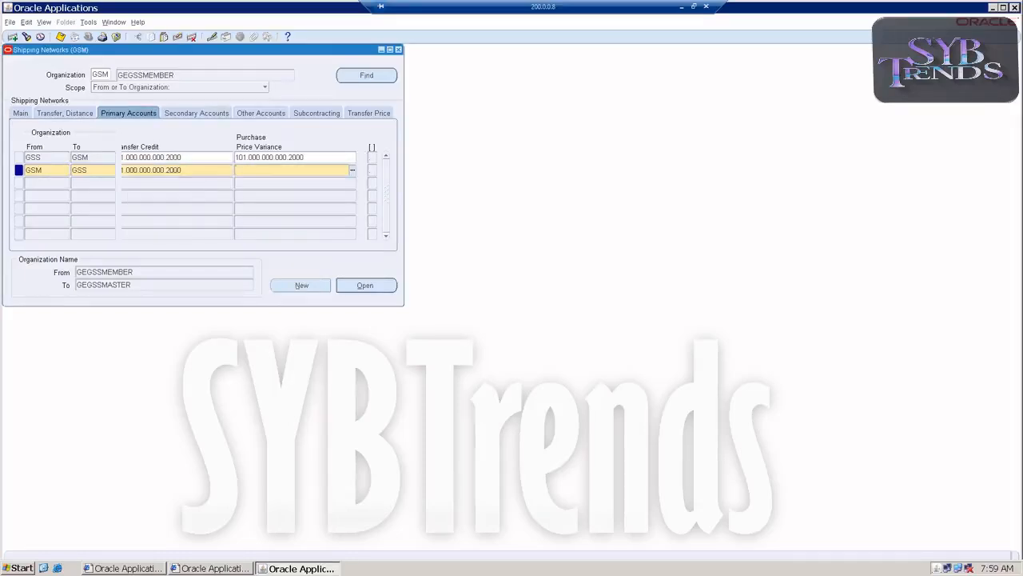
key(shift+F5)
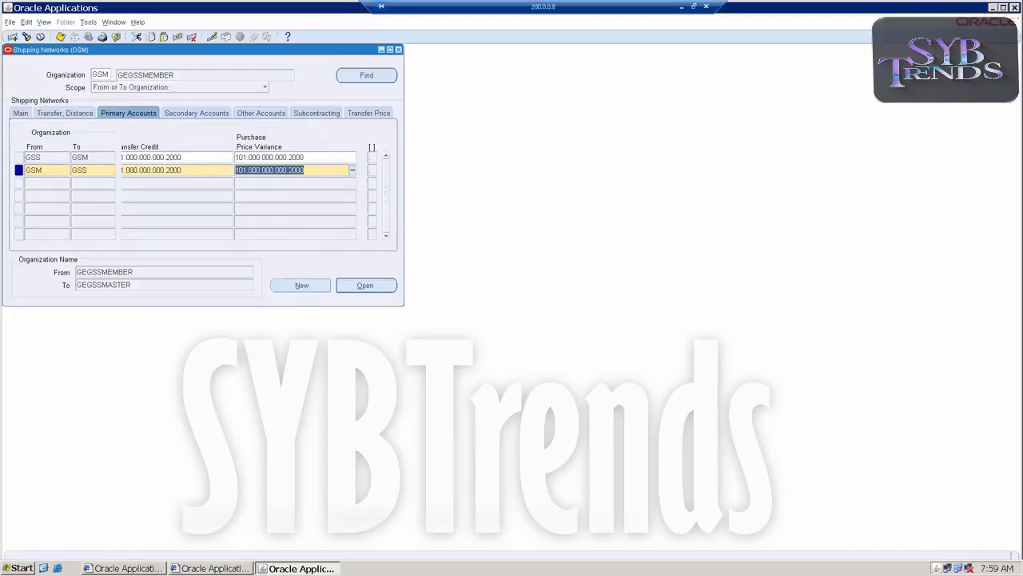
key(Tab)
key(shift+F5)
key(Tab)
key(shift+F5)
key(Tab)
key(shift+F5)
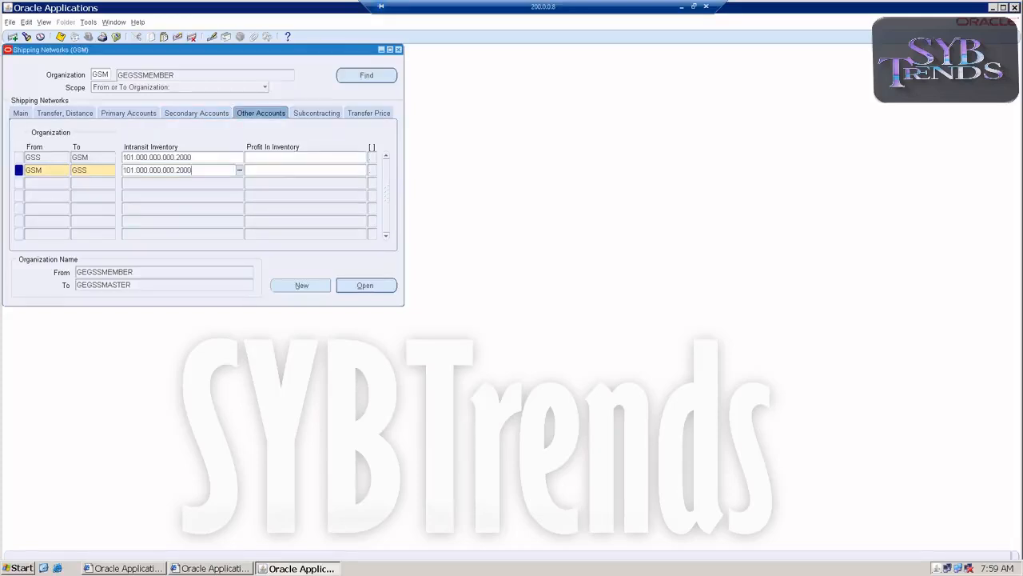
key(Tab)
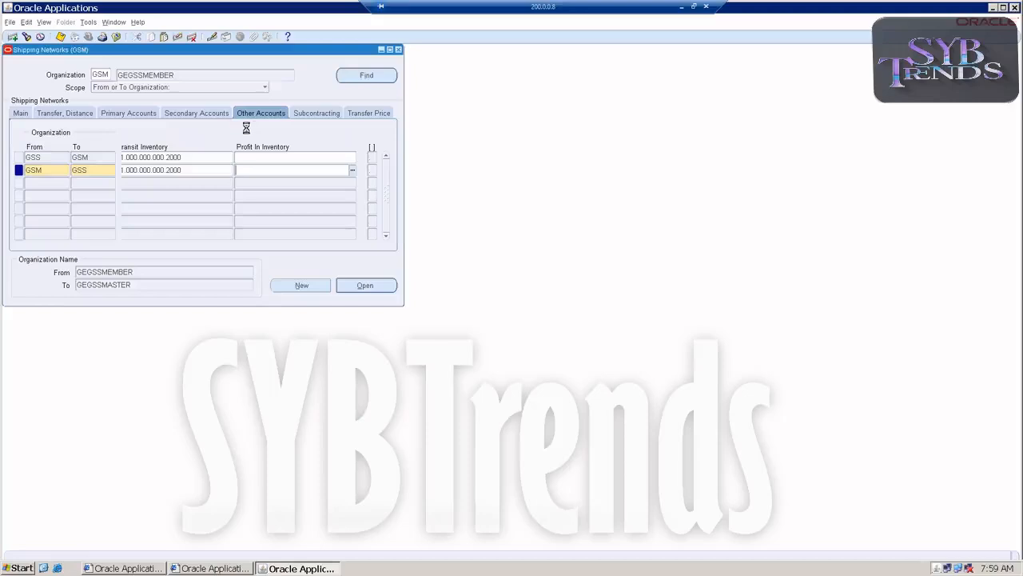
click(399, 51)
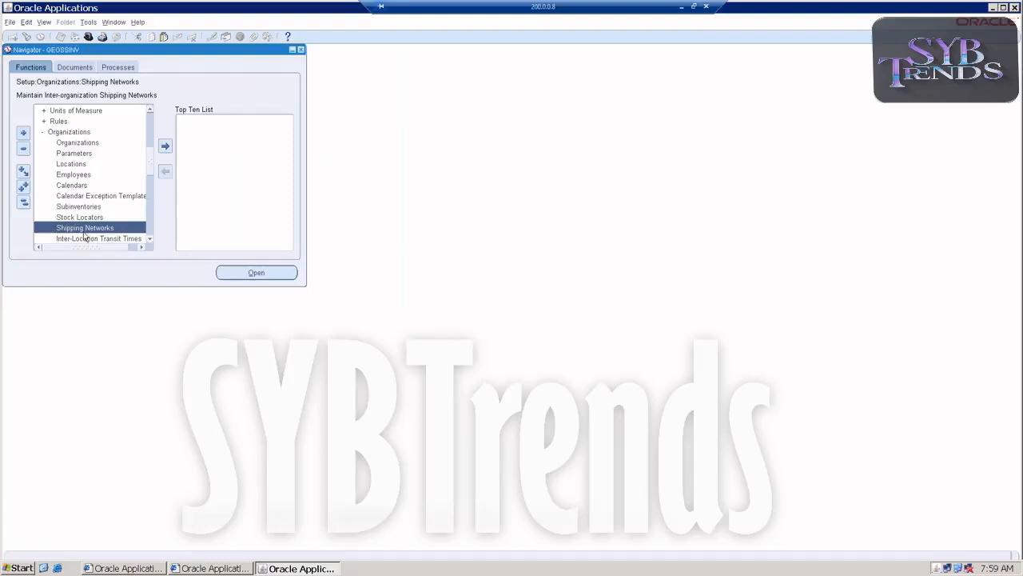
Open Inter-organization Transfer with To Org GEGSSMASTER and type Direct Org Transfer, then open the transaction lines
scroll(80, 162, up, 4)
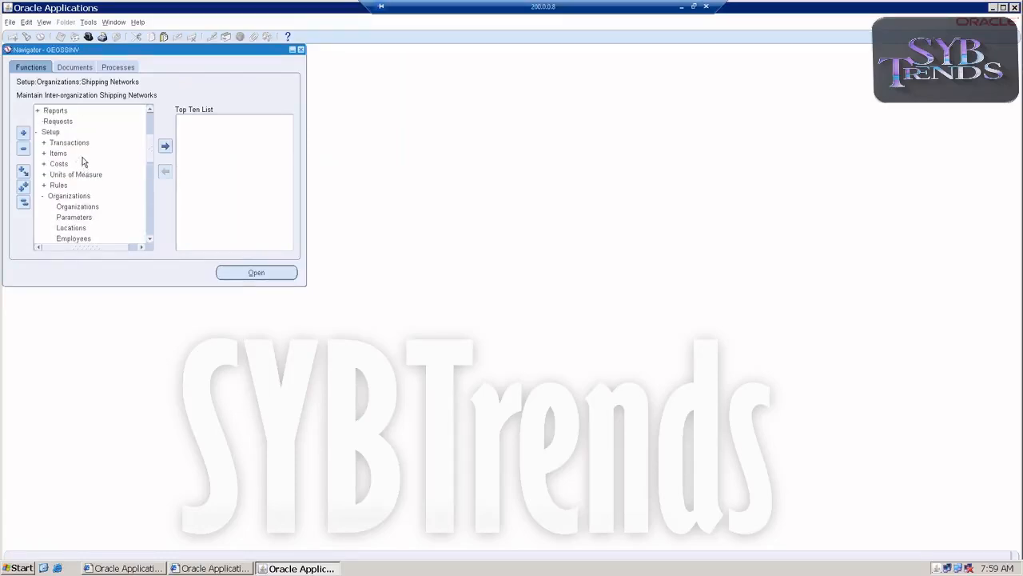
scroll(66, 129, up, 1)
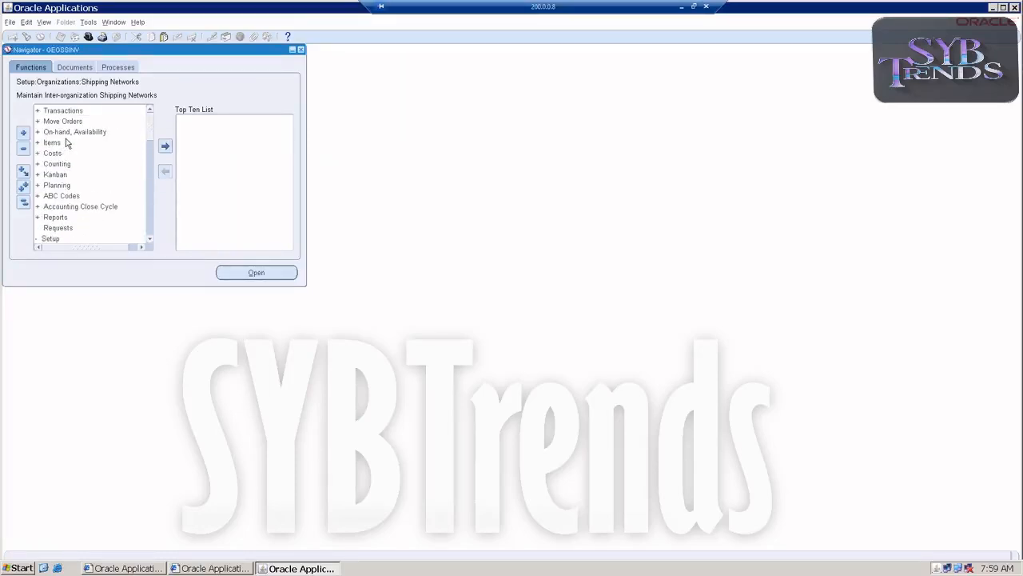
double_click(69, 112)
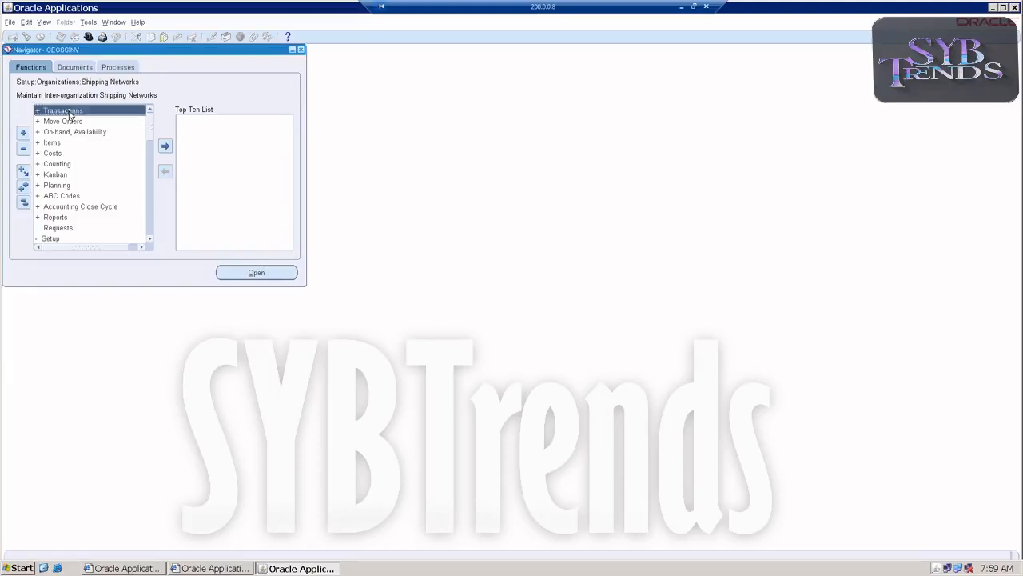
double_click(69, 142)
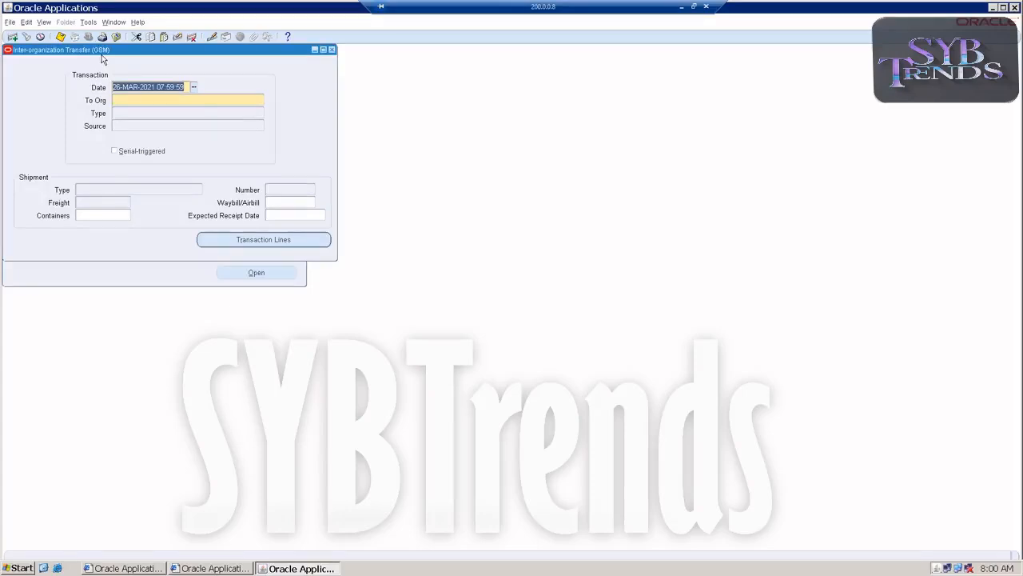
click(232, 102)
click(260, 100)
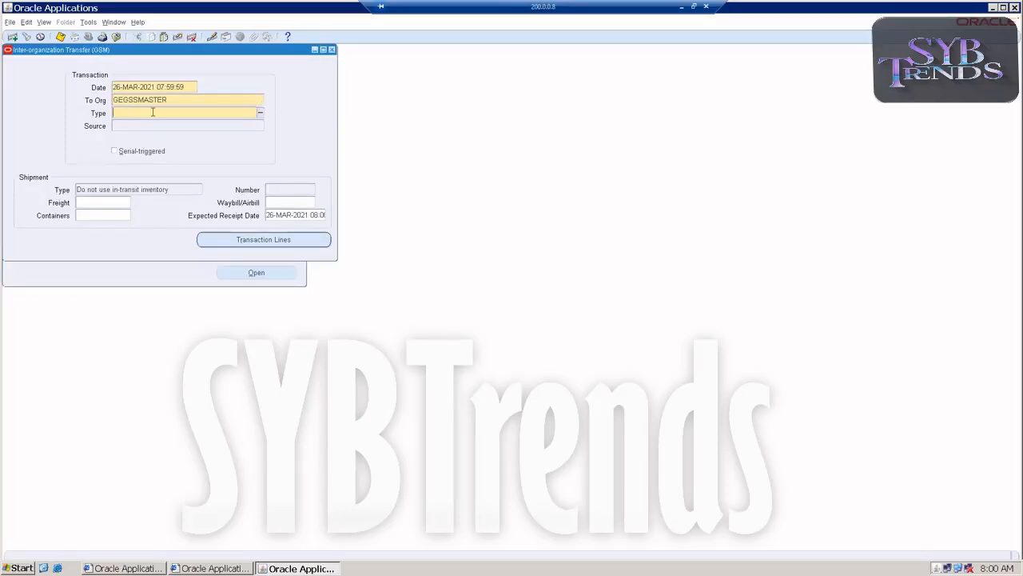
click(260, 114)
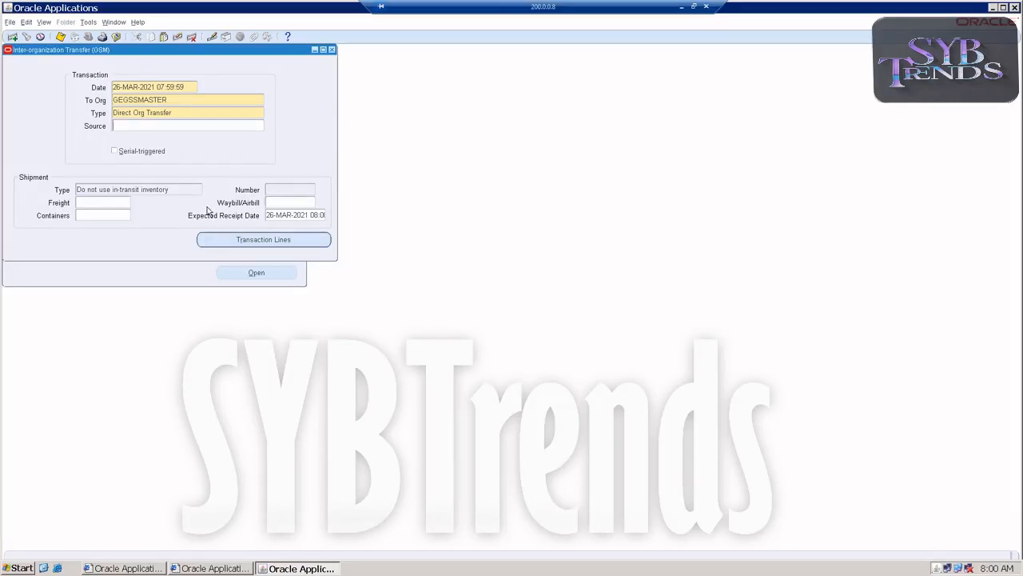
click(213, 243)
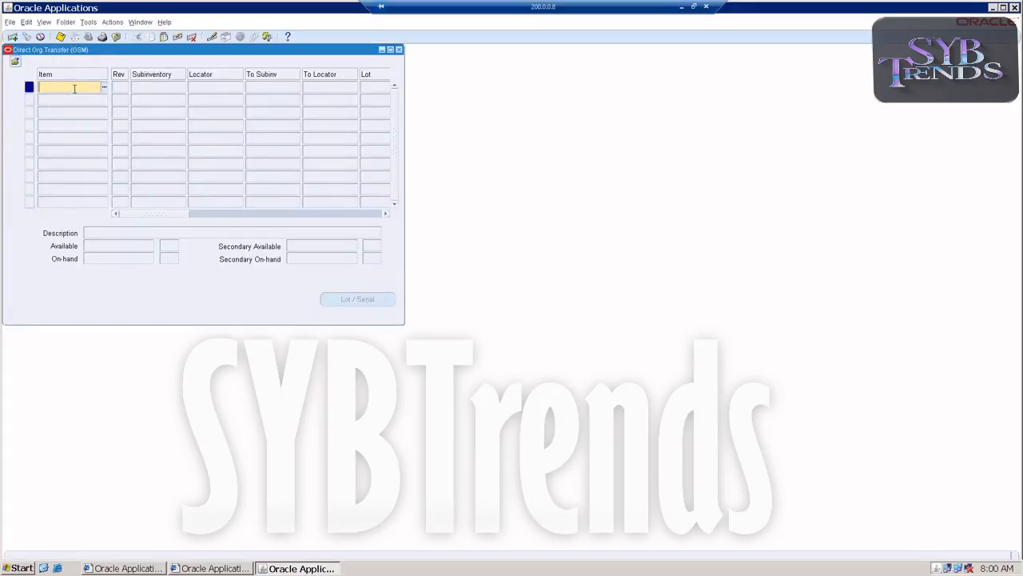
Enter item GEGSSNEW on the transfer line with subinventory Store1 and destination subinventory Stores
text(GEGSSNEW)
key(Tab)
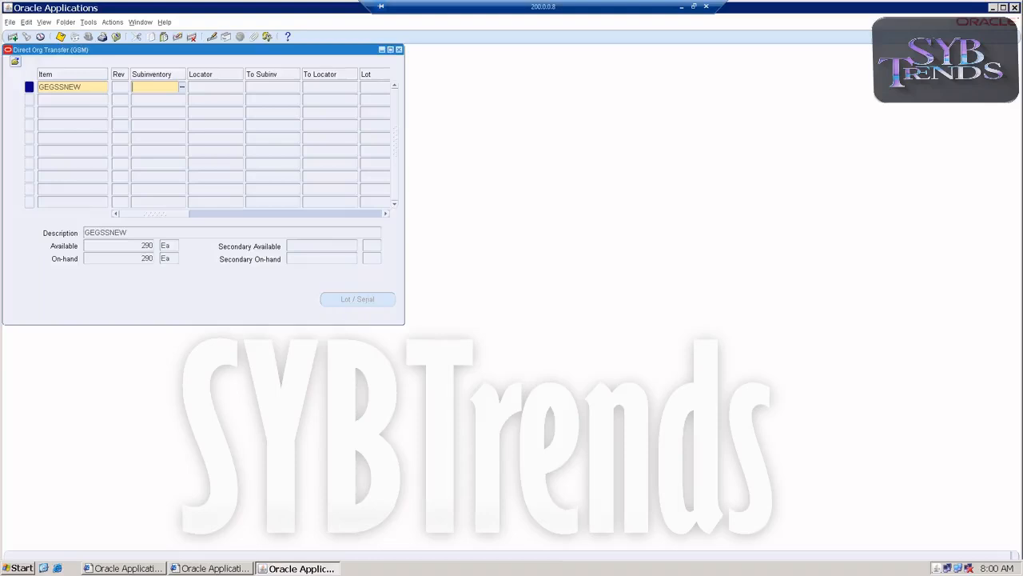
click(181, 86)
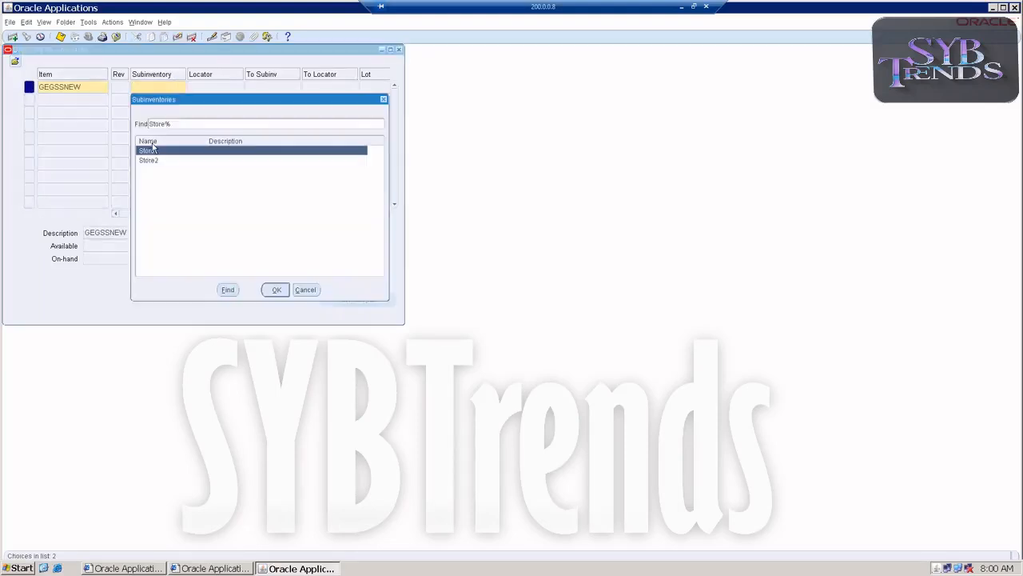
double_click(145, 152)
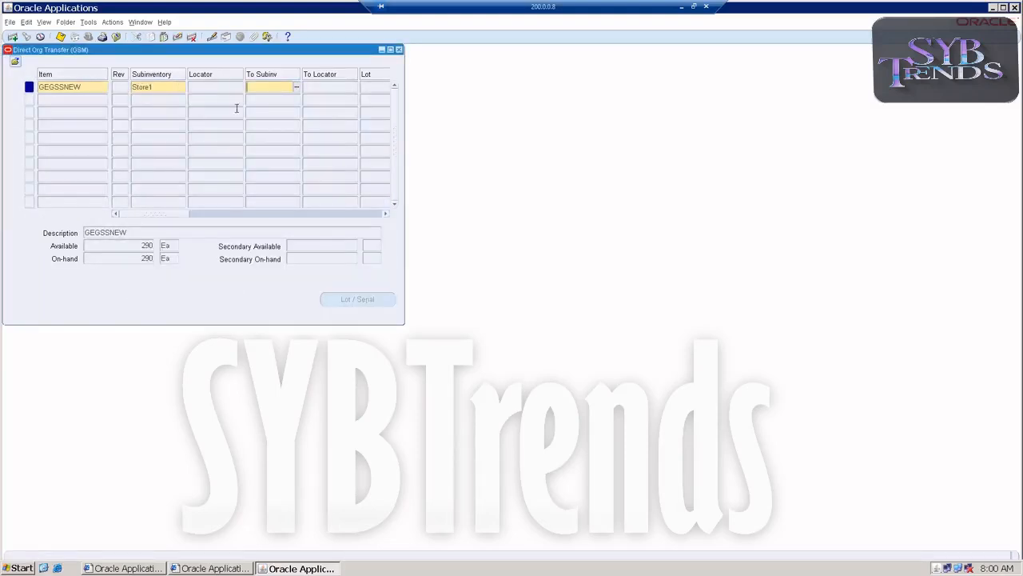
click(296, 86)
click(259, 169)
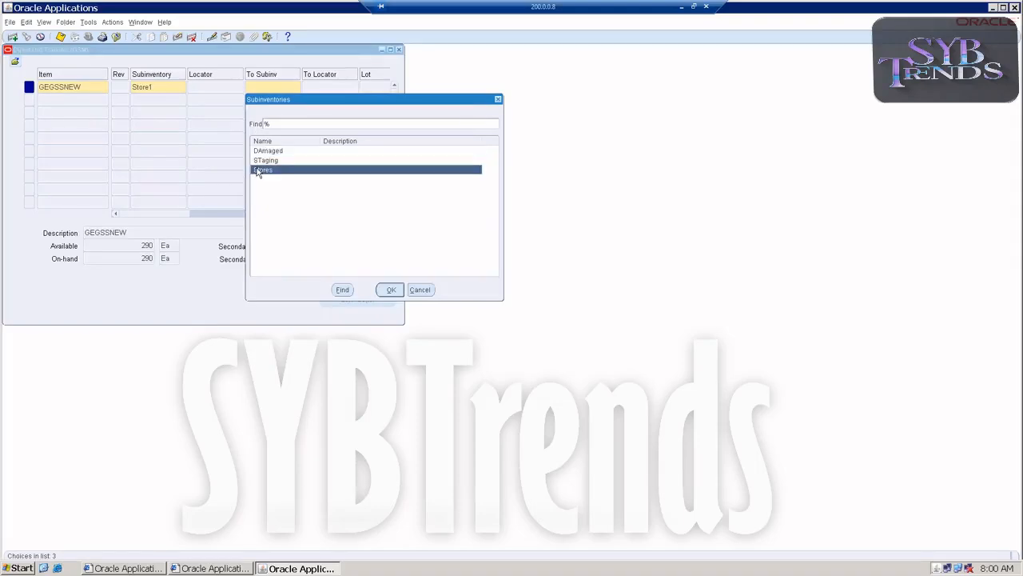
double_click(258, 170)
Set the transfer quantity to 5 and save the direct org transfer
drag(198, 209, 222, 215)
click(317, 86)
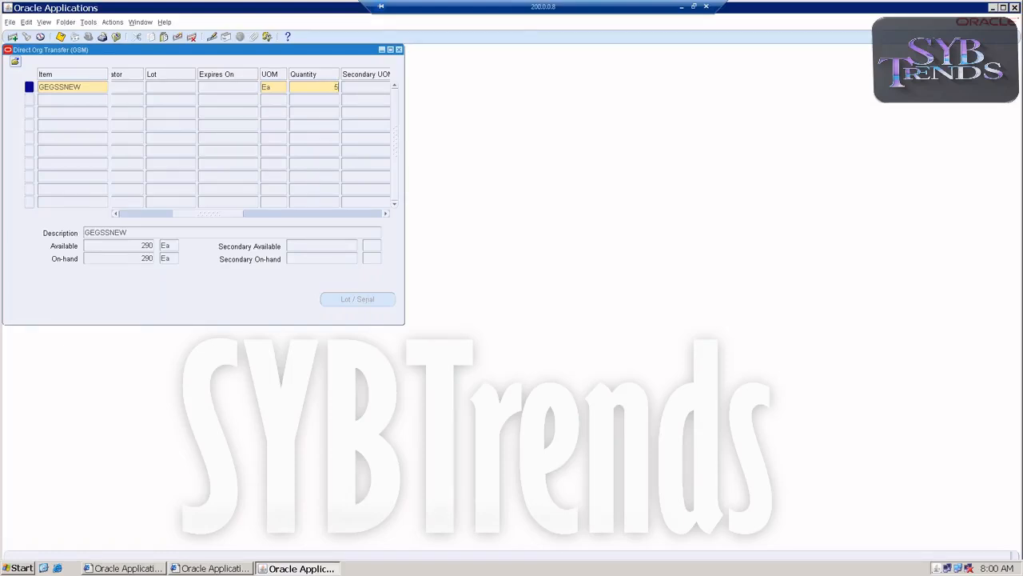
text(5)
click(348, 89)
key(ctrl+s)
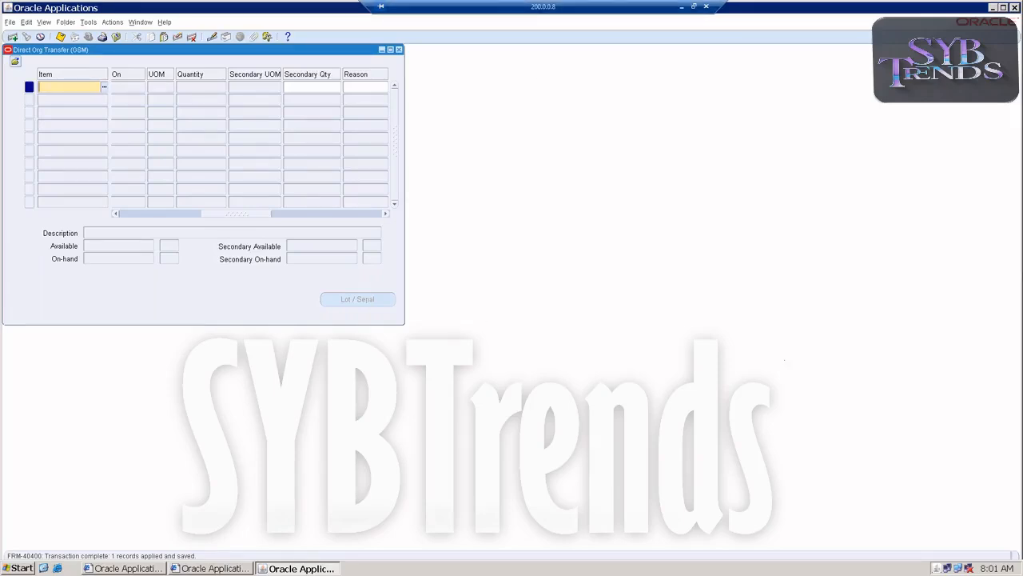
Minimize the Oracle windows, return to the Excel notes worksheet and save the workbook
click(993, 8)
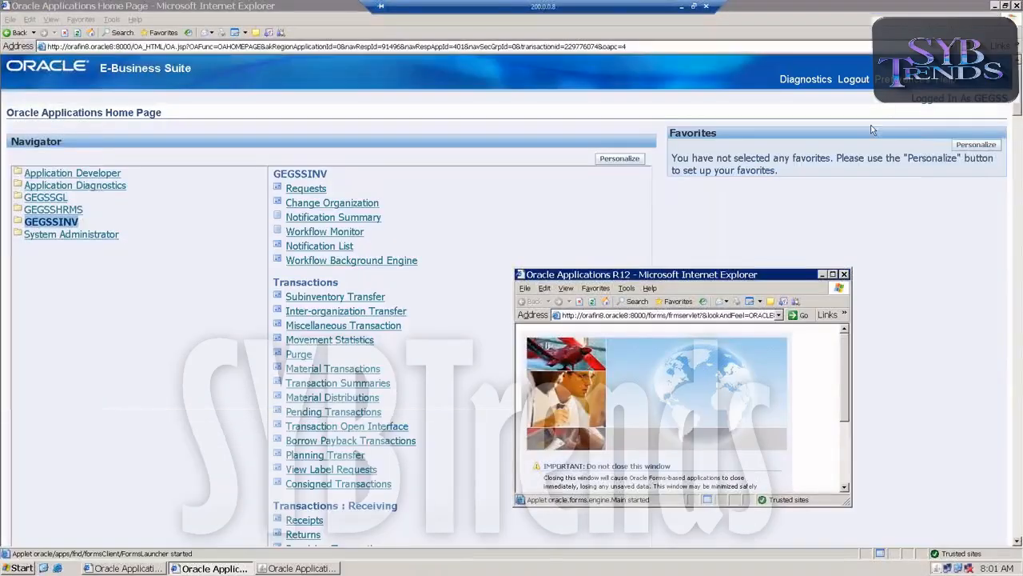
click(994, 6)
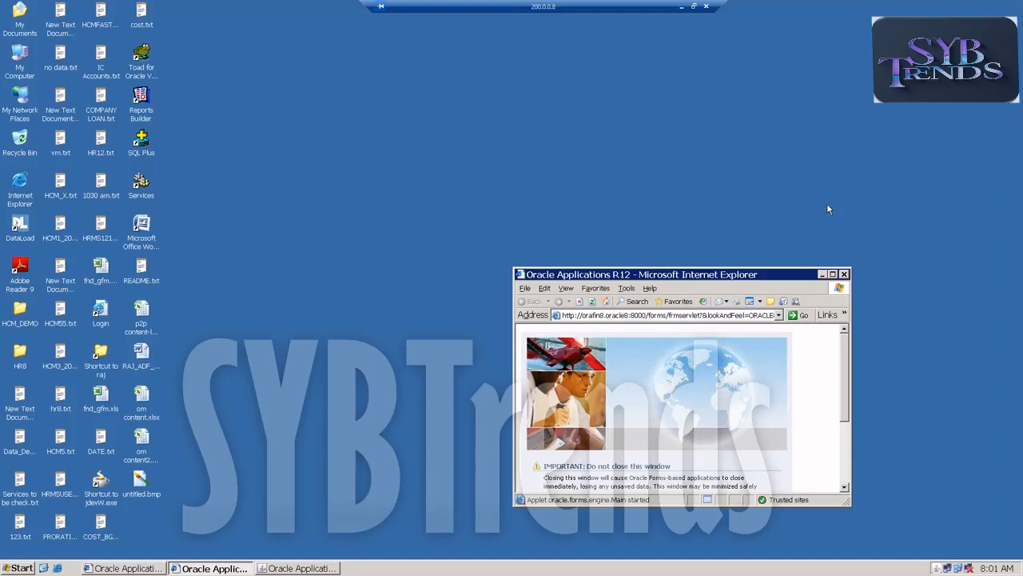
click(822, 274)
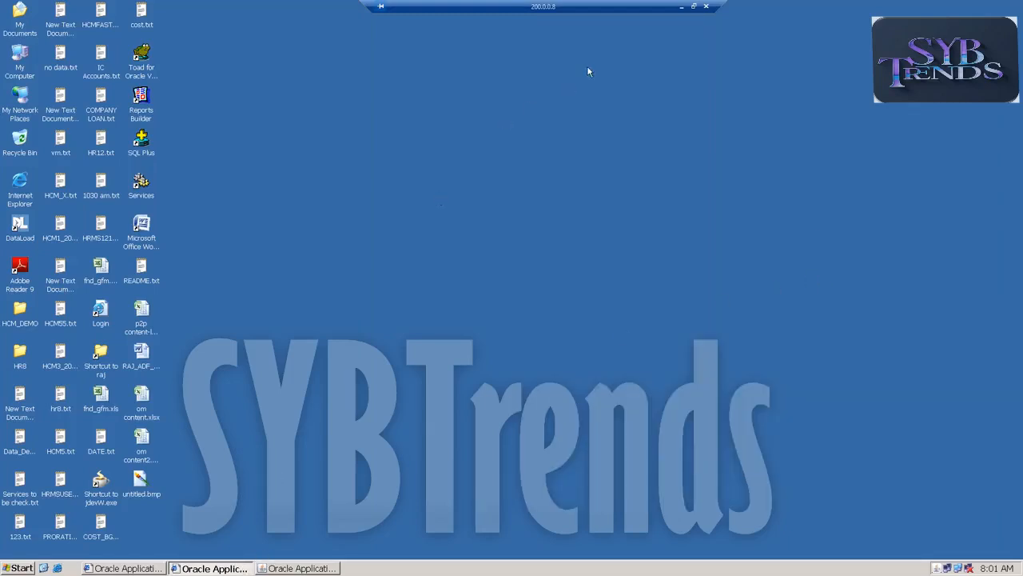
click(681, 7)
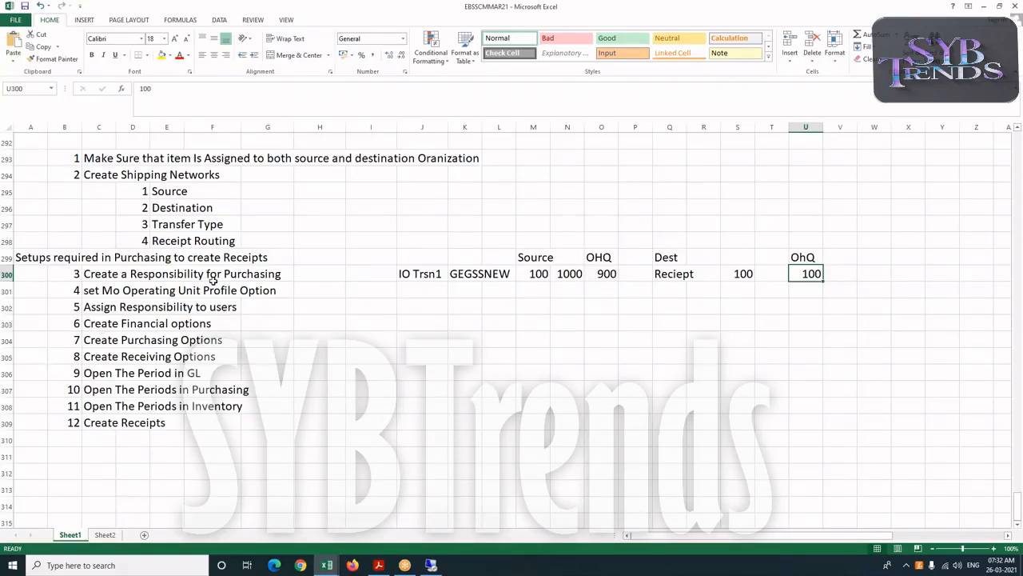
scroll(291, 274, up, 2)
scroll(285, 263, up, 4)
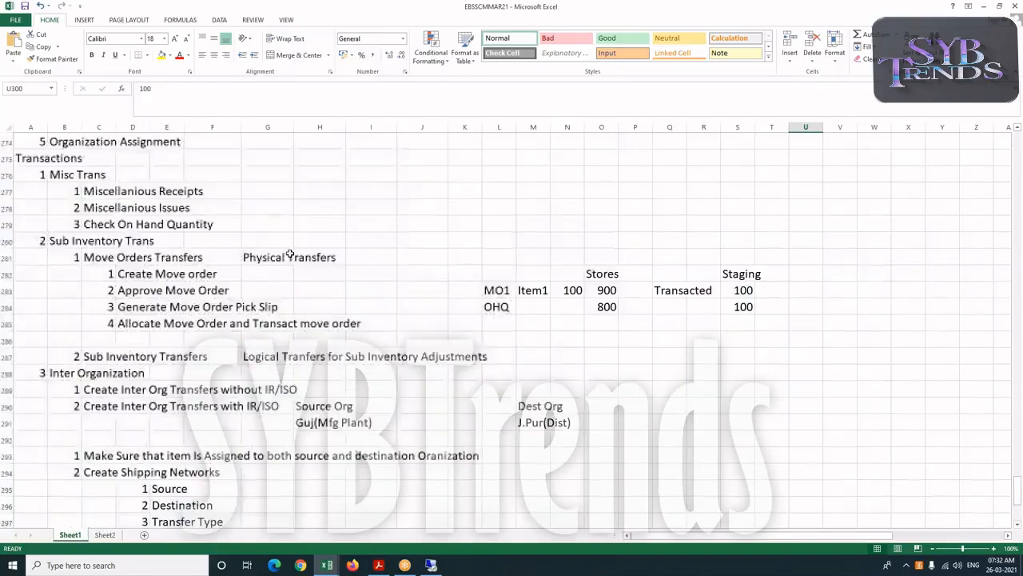
click(24, 6)
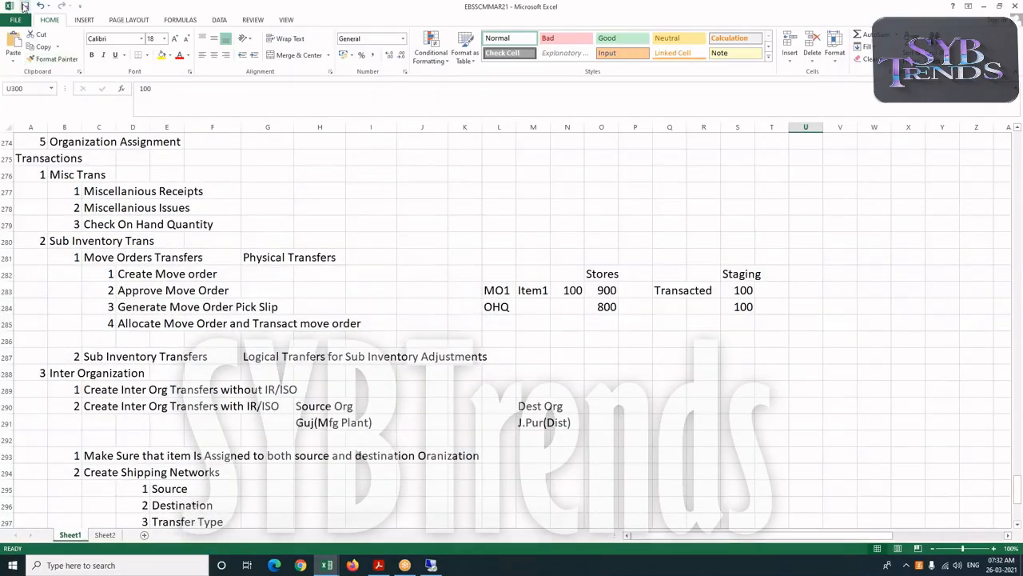
click(811, 18)
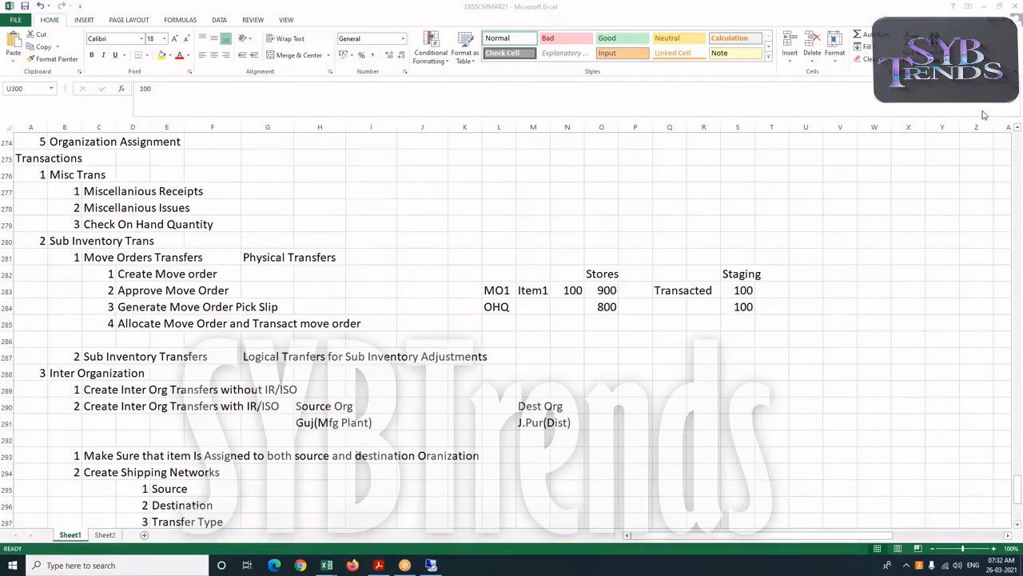